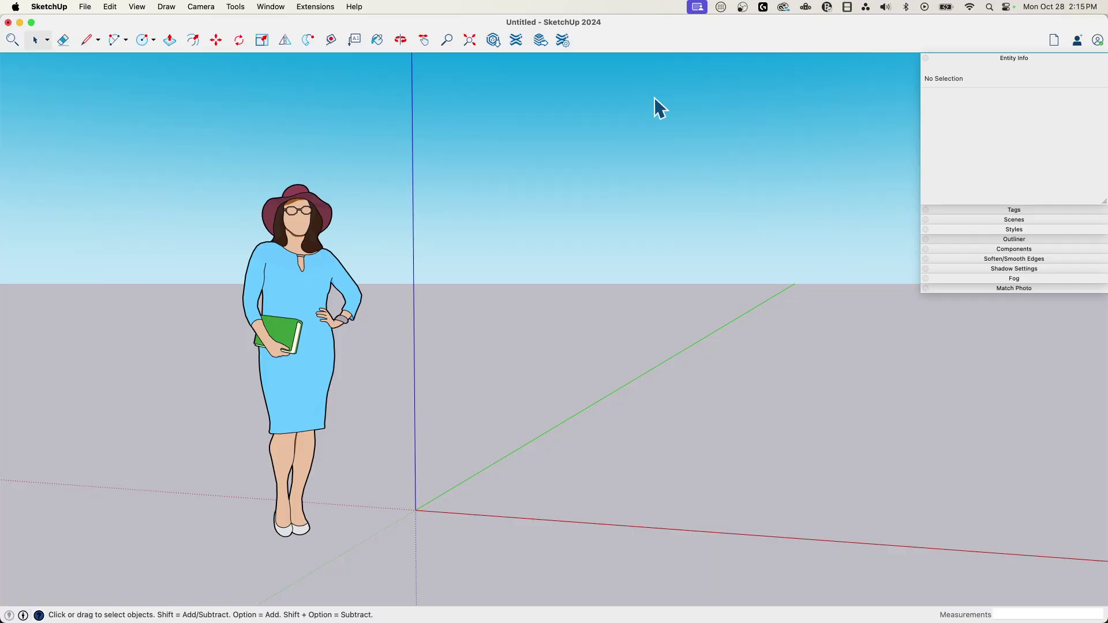
Draw a 24-sided circle with a radius of about 2' 8 7/16" on the ground between the red and green axes
{"action": "middle_click_drag", "start_coordinate": [666, 490], "coordinate": [506, 398]}
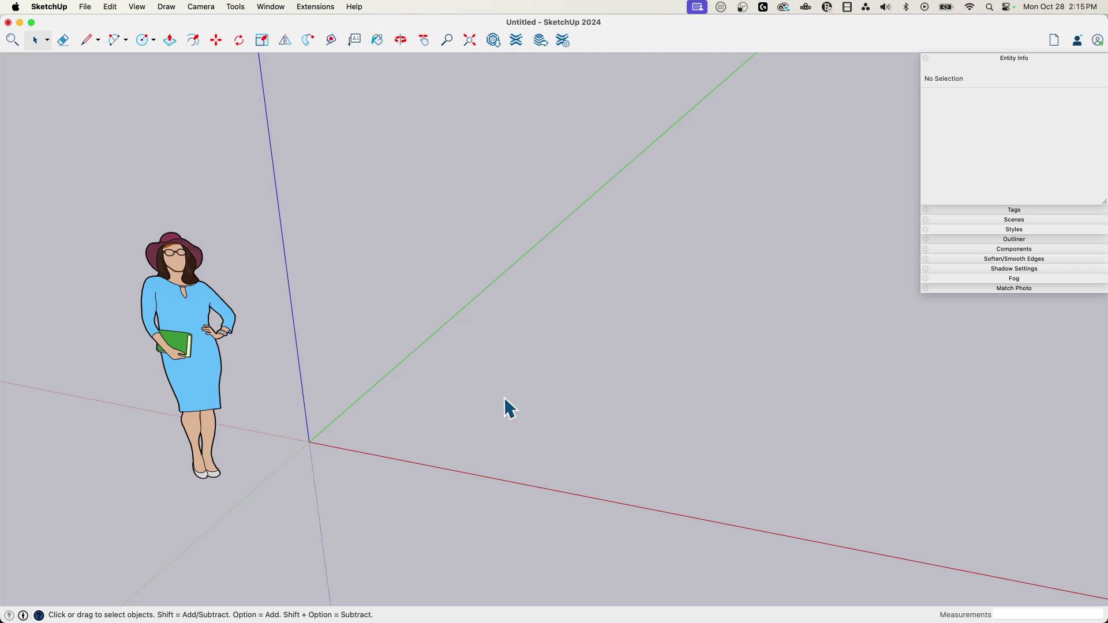
{"action": "key", "text": "c"}
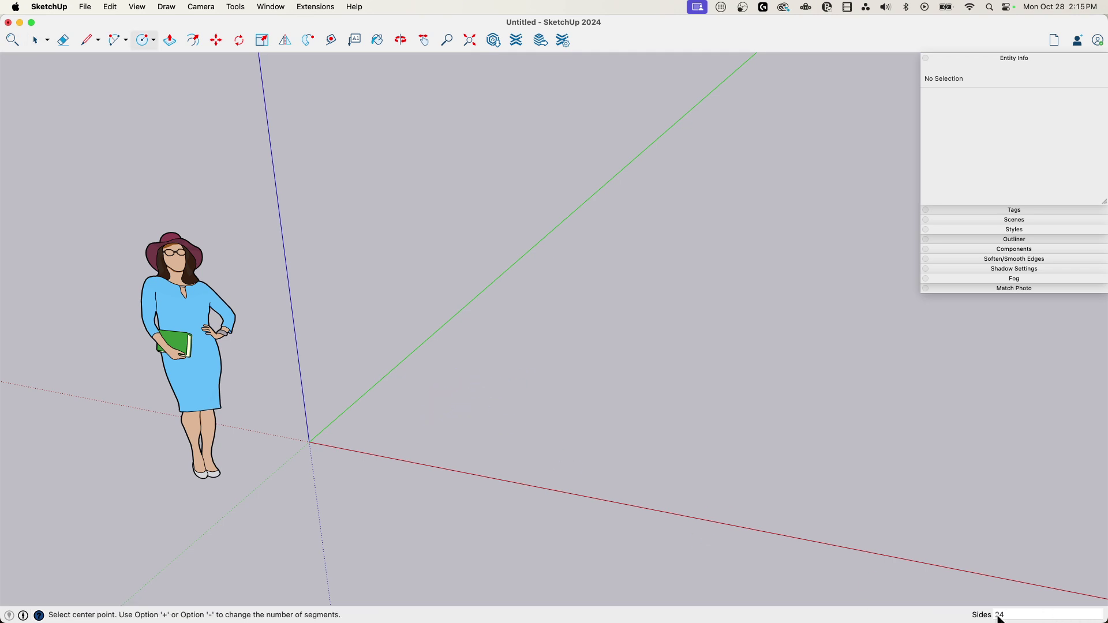
{"action": "left_click", "coordinate": [484, 361]}
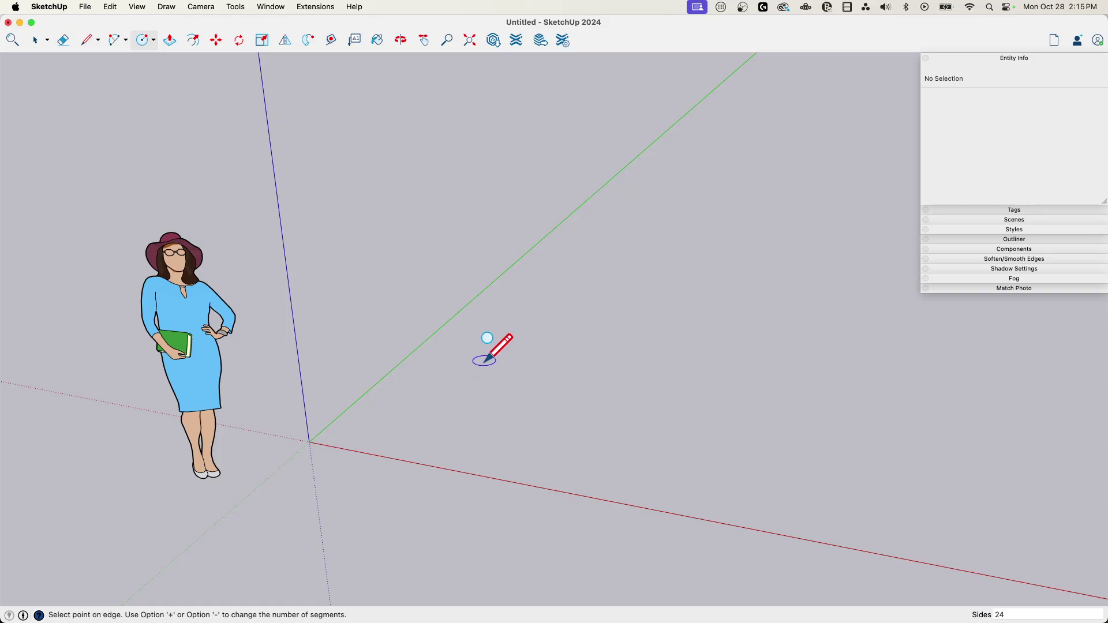
{"action": "left_click", "coordinate": [574, 359]}
{"action": "scroll", "coordinate": [731, 378], "scroll_direction": "up", "scroll_amount": 3}
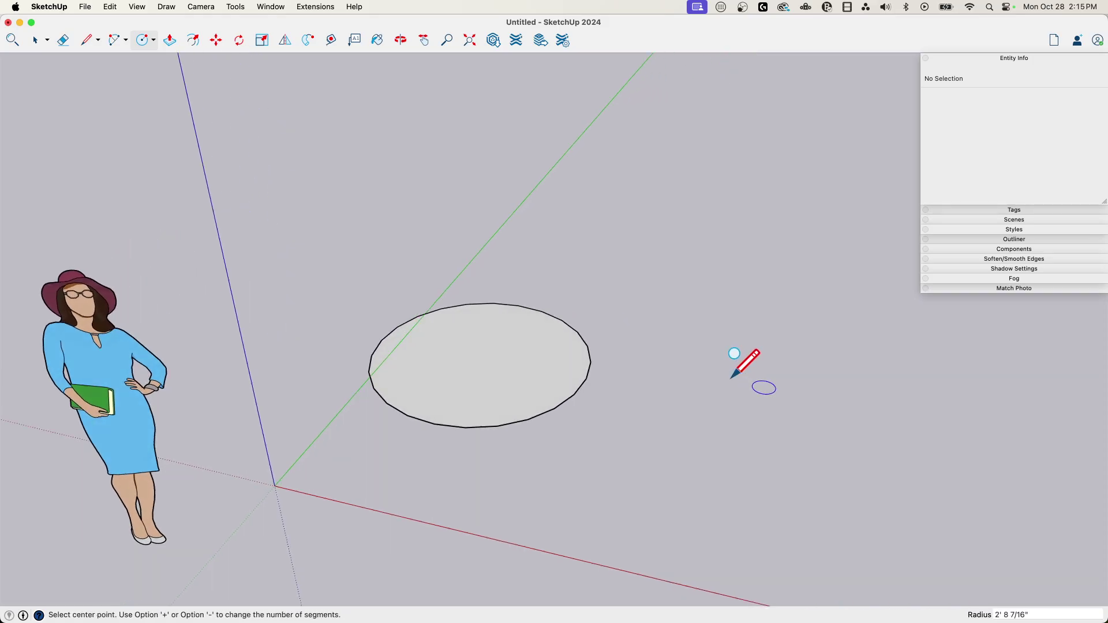
{"action": "scroll", "coordinate": [728, 377], "scroll_direction": "up", "scroll_amount": 2}
{"action": "scroll", "coordinate": [714, 378], "scroll_direction": "down", "scroll_amount": 5}
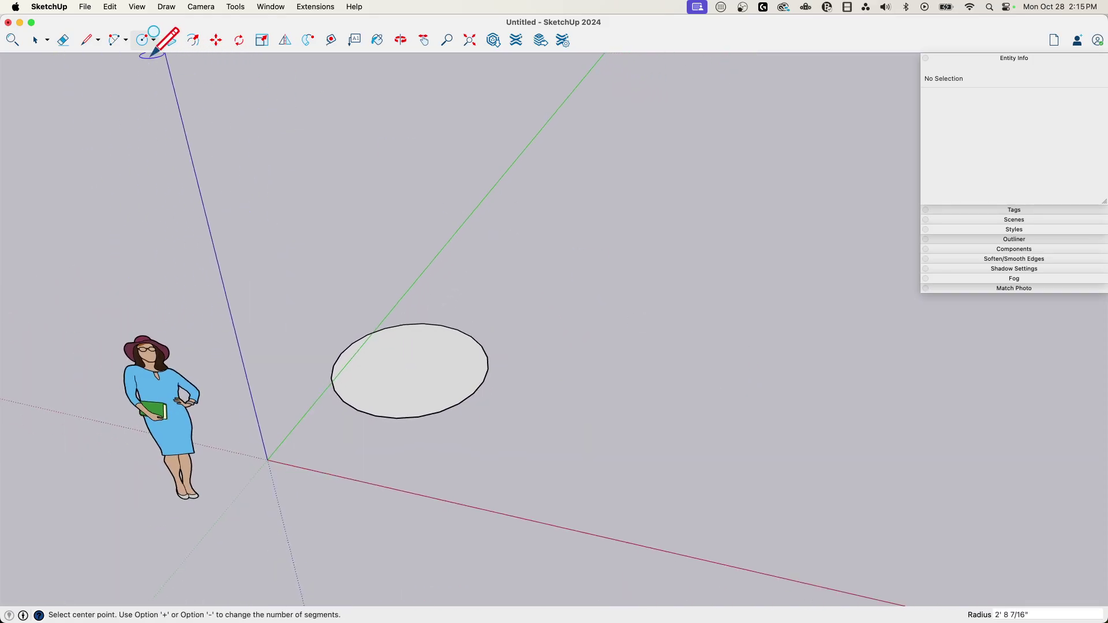
Draw a two-point arc beside the circle with a chord of about 6' 2 3/8" and a bulge of about 1' 8 11/16"
{"action": "left_click", "coordinate": [115, 41]}
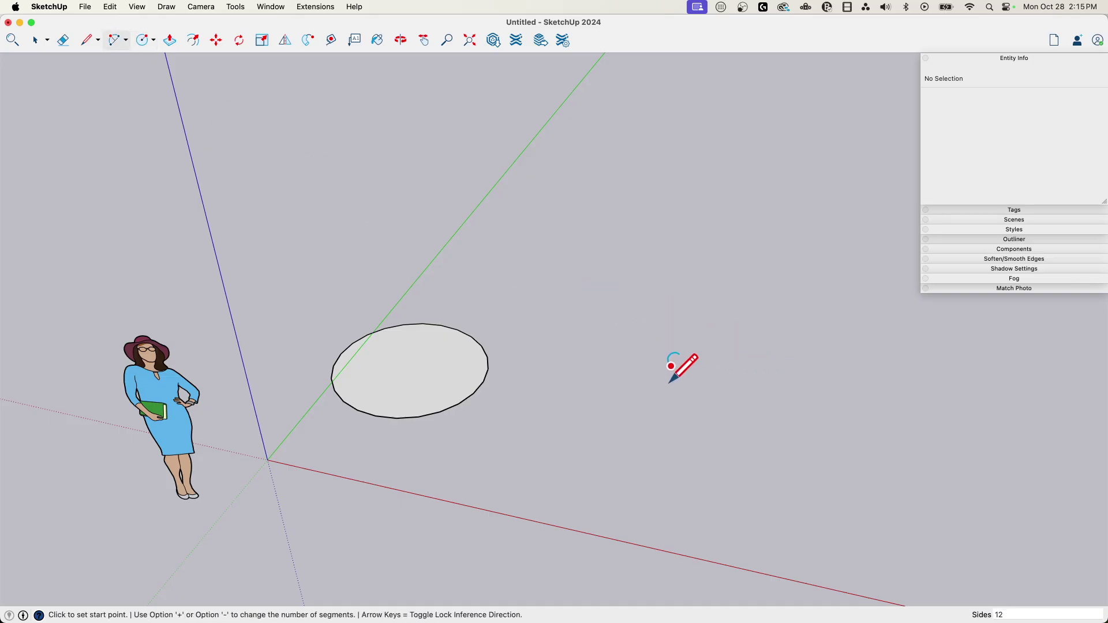
{"action": "left_click", "coordinate": [597, 353]}
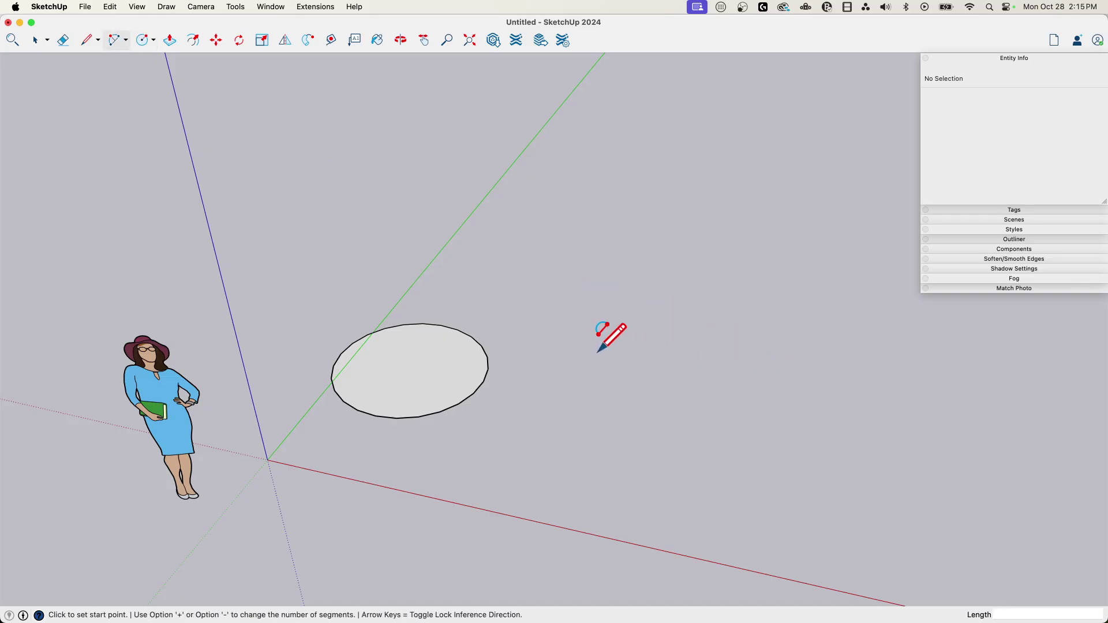
{"action": "left_click", "coordinate": [597, 351]}
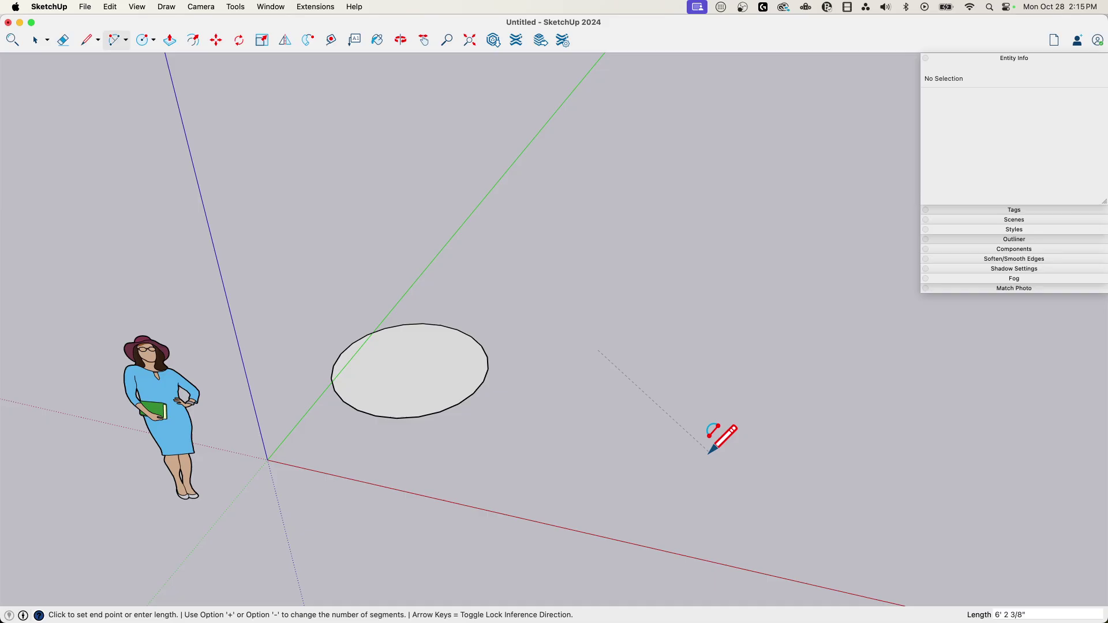
{"action": "left_click", "coordinate": [708, 452]}
{"action": "left_click", "coordinate": [721, 410]}
{"action": "middle_click_drag", "start_coordinate": [722, 411], "coordinate": [810, 411]}
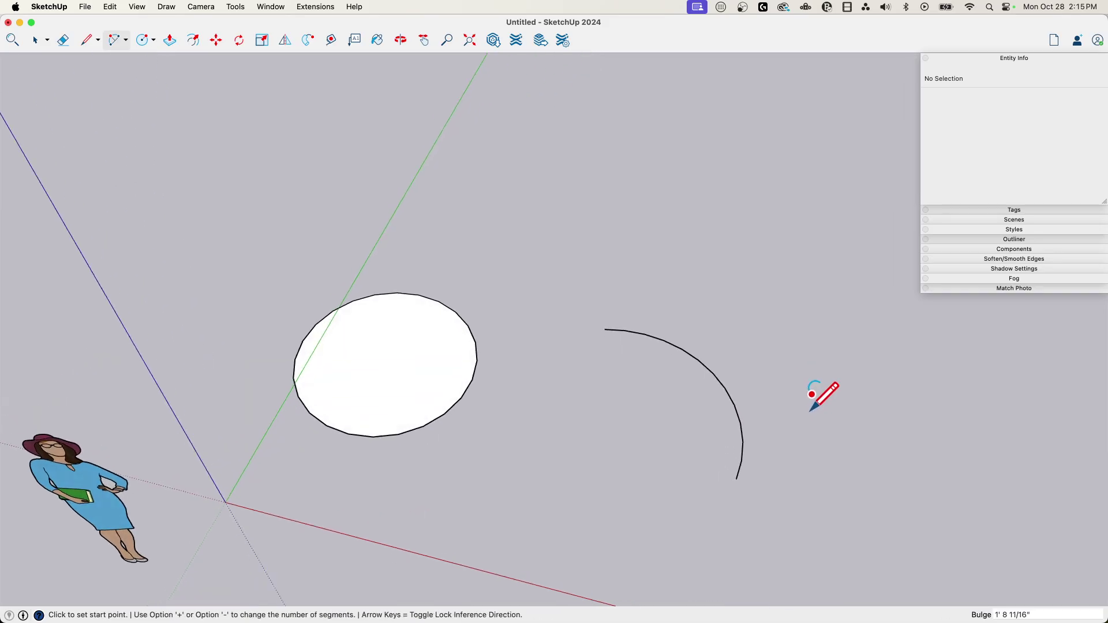
{"action": "key", "text": "space"}
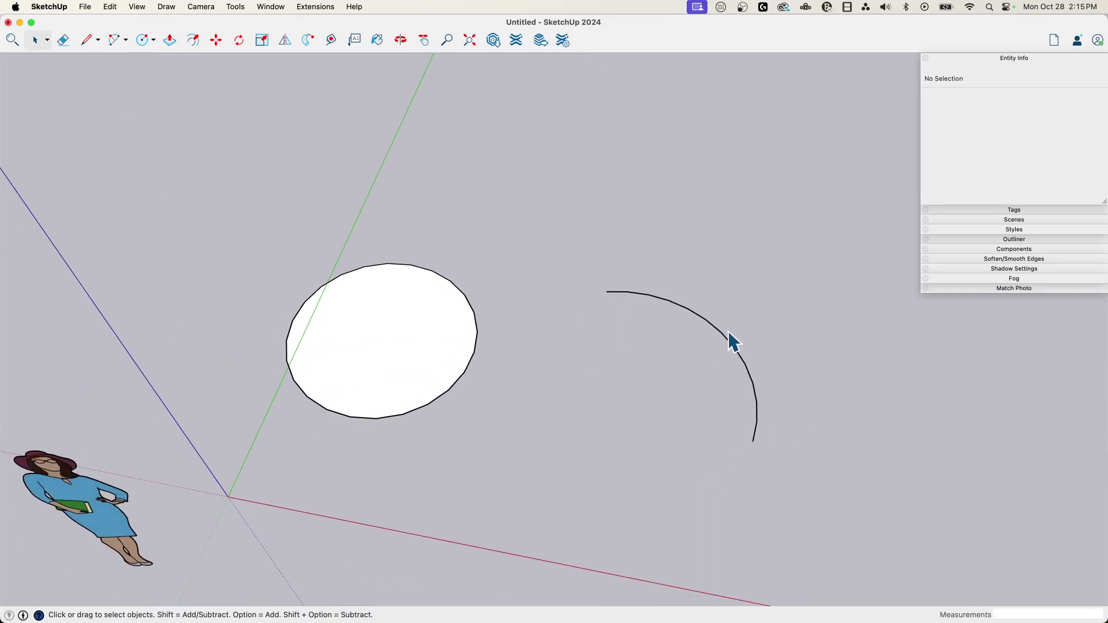
Set the arc's number of segments to 6
{"action": "middle_click_drag", "start_coordinate": [728, 332], "coordinate": [742, 336]}
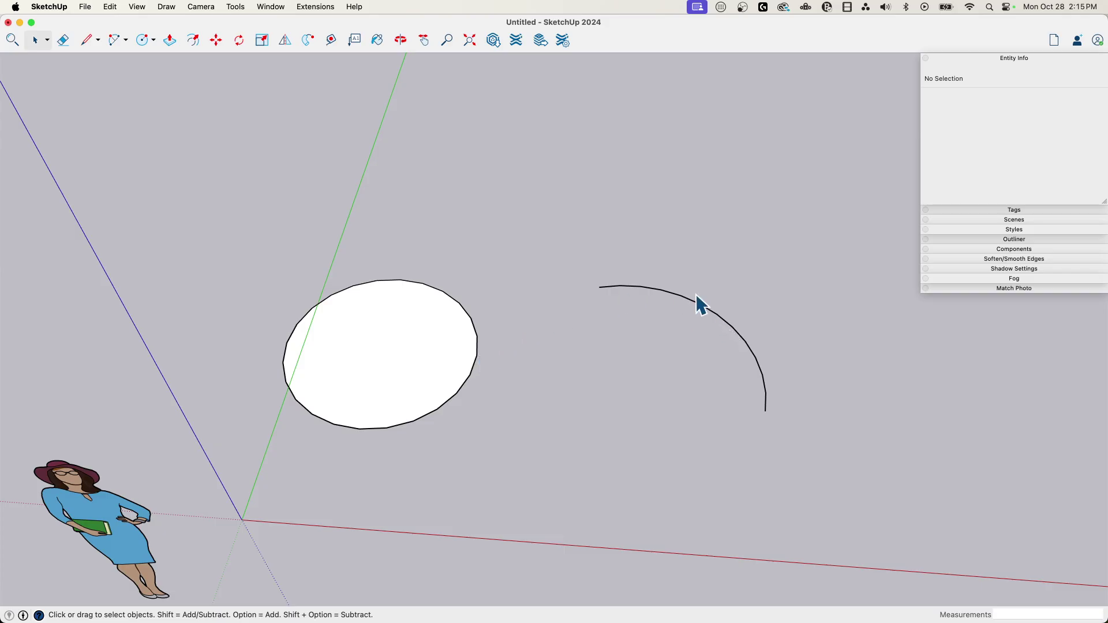
{"action": "middle_click_drag", "start_coordinate": [716, 320], "coordinate": [470, 375]}
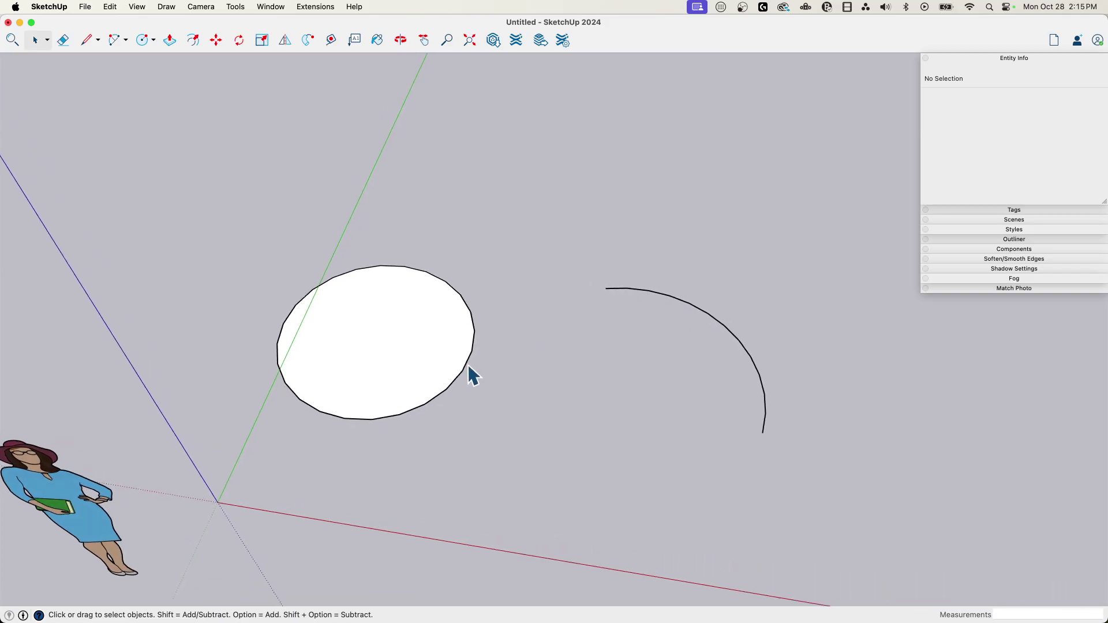
{"action": "left_click", "coordinate": [687, 305]}
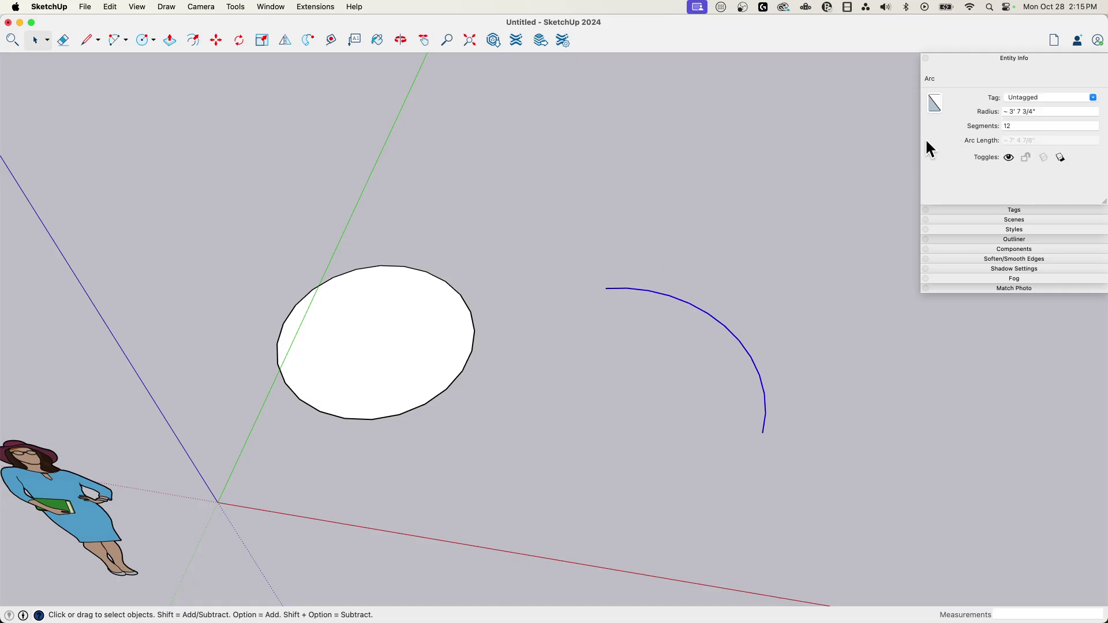
{"action": "left_click", "coordinate": [1014, 126]}
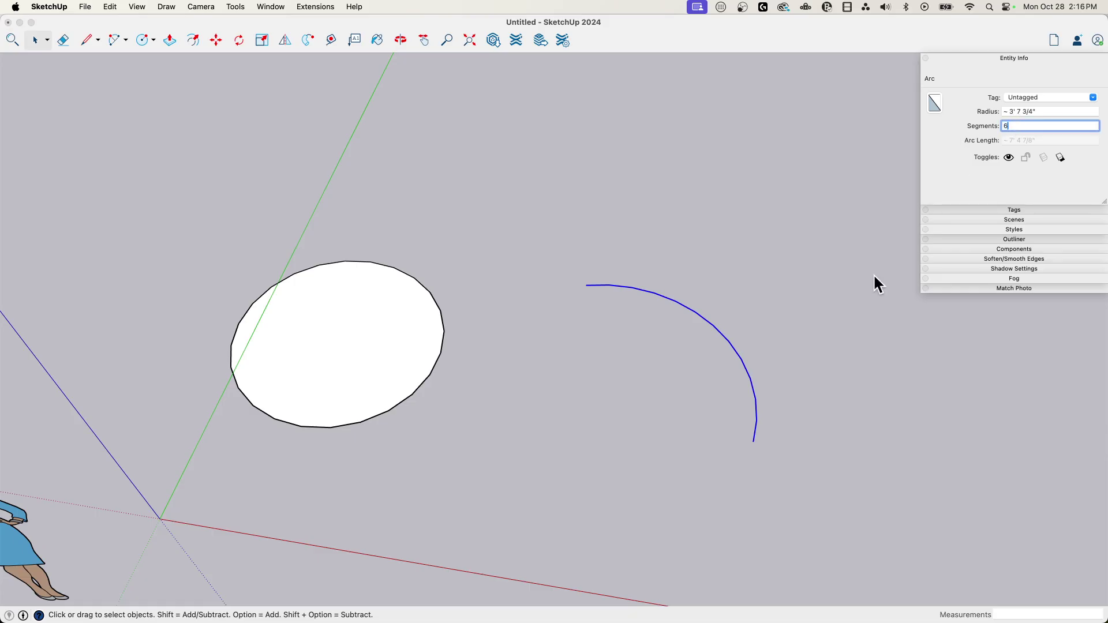
{"action": "key", "text": "Return"}
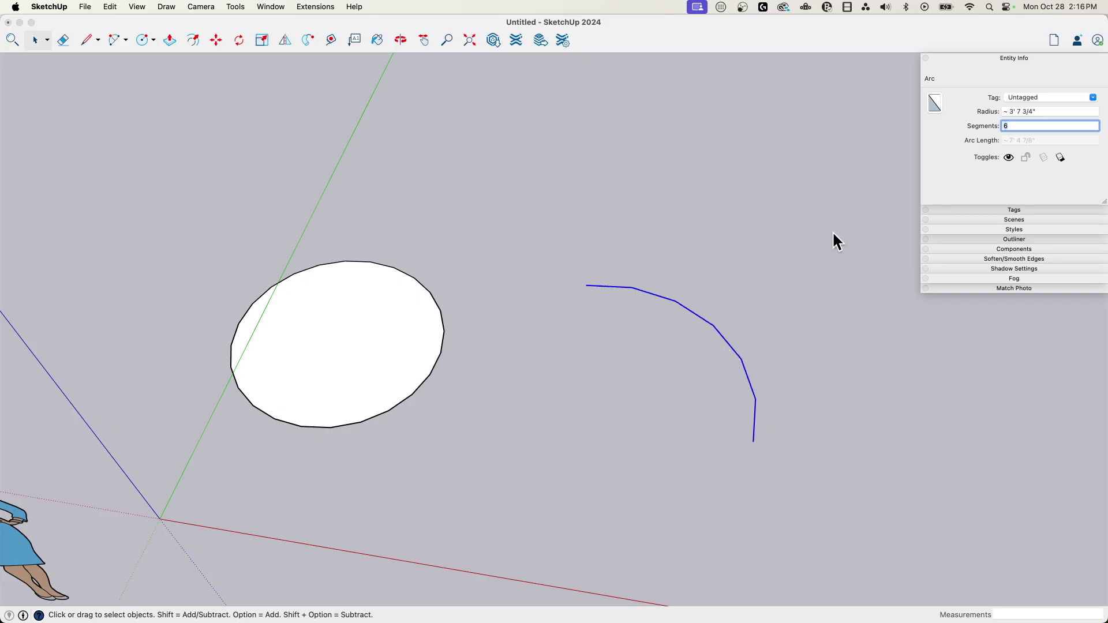
Set the arc's radius to 3'
{"action": "left_click", "coordinate": [1019, 111]}
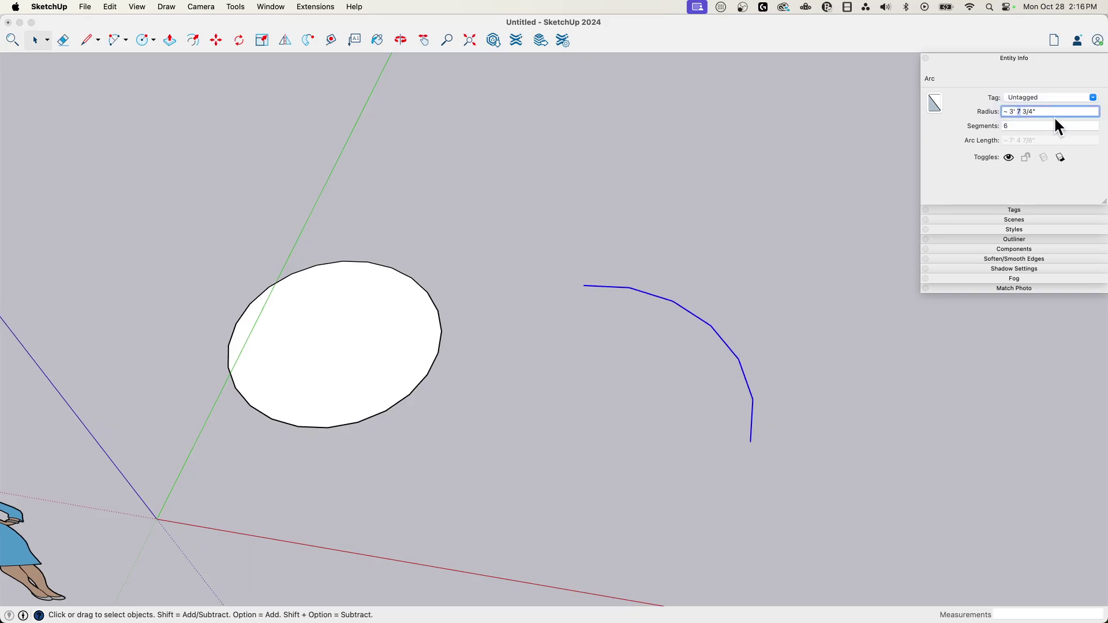
{"action": "left_click_drag", "start_coordinate": [1045, 111], "coordinate": [971, 109]}
{"action": "key", "text": "Return"}
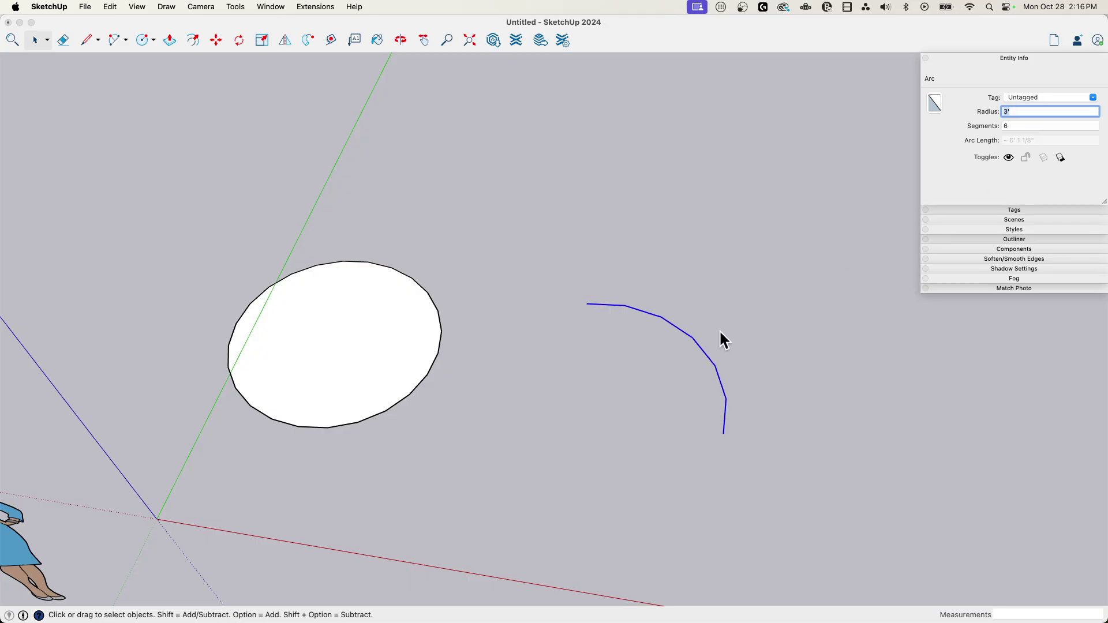
{"action": "middle_click_drag", "start_coordinate": [719, 331], "coordinate": [690, 329]}
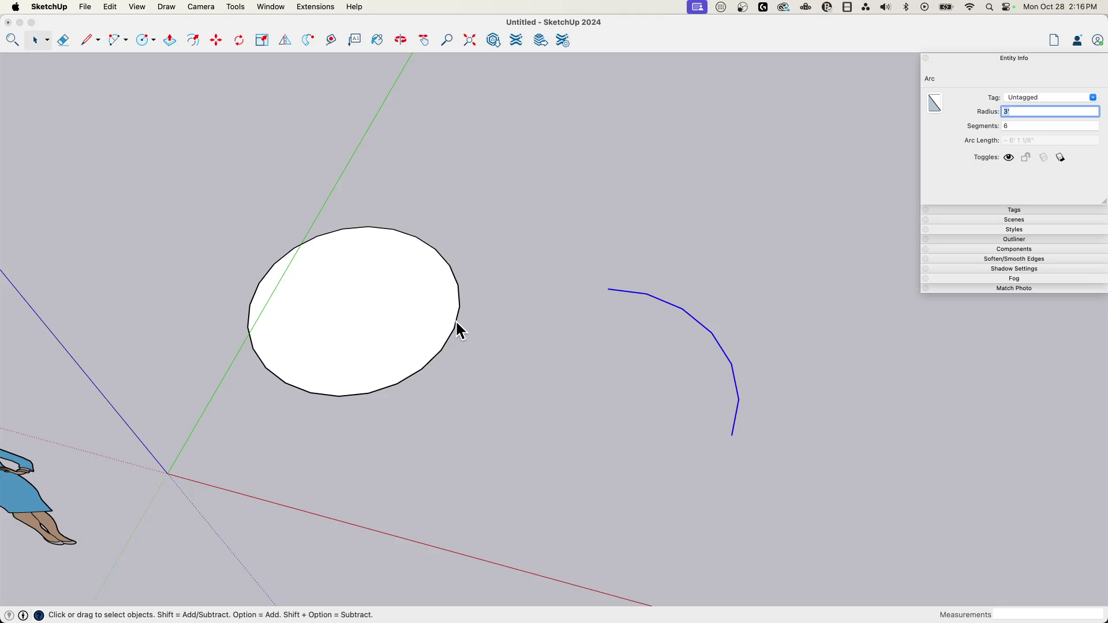
{"action": "middle_click_drag", "start_coordinate": [455, 319], "coordinate": [492, 289]}
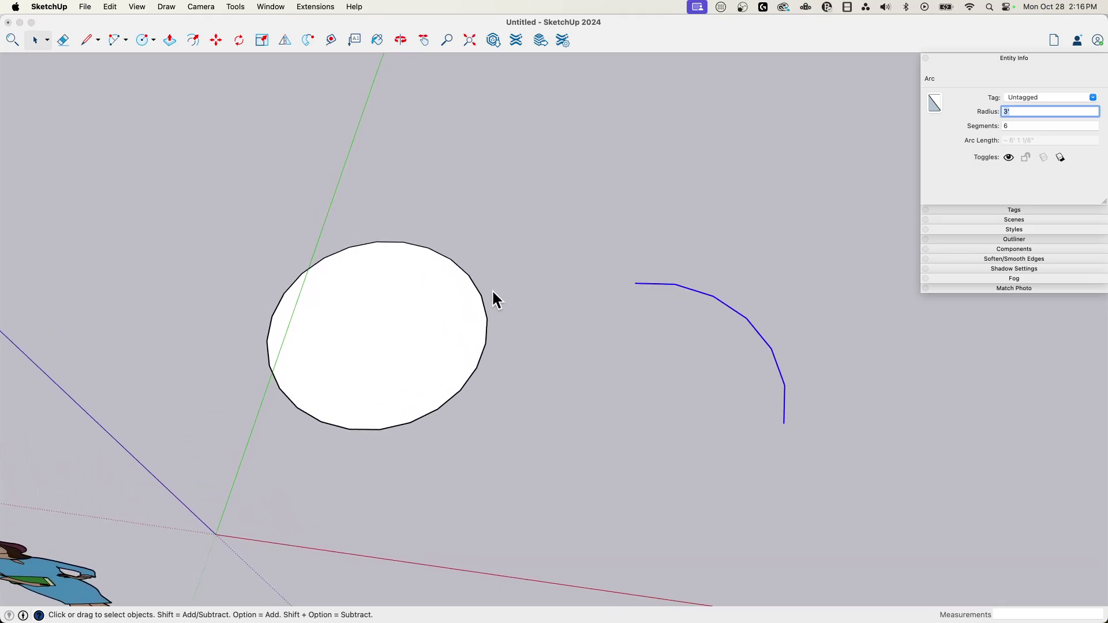
Select the circle's edge and set its number of segments to 12
{"action": "left_click", "coordinate": [389, 294]}
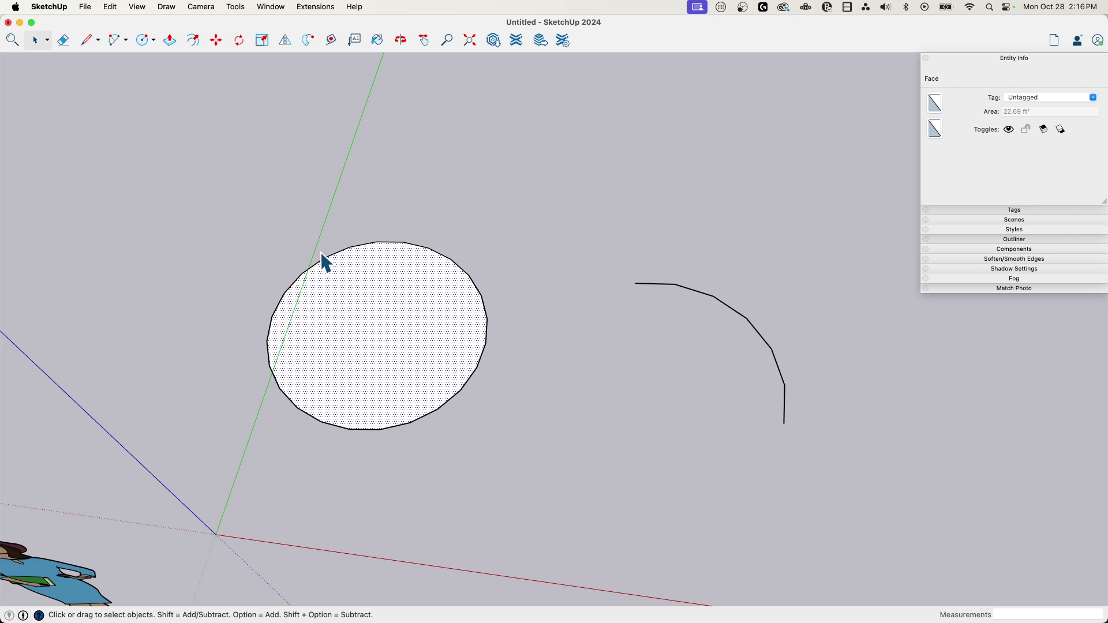
{"action": "left_click", "coordinate": [485, 308]}
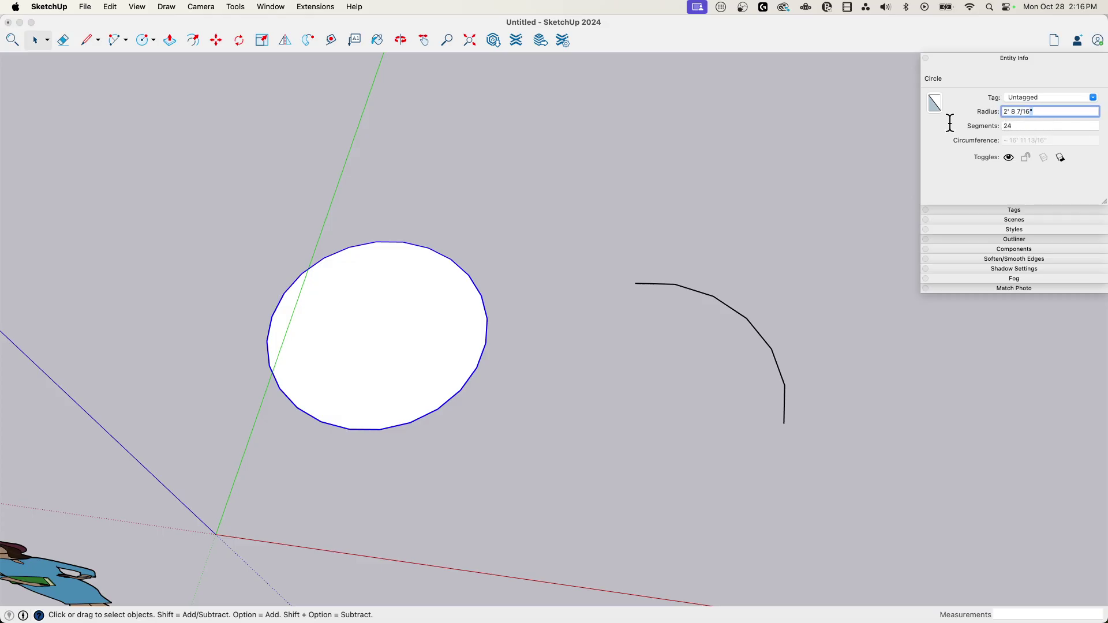
{"action": "key", "text": "Tab"}
{"action": "key", "text": "Return"}
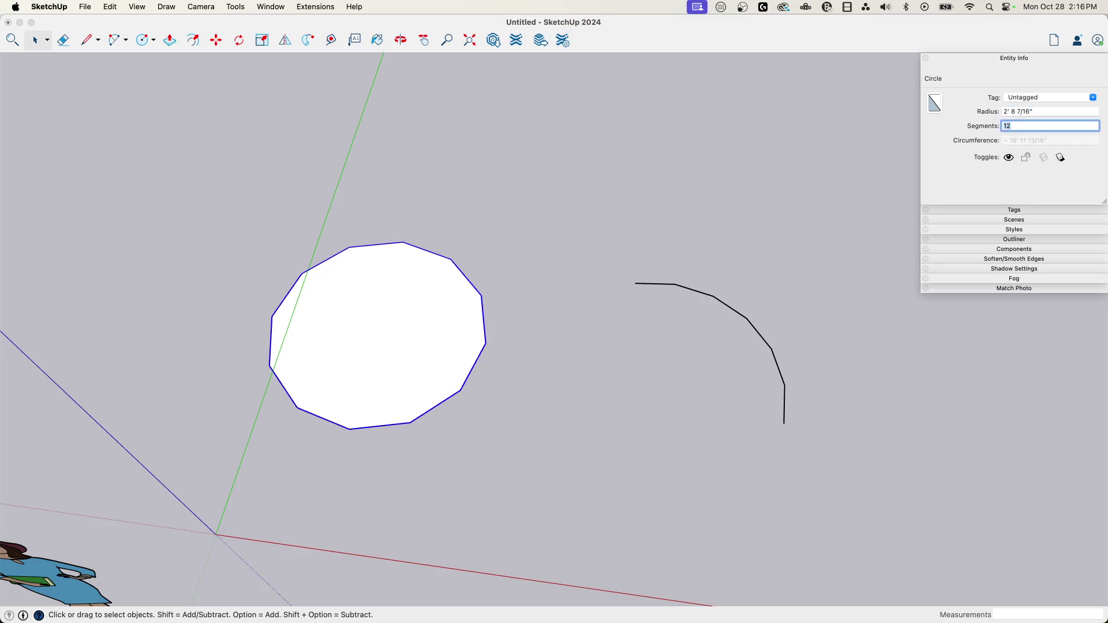
Set the circle's radius to 3' and clear the selection
{"action": "left_click", "coordinate": [1009, 110]}
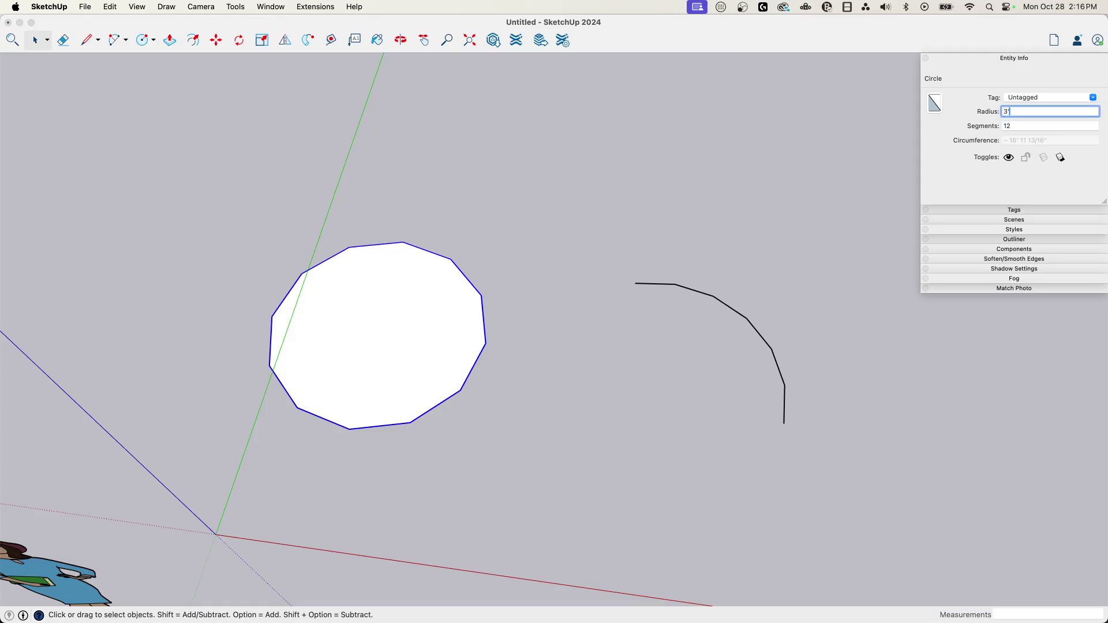
{"action": "type", "text": "3'"}
{"action": "key", "text": "Return"}
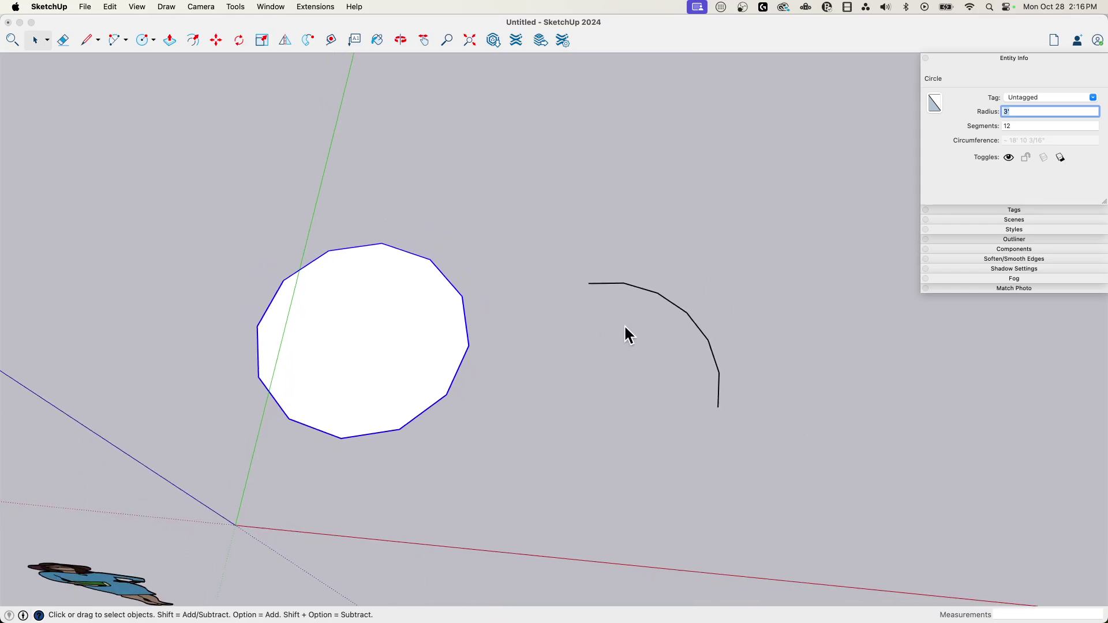
{"action": "middle_click_drag", "start_coordinate": [461, 263], "coordinate": [417, 274]}
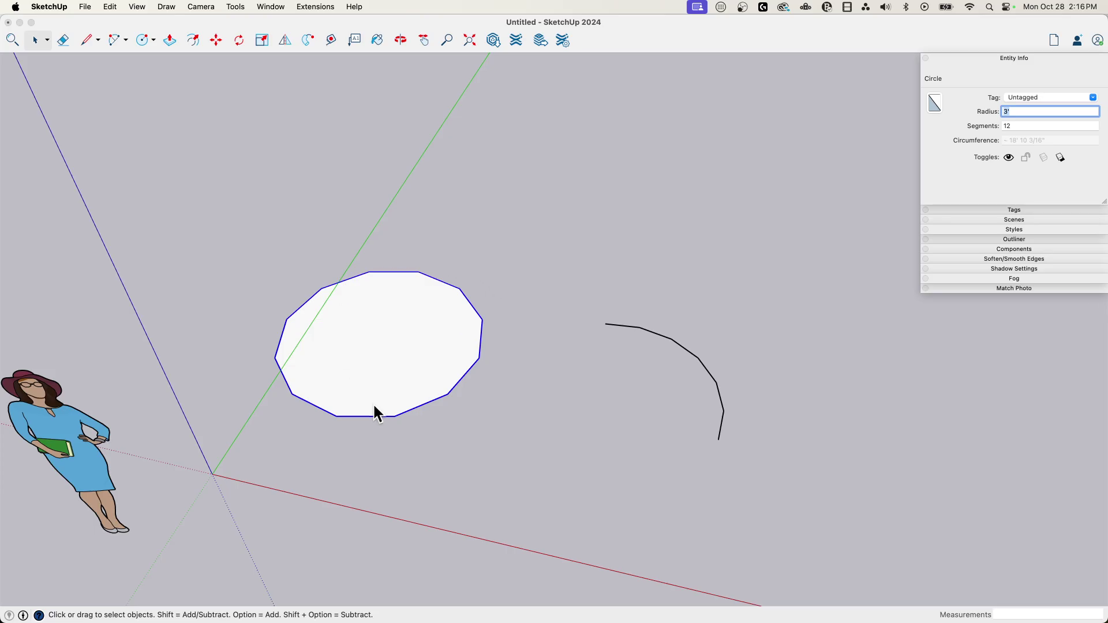
{"action": "middle_click_drag", "start_coordinate": [659, 420], "coordinate": [614, 352]}
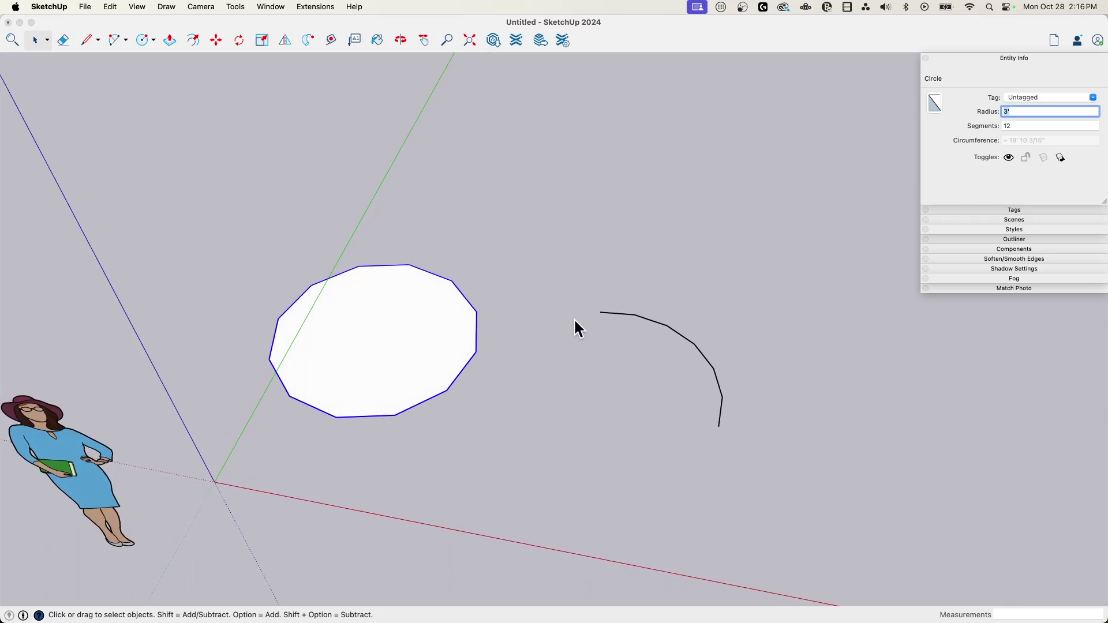
{"action": "middle_click_drag", "start_coordinate": [574, 321], "coordinate": [610, 345]}
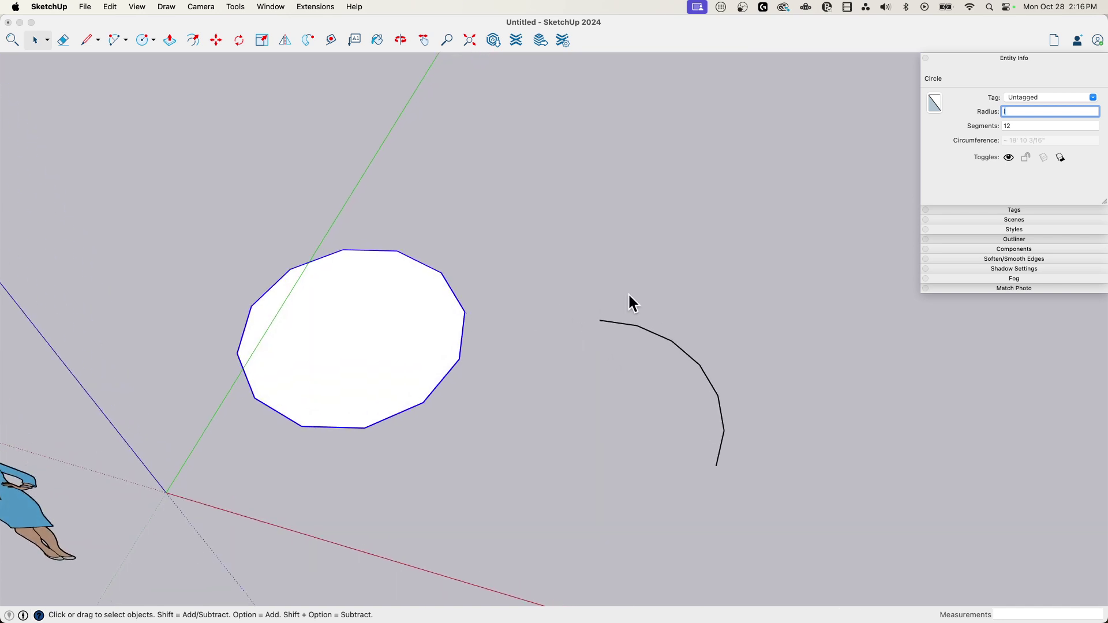
{"action": "left_click", "coordinate": [645, 274]}
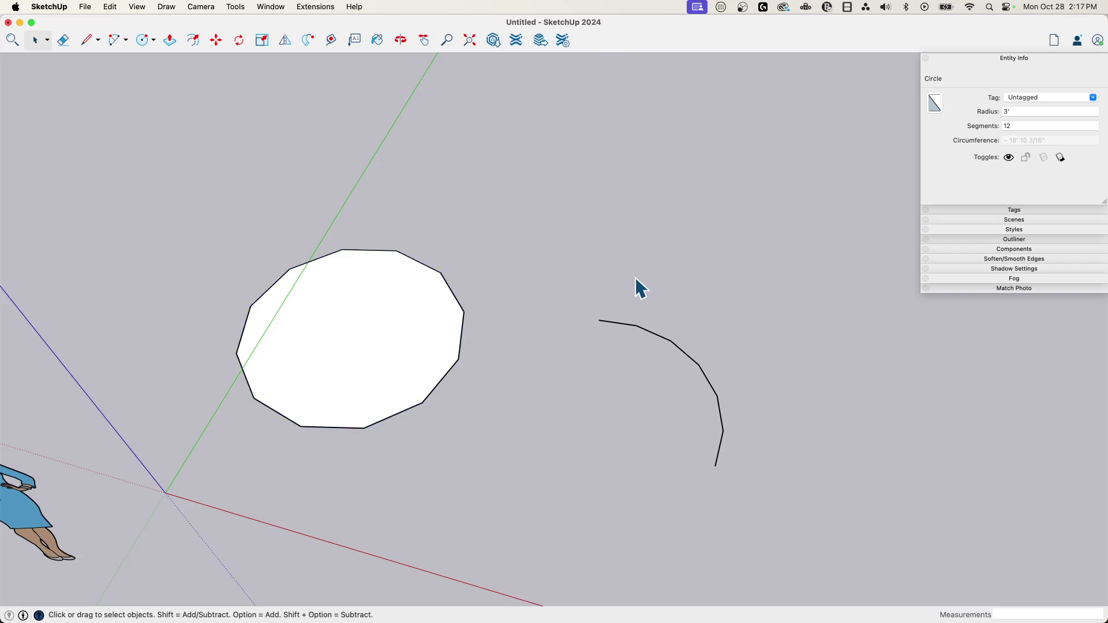
{"action": "left_click", "coordinate": [603, 286]}
Draw two lines along the green and red directions from the arc's endpoints to a shared corner, closing it into a face
{"action": "key", "text": "l"}
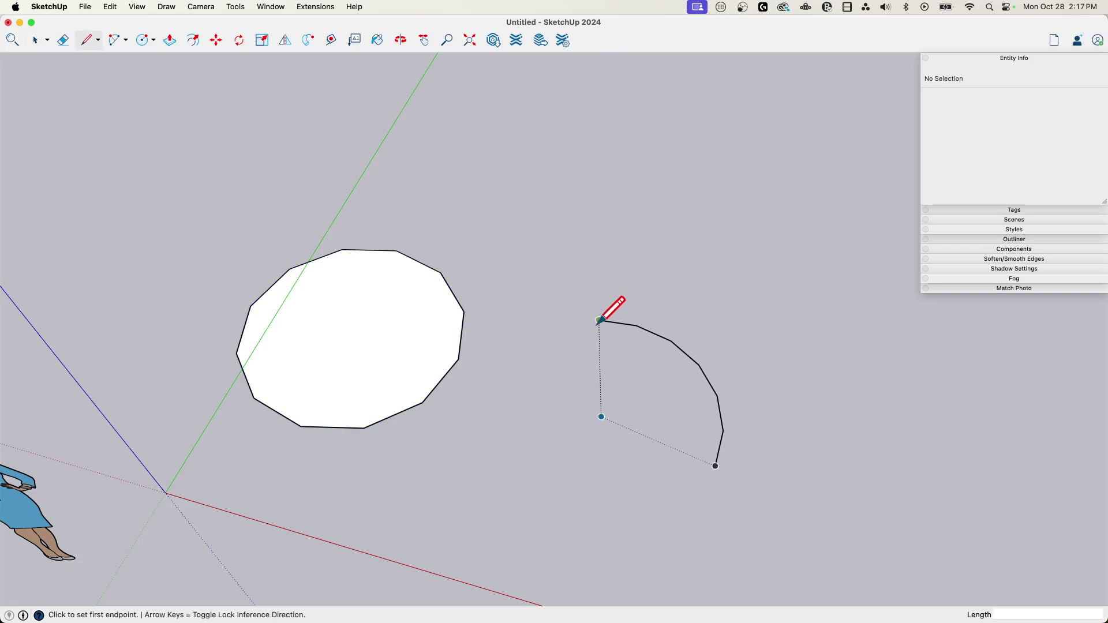
{"action": "left_click", "coordinate": [598, 320]}
{"action": "mouse_move", "coordinate": [599, 322]}
{"action": "middle_mouse_down"}
{"action": "mouse_move", "coordinate": [573, 364]}
{"action": "mouse_move", "coordinate": [574, 420]}
{"action": "middle_mouse_up"}
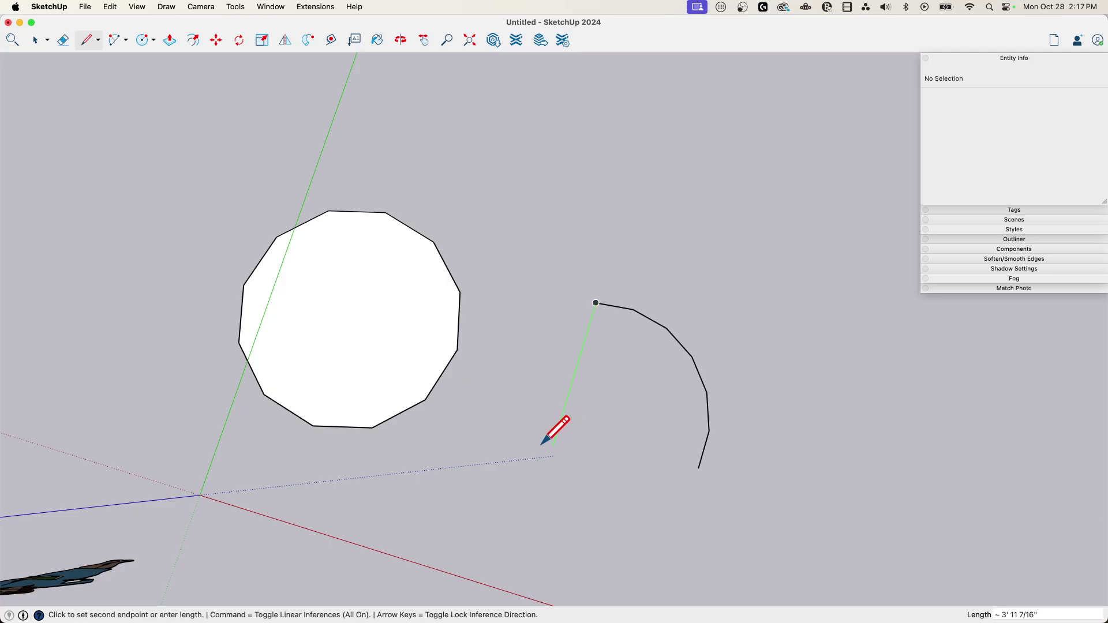
{"action": "left_click", "coordinate": [558, 431]}
{"action": "left_click", "coordinate": [697, 470]}
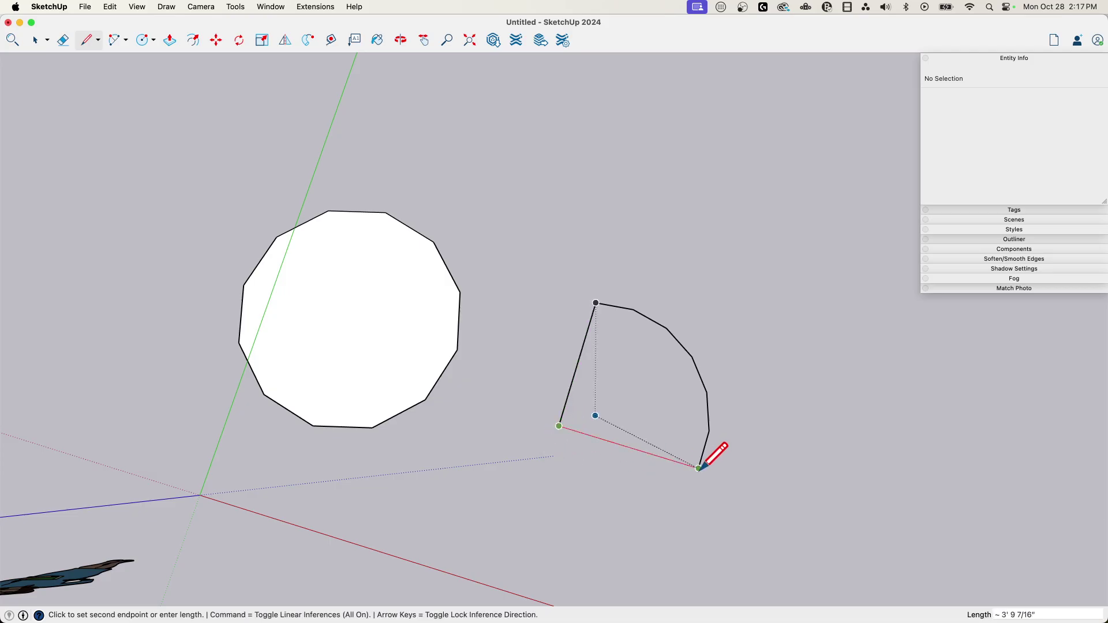
{"action": "left_click", "coordinate": [699, 469]}
{"action": "key", "text": "space"}
{"action": "middle_click_drag", "start_coordinate": [798, 339], "coordinate": [702, 355]}
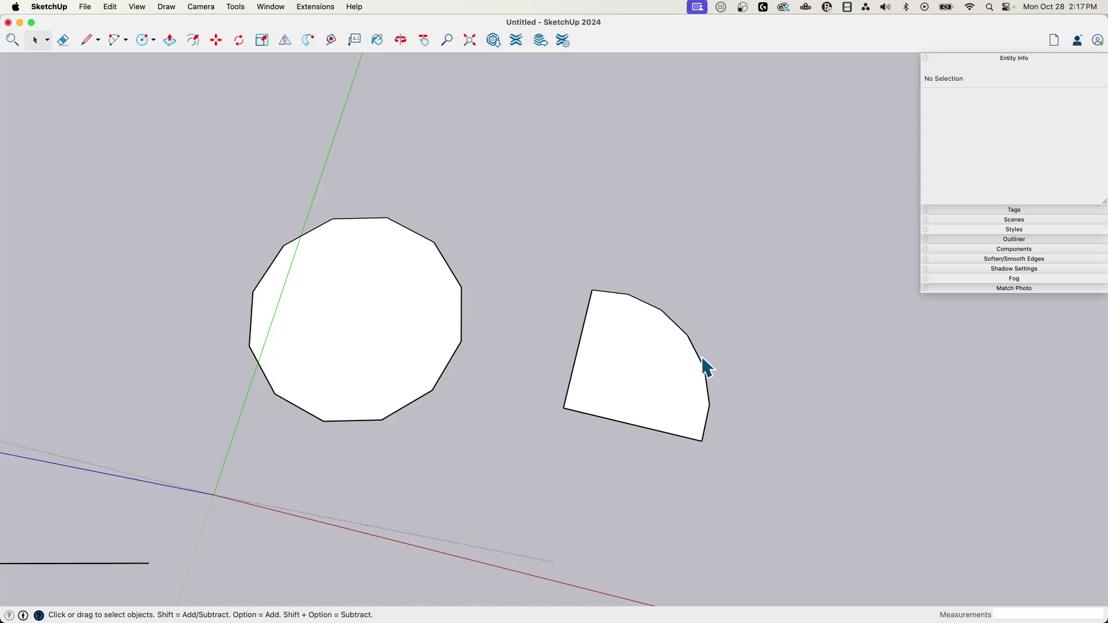
Set the number of segments of the closed shape's arc to 12
{"action": "left_click", "coordinate": [699, 362]}
{"action": "middle_click_drag", "start_coordinate": [825, 434], "coordinate": [1006, 123]}
{"action": "left_click", "coordinate": [1006, 126]}
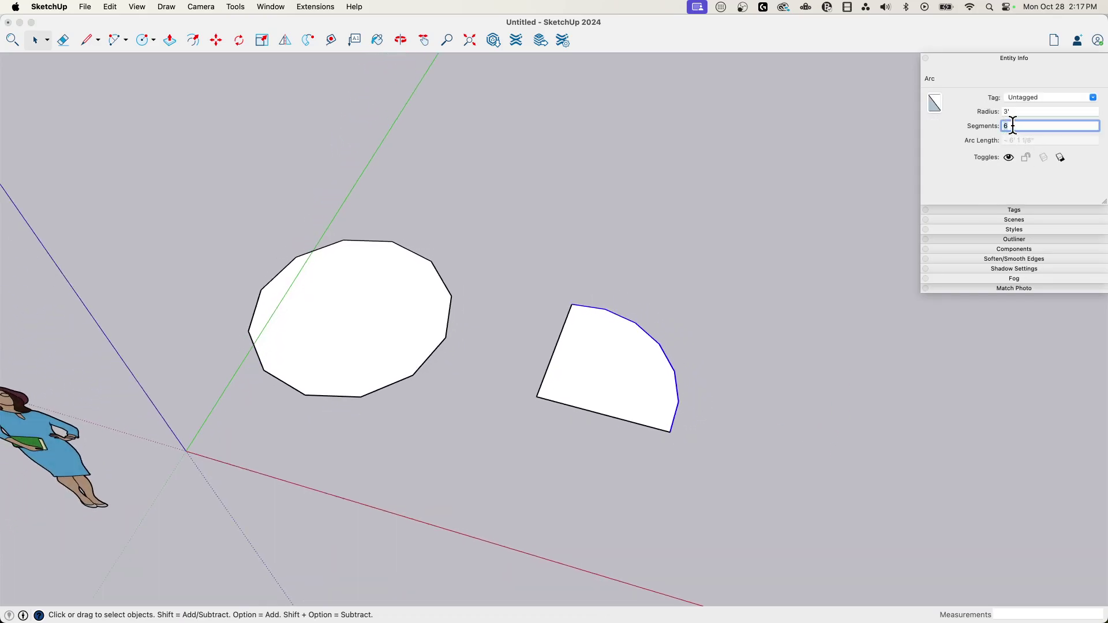
{"action": "key", "text": "Return"}
Set the radius of the closed shape's arc to 2'
{"action": "left_click", "coordinate": [1016, 111]}
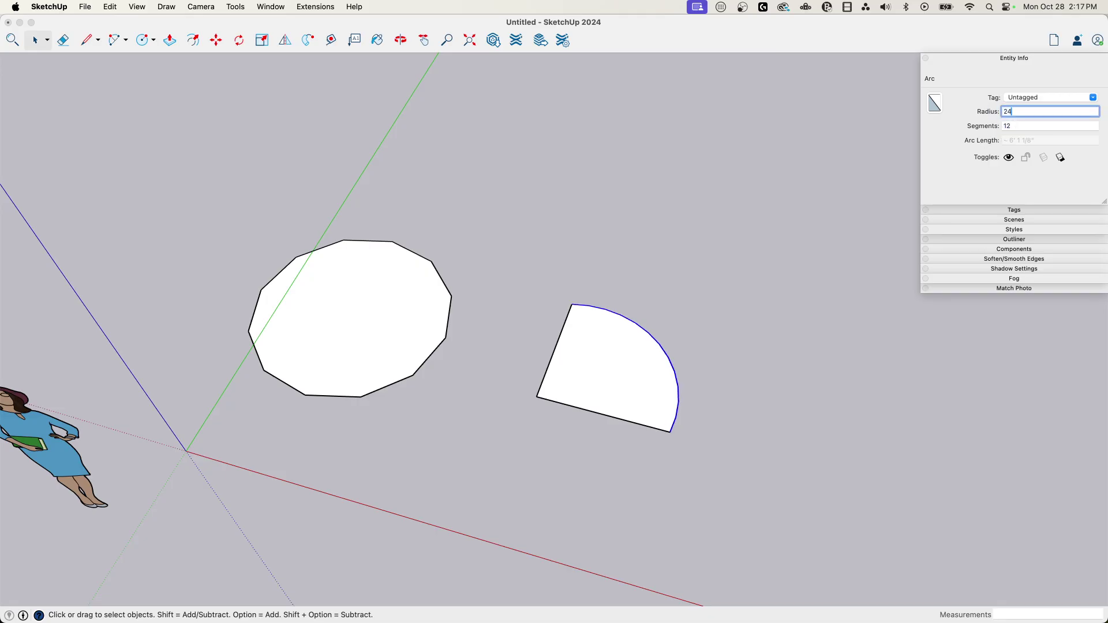
{"action": "type", "text": "2'"}
{"action": "key", "text": "Return"}
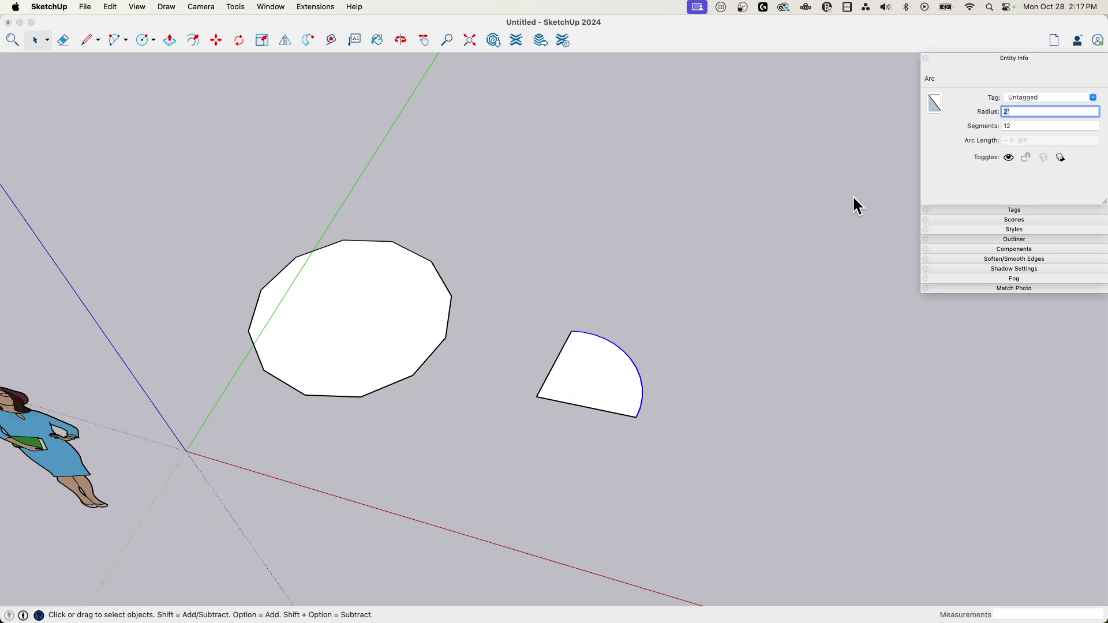
Try radii of 3", 3' and 2' in turn on the closed shape's arc
{"action": "type", "text": "3\""}
{"action": "key", "text": "Return"}
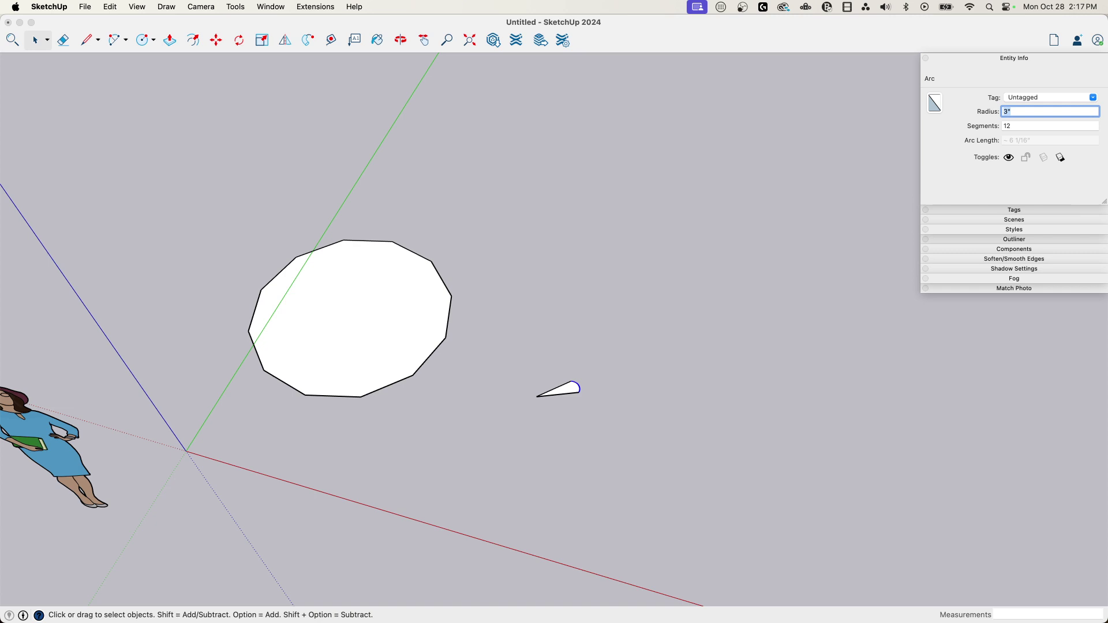
{"action": "type", "text": "3'"}
{"action": "key", "text": "Return"}
{"action": "left_click_drag", "start_coordinate": [1018, 110], "coordinate": [936, 111]}
{"action": "type", "text": "2'"}
{"action": "key", "text": "Return"}
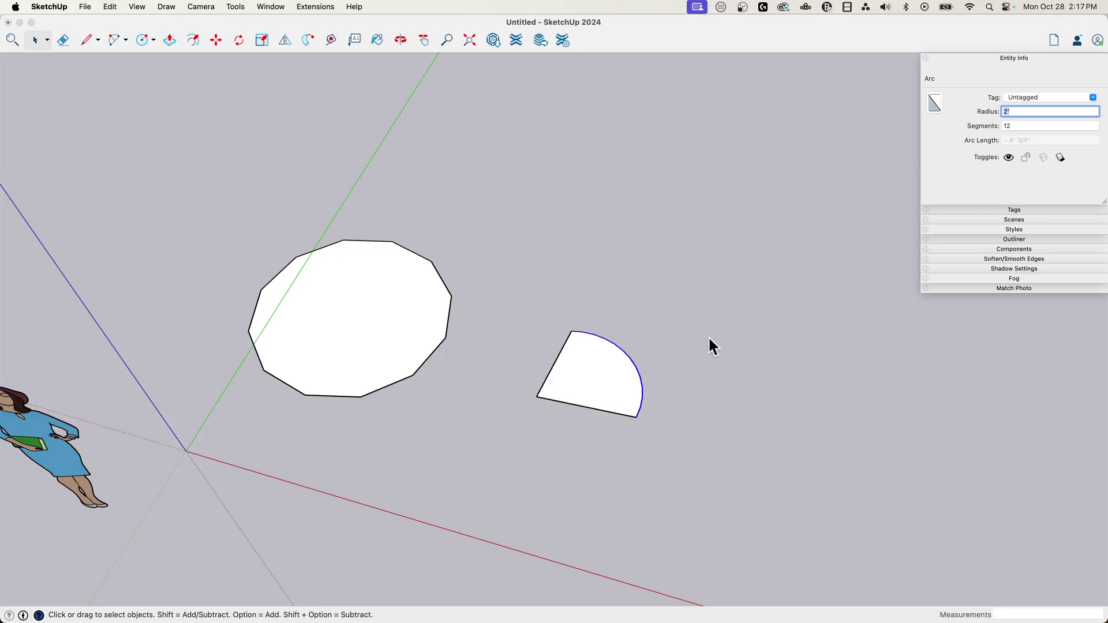
Set the radius of the closed shape's arc to 3'
{"action": "type", "text": "3'"}
{"action": "key", "text": "Return"}
{"action": "middle_click_drag", "start_coordinate": [776, 183], "coordinate": [731, 338]}
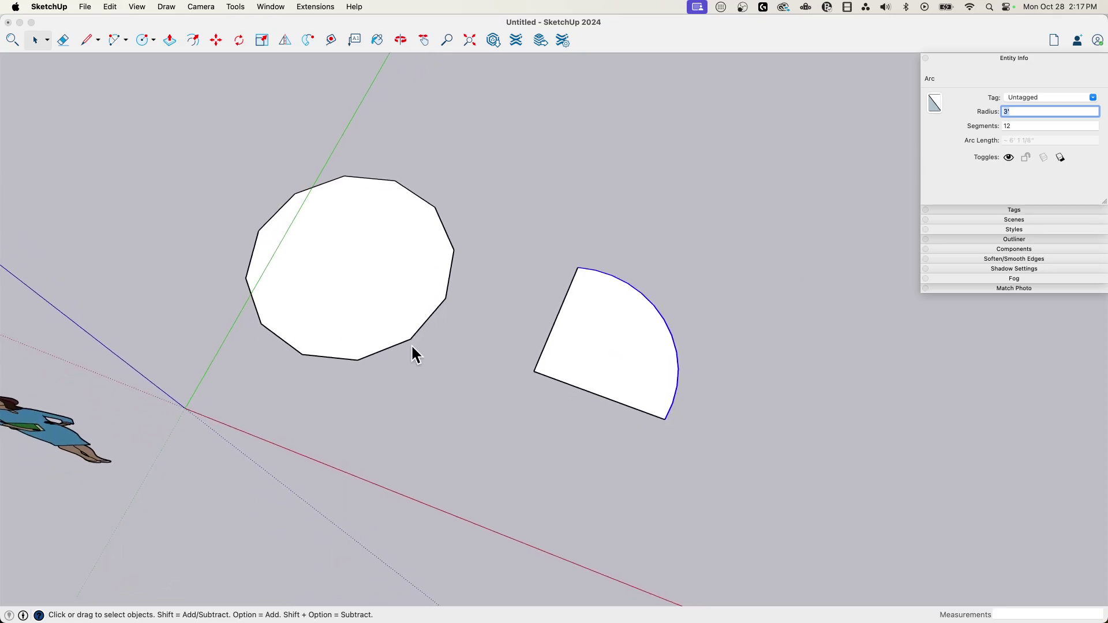
Delete the face inside the circle, keeping its outline
{"action": "middle_click_drag", "start_coordinate": [412, 348], "coordinate": [468, 241]}
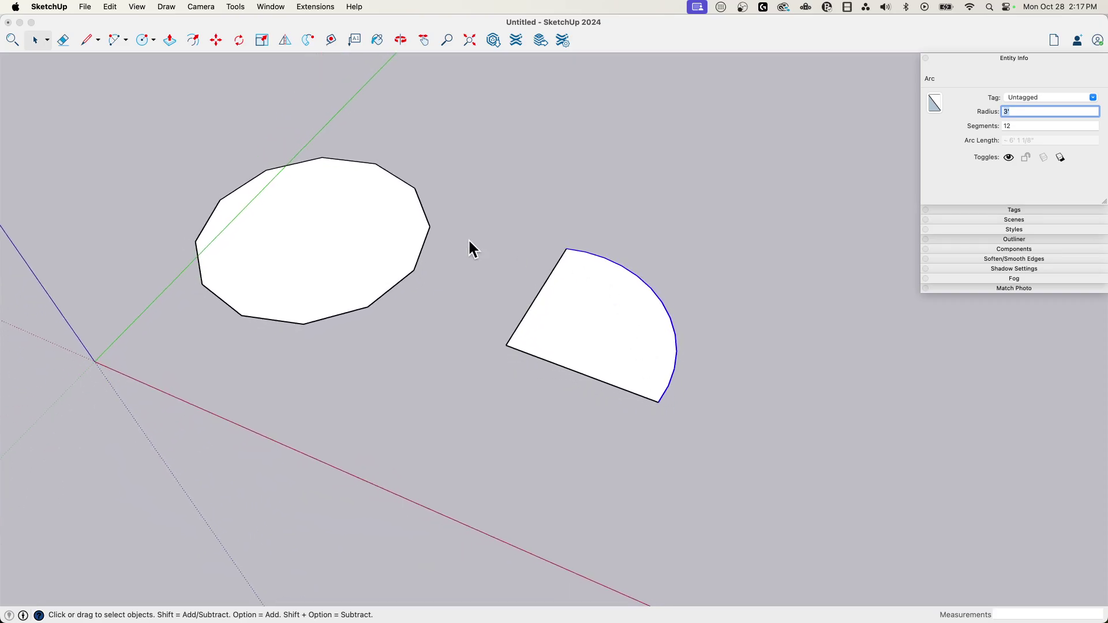
{"action": "left_click", "coordinate": [411, 271]}
{"action": "left_click", "coordinate": [412, 270]}
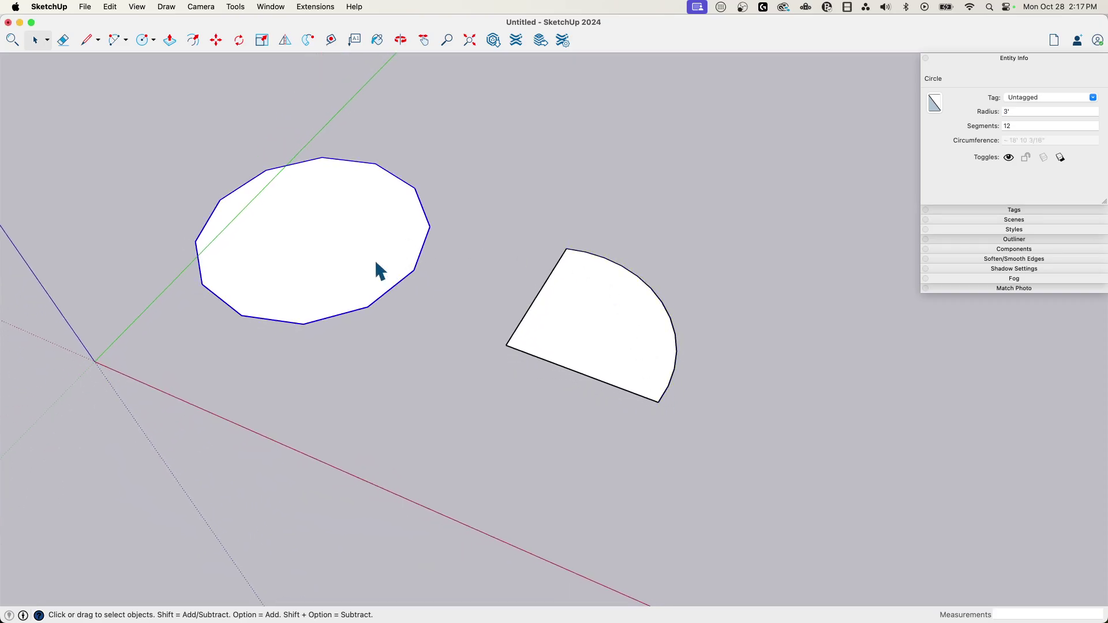
{"action": "left_click", "coordinate": [331, 239]}
{"action": "key", "text": "Delete"}
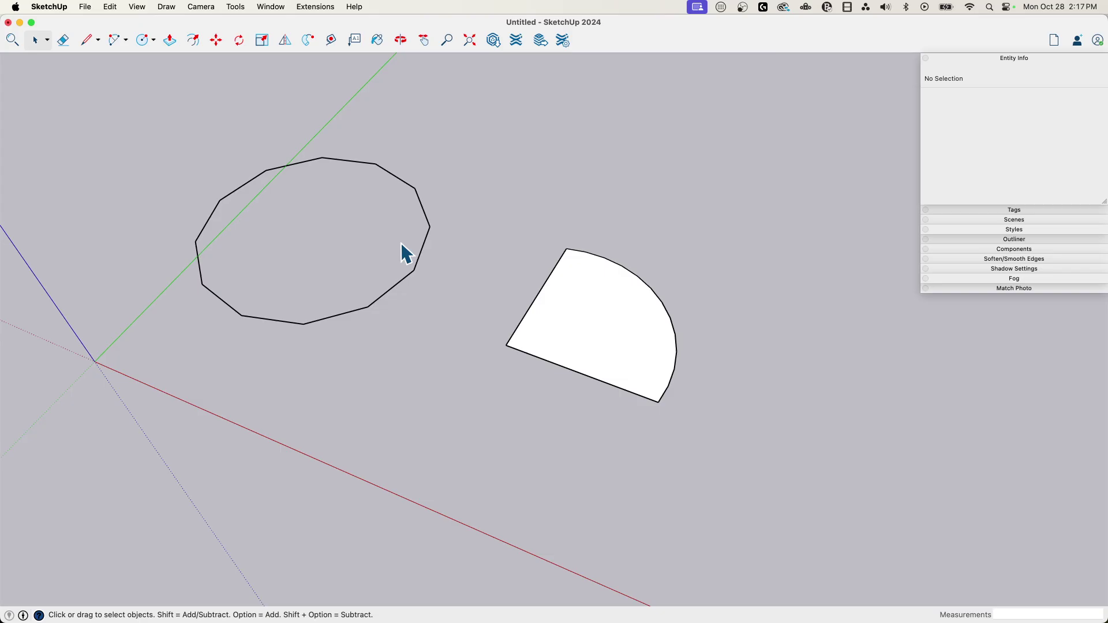
Undo the deletion of the circle's face and set the circle's number of segments to 24
{"action": "left_click", "coordinate": [426, 240]}
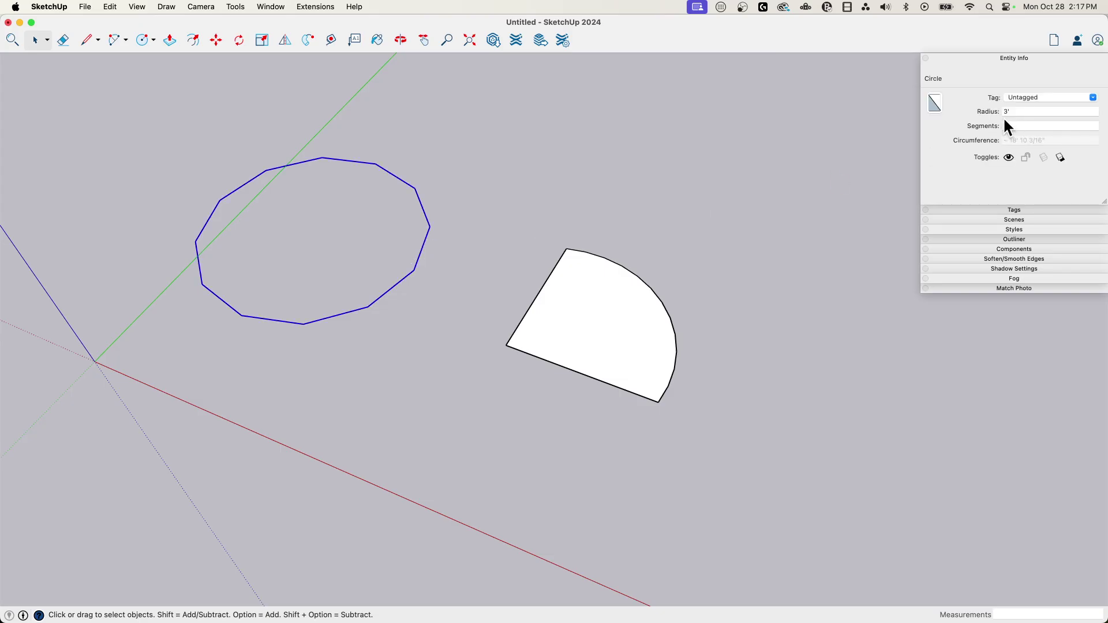
{"action": "left_click", "coordinate": [1015, 126]}
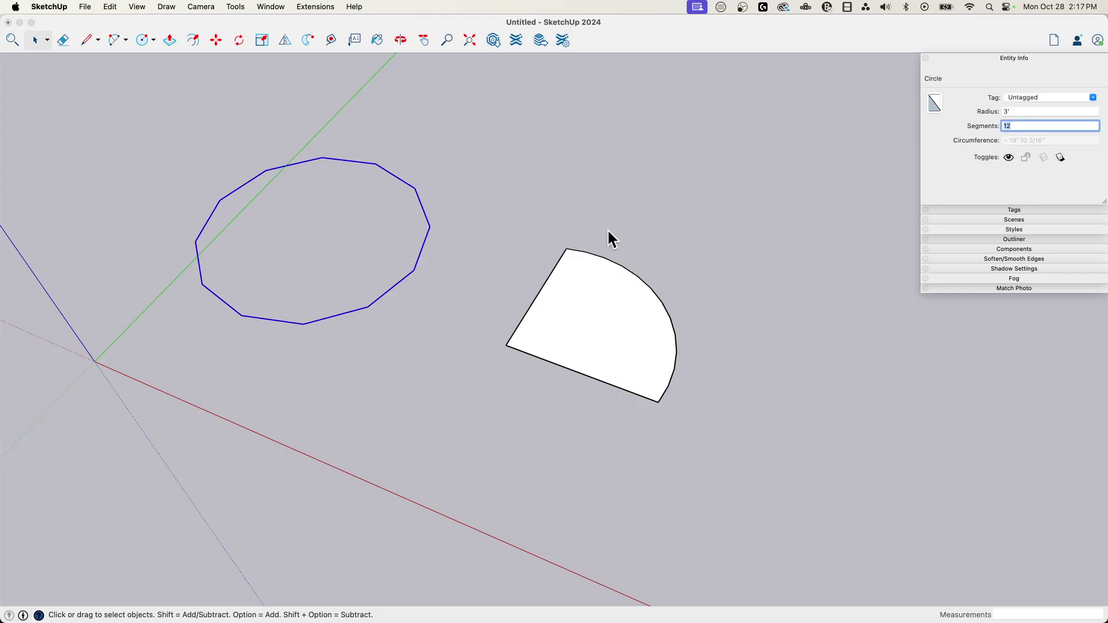
{"action": "key", "text": "super+z"}
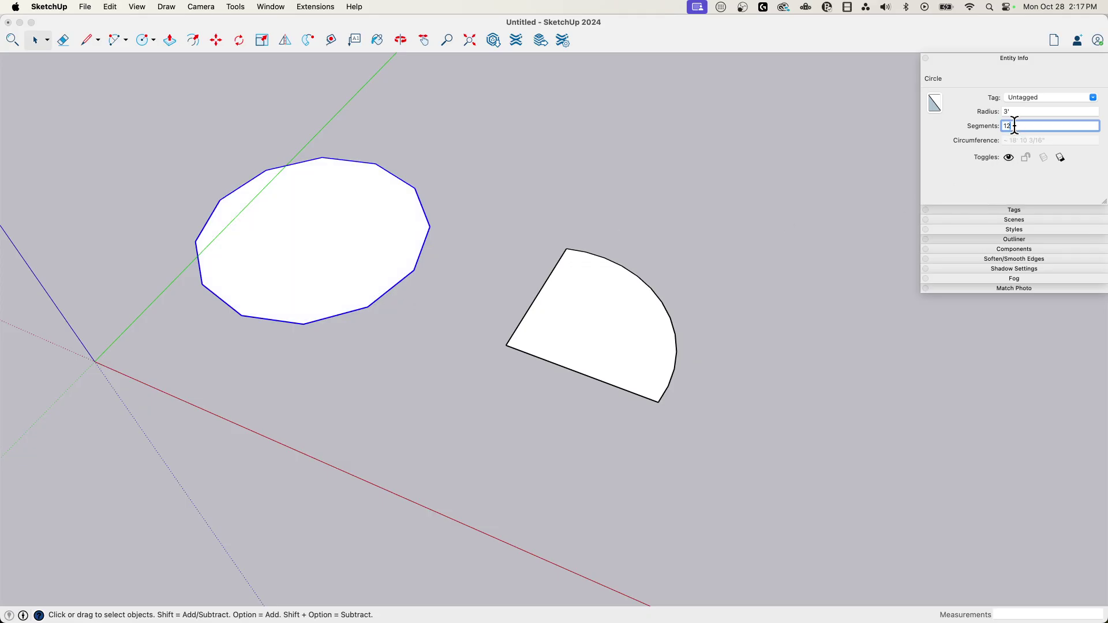
{"action": "type", "text": "24"}
{"action": "key", "text": "Return"}
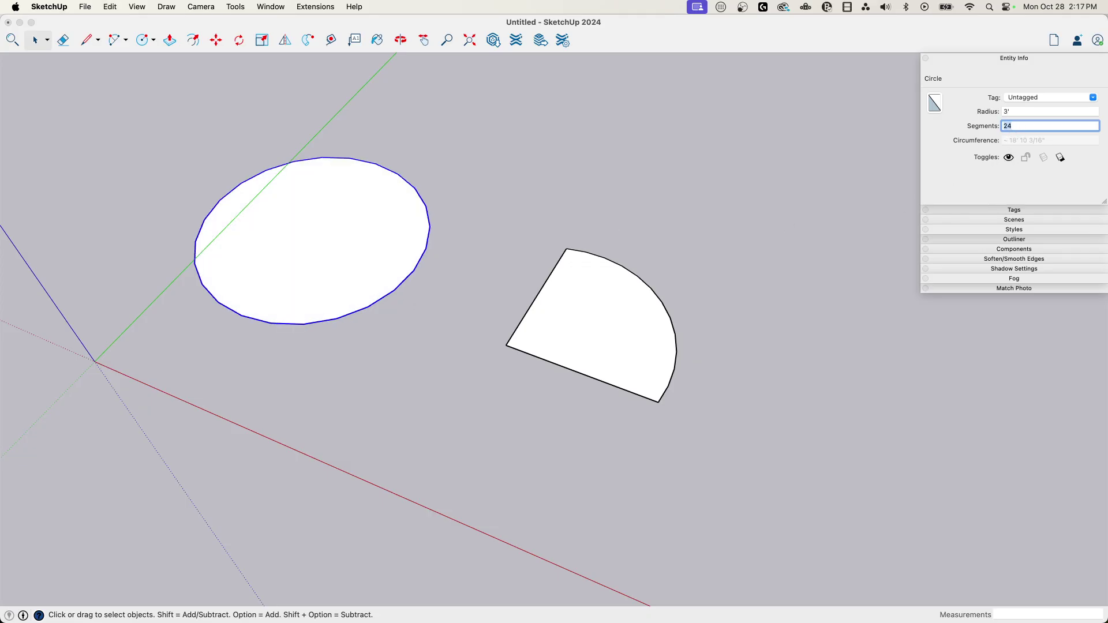
Push/Pull the circle up into a cylinder and raise the closed arc shape by about 3' 5"
{"action": "scroll", "coordinate": [474, 272], "scroll_direction": "left", "scroll_amount": 5}
{"action": "middle_click_drag", "start_coordinate": [647, 315], "coordinate": [429, 233]}
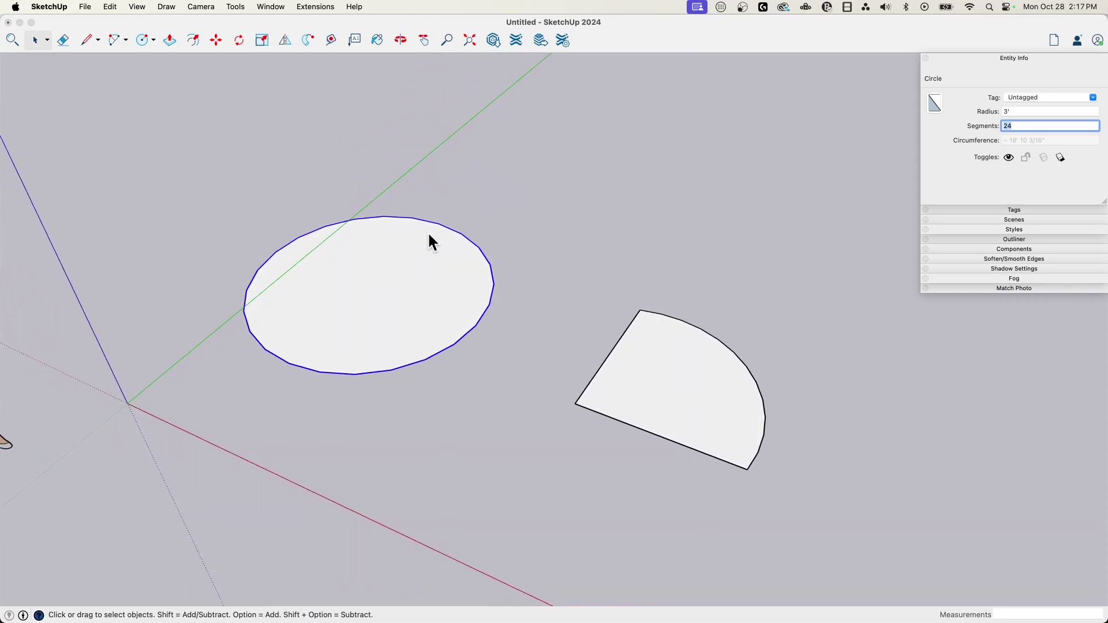
{"action": "left_click", "coordinate": [387, 254]}
{"action": "key", "text": "p"}
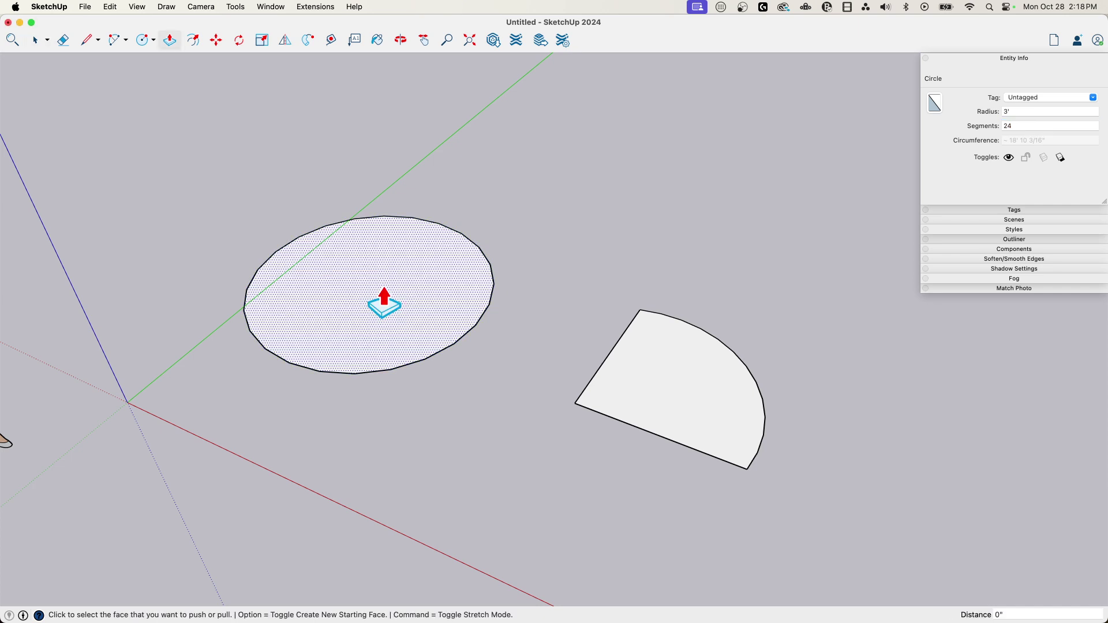
{"action": "left_click", "coordinate": [381, 300]}
{"action": "left_click", "coordinate": [347, 99]}
{"action": "left_click", "coordinate": [725, 456]}
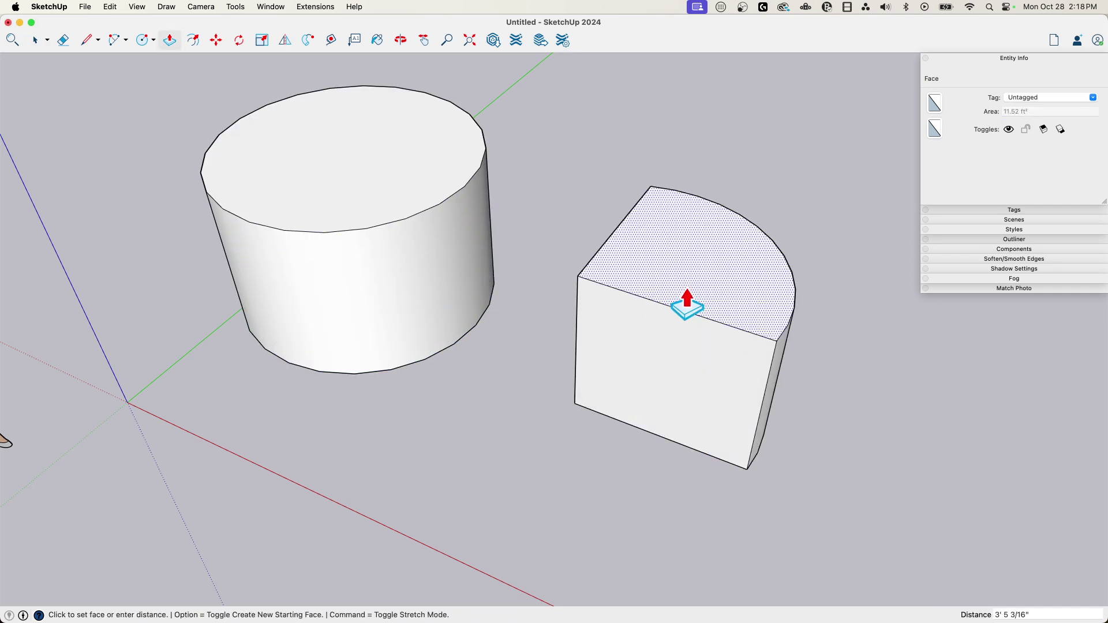
{"action": "left_click", "coordinate": [686, 235]}
{"action": "scroll", "coordinate": [686, 235], "scroll_direction": "left", "scroll_amount": 5}
{"action": "key", "text": "space"}
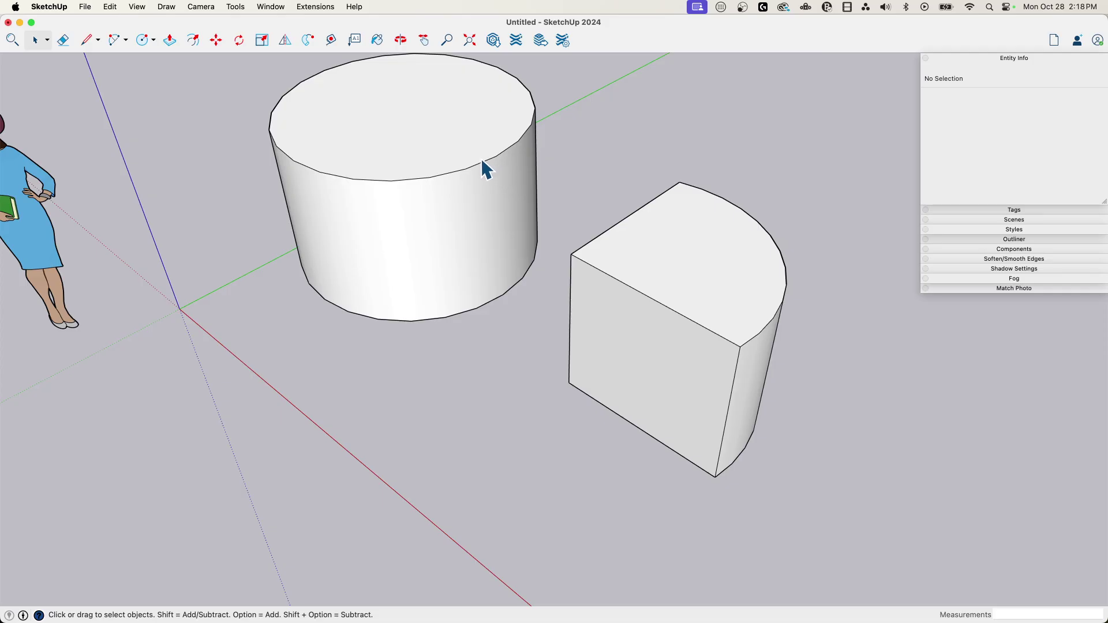
Check whether radius and segments are editable for the cylinder's upper circle and the other solid's upper arc
{"action": "left_click", "coordinate": [483, 159]}
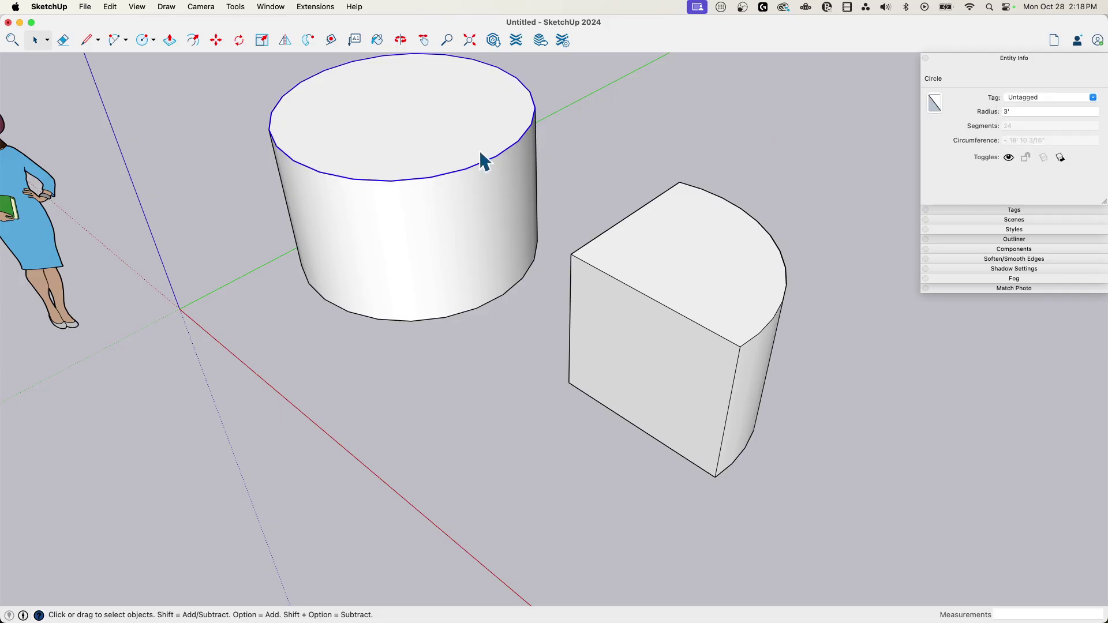
{"action": "scroll", "coordinate": [885, 136], "scroll_direction": "left", "scroll_amount": 2}
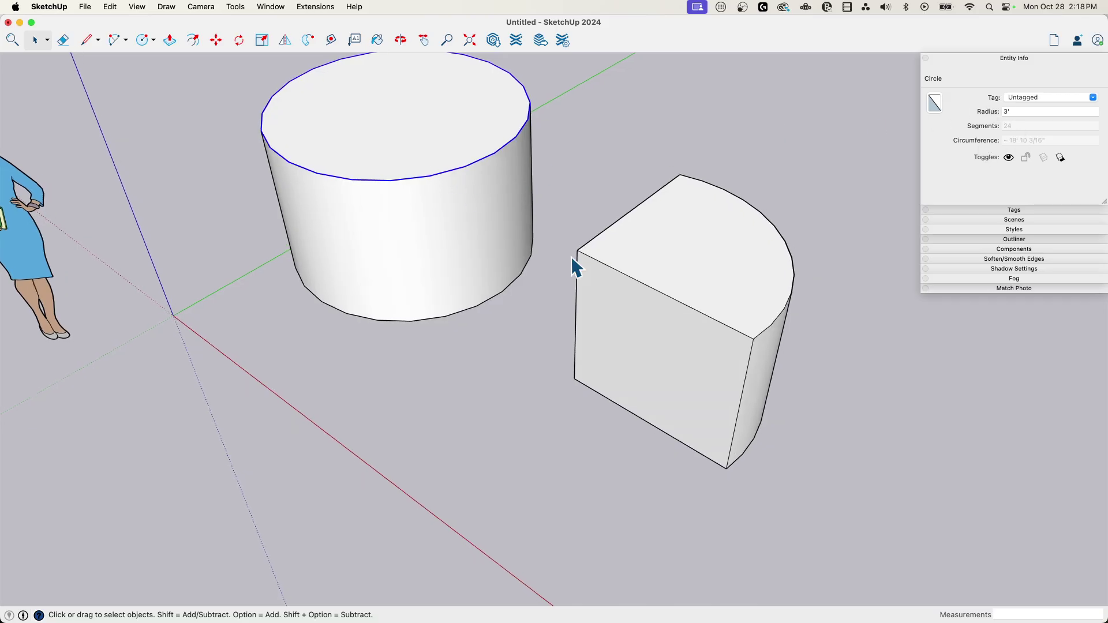
{"action": "middle_click_drag", "start_coordinate": [574, 259], "coordinate": [636, 298]}
{"action": "left_click", "coordinate": [636, 322]}
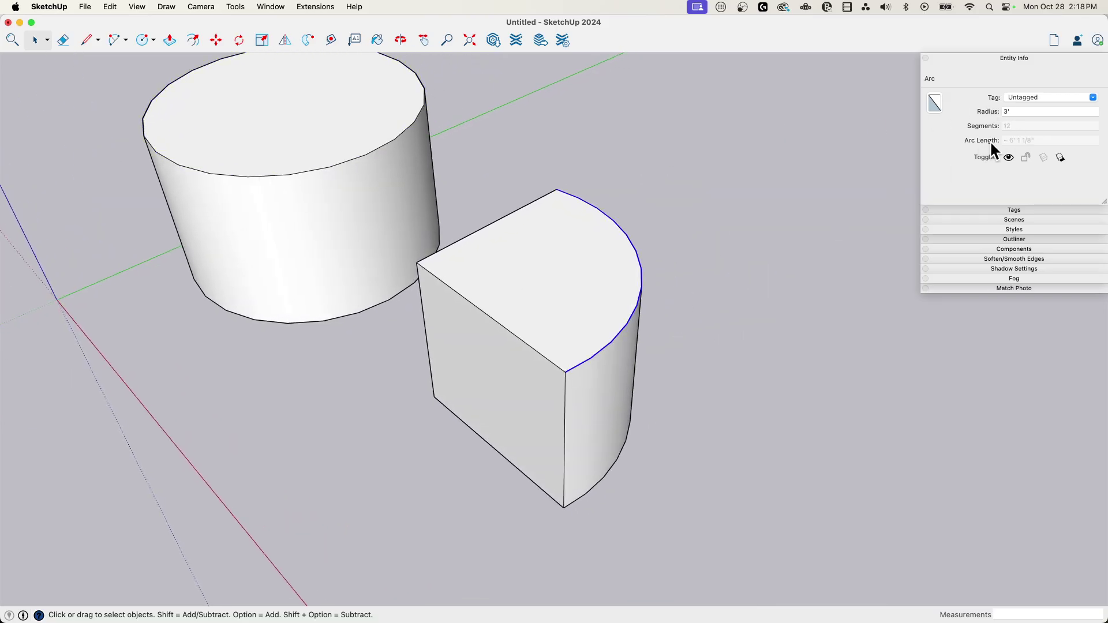
{"action": "middle_click_drag", "start_coordinate": [732, 314], "coordinate": [617, 298]}
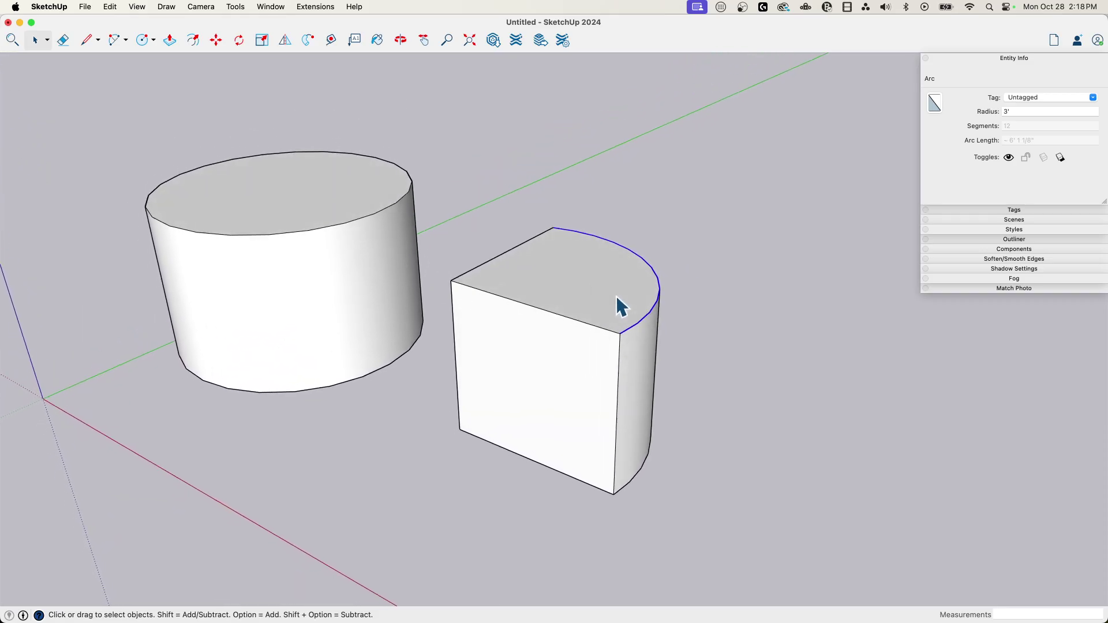
Delete the upper face and edges of the extruded arc shape, including its three remaining vertical edges
{"action": "middle_click_drag", "start_coordinate": [231, 209], "coordinate": [306, 210]}
{"action": "scroll", "coordinate": [544, 243], "scroll_direction": "up", "scroll_amount": 5}
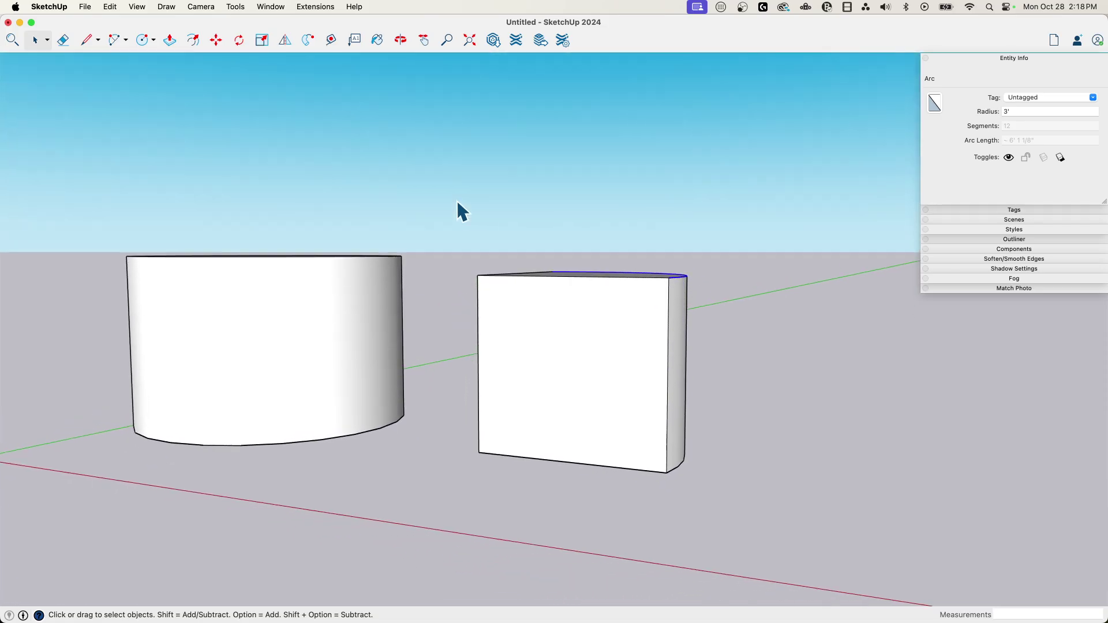
{"action": "left_click_drag", "start_coordinate": [456, 201], "coordinate": [756, 305]}
{"action": "scroll", "coordinate": [756, 304], "scroll_direction": "down", "scroll_amount": 5}
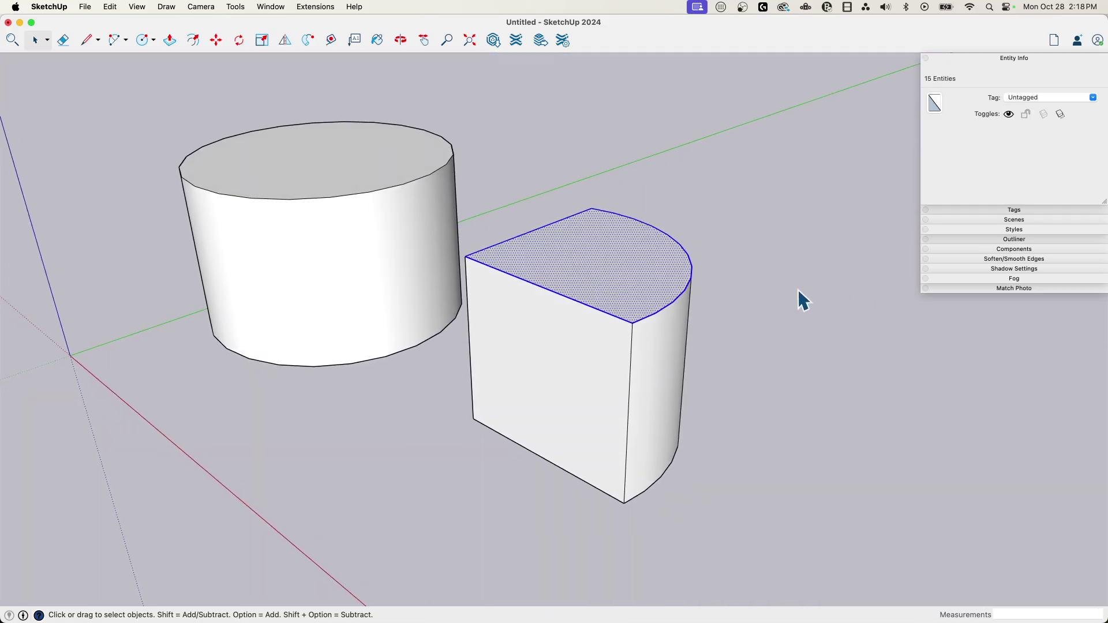
{"action": "key", "text": "Delete"}
{"action": "scroll", "coordinate": [680, 280], "scroll_direction": "up", "scroll_amount": 5}
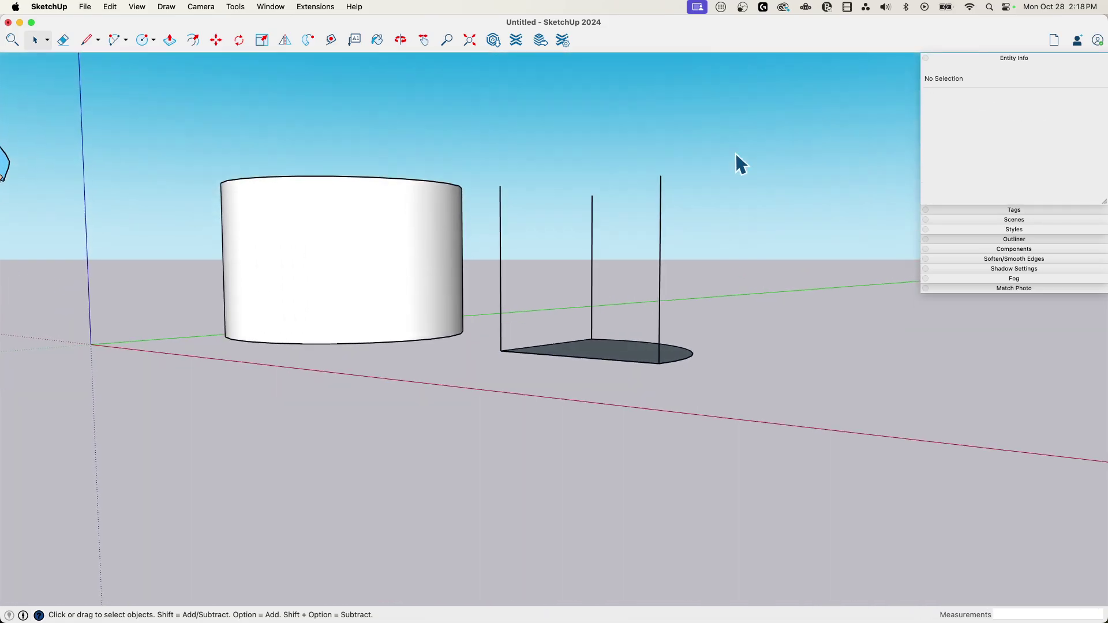
{"action": "left_click_drag", "start_coordinate": [725, 149], "coordinate": [500, 251]}
{"action": "key", "text": "Delete"}
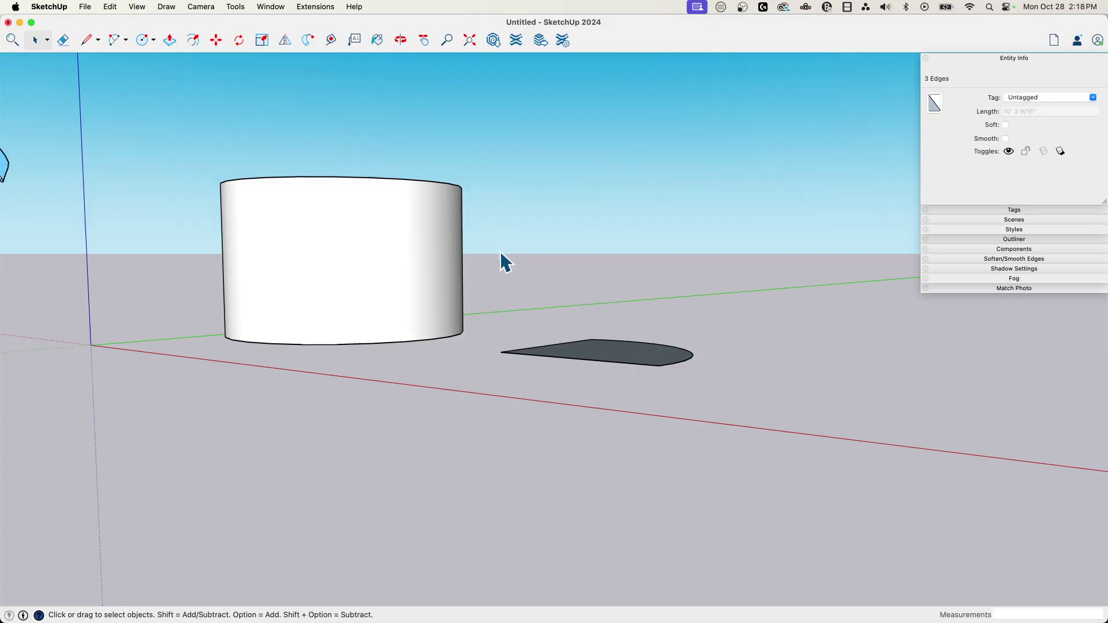
Delete the cylinder's upper face and edge, leaving only its flat base circle
{"action": "scroll", "coordinate": [500, 251], "scroll_direction": "down", "scroll_amount": 5}
{"action": "key", "text": "Delete"}
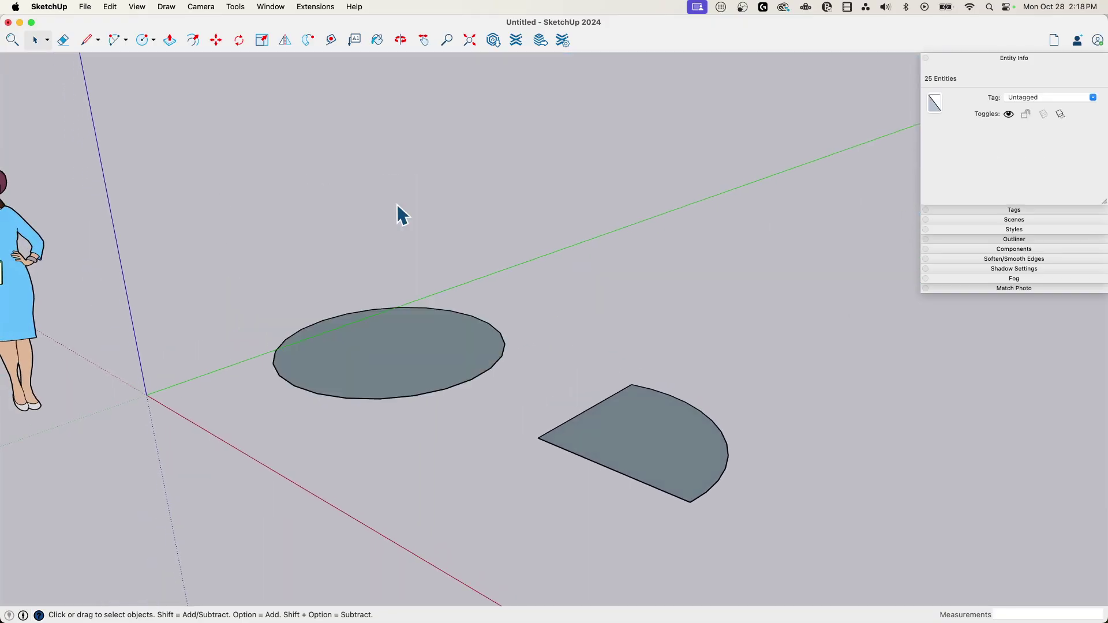
{"action": "middle_click_drag", "start_coordinate": [397, 203], "coordinate": [638, 307]}
Select the flat shape's arc and check that its radius and segments can be edited again
{"action": "middle_click_drag", "start_coordinate": [452, 317], "coordinate": [793, 470]}
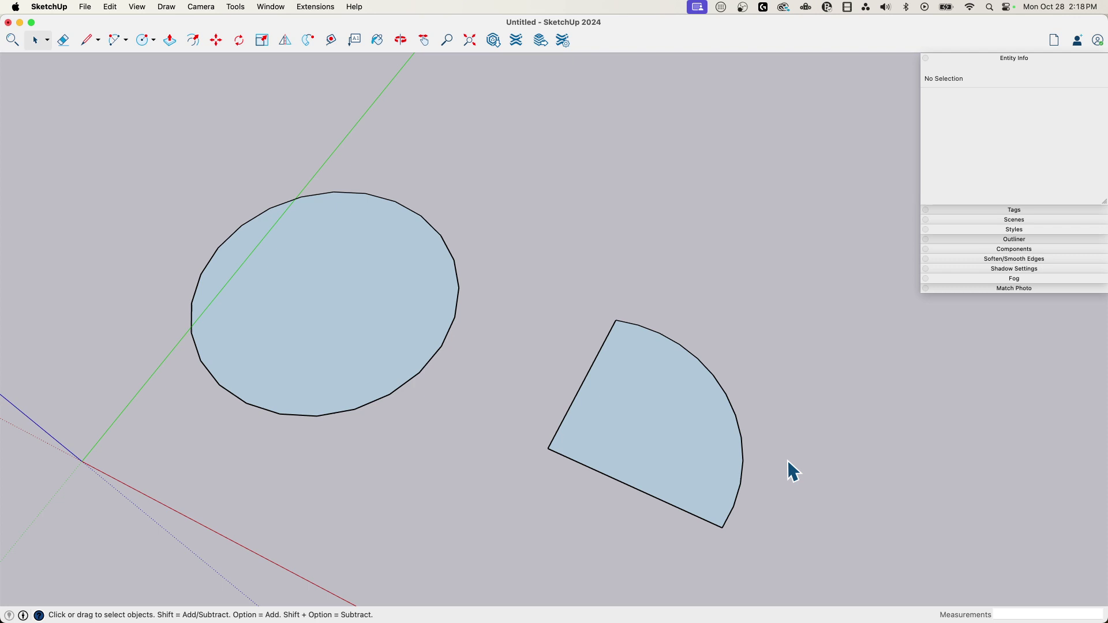
{"action": "left_click", "coordinate": [734, 411]}
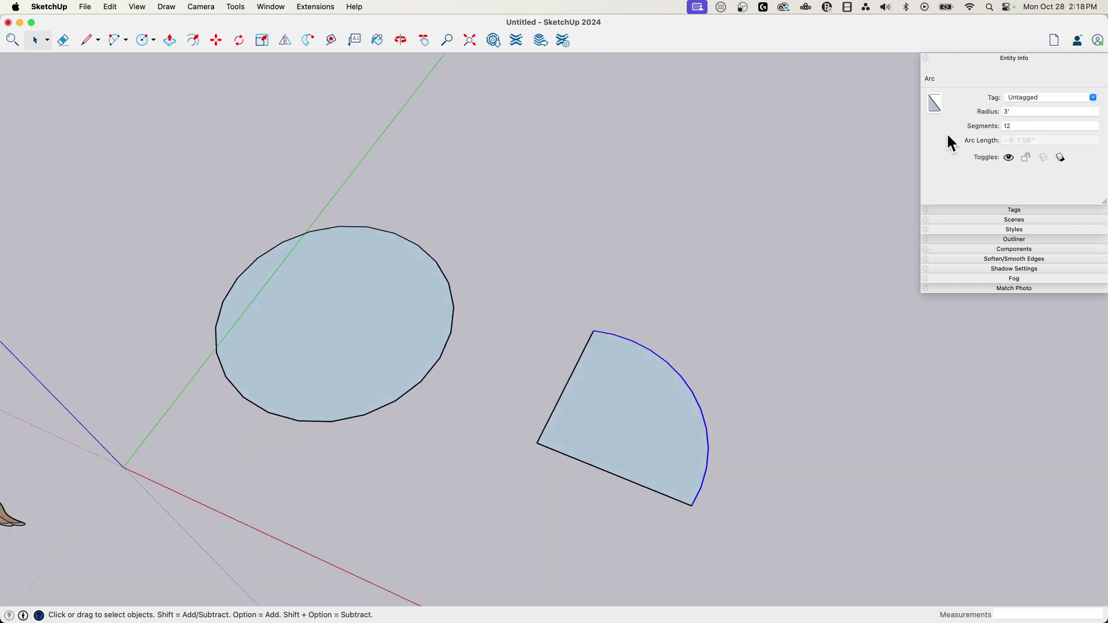
{"action": "left_click", "coordinate": [1015, 111]}
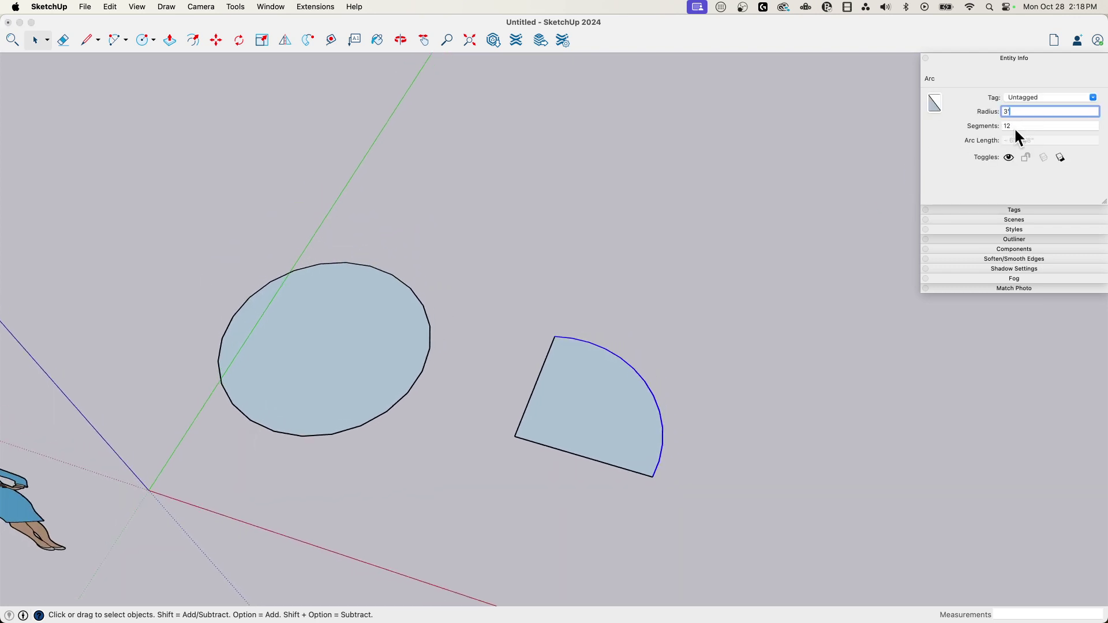
{"action": "left_click", "coordinate": [1013, 126]}
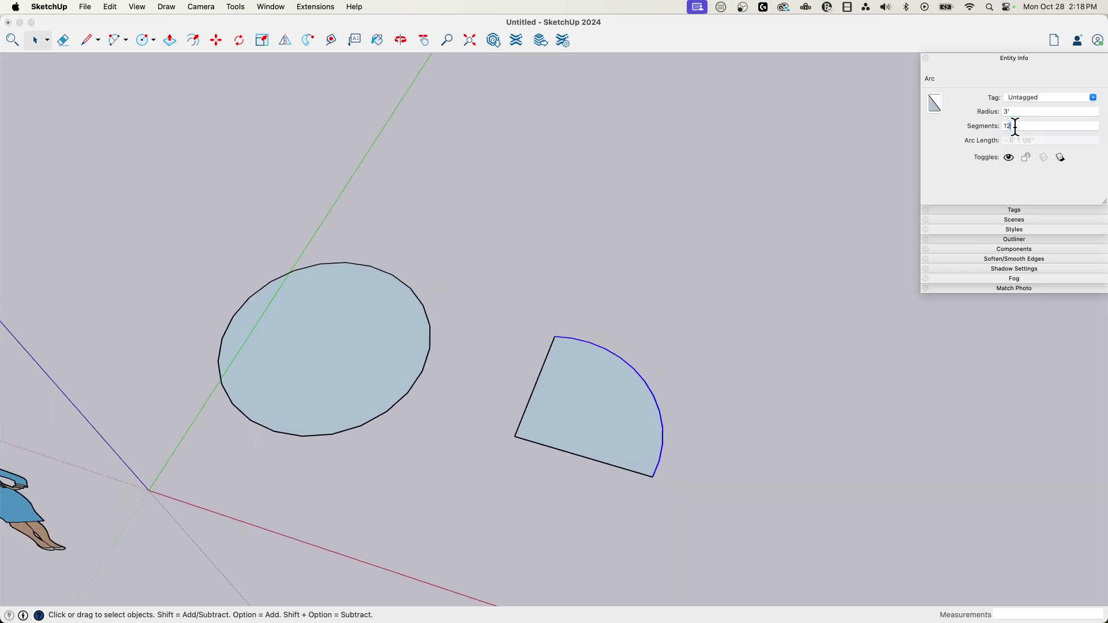
Set the flat circle's number of segments to 12
{"action": "left_click", "coordinate": [433, 341]}
{"action": "left_click", "coordinate": [431, 340]}
{"action": "left_click", "coordinate": [1027, 125]}
{"action": "type", "text": "12"}
{"action": "key", "text": "Return"}
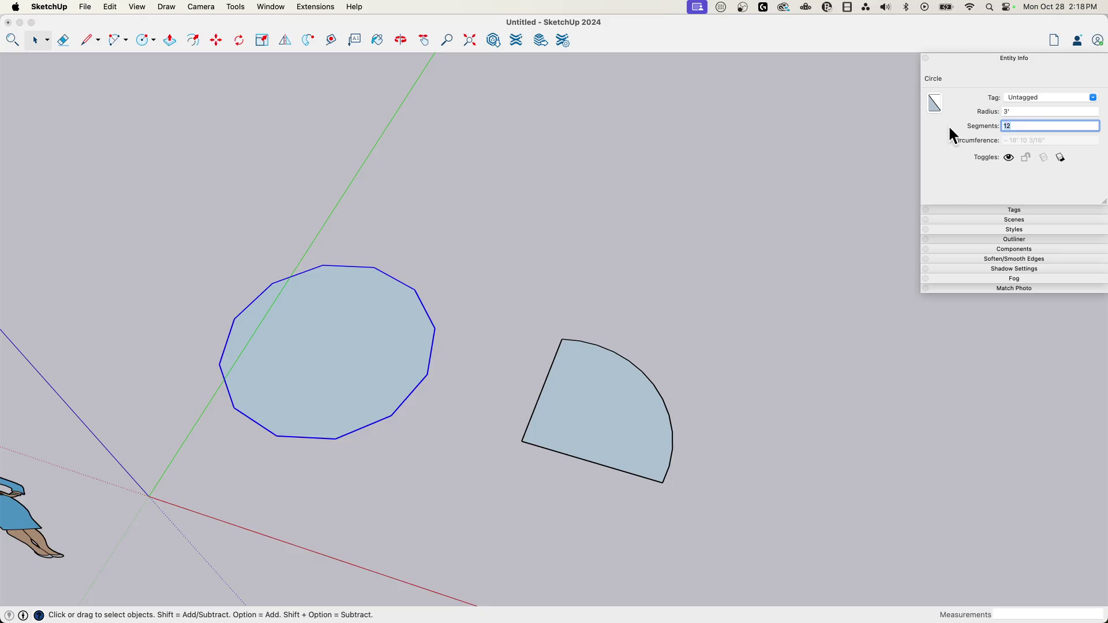
Set the flat circle's number of segments back to 24
{"action": "type", "text": "24"}
{"action": "key", "text": "Return"}
{"action": "middle_click_drag", "start_coordinate": [519, 288], "coordinate": [466, 290]}
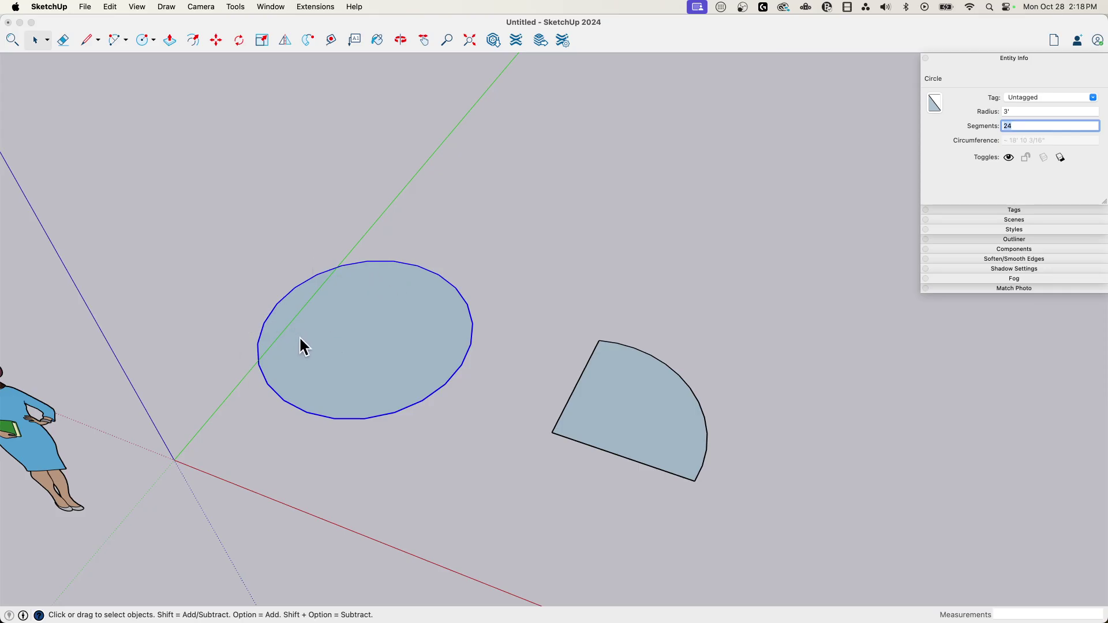
Scale the flat circle down uniformly from its far corner to a factor of about 0.36
{"action": "middle_click_drag", "start_coordinate": [469, 317], "coordinate": [453, 188]}
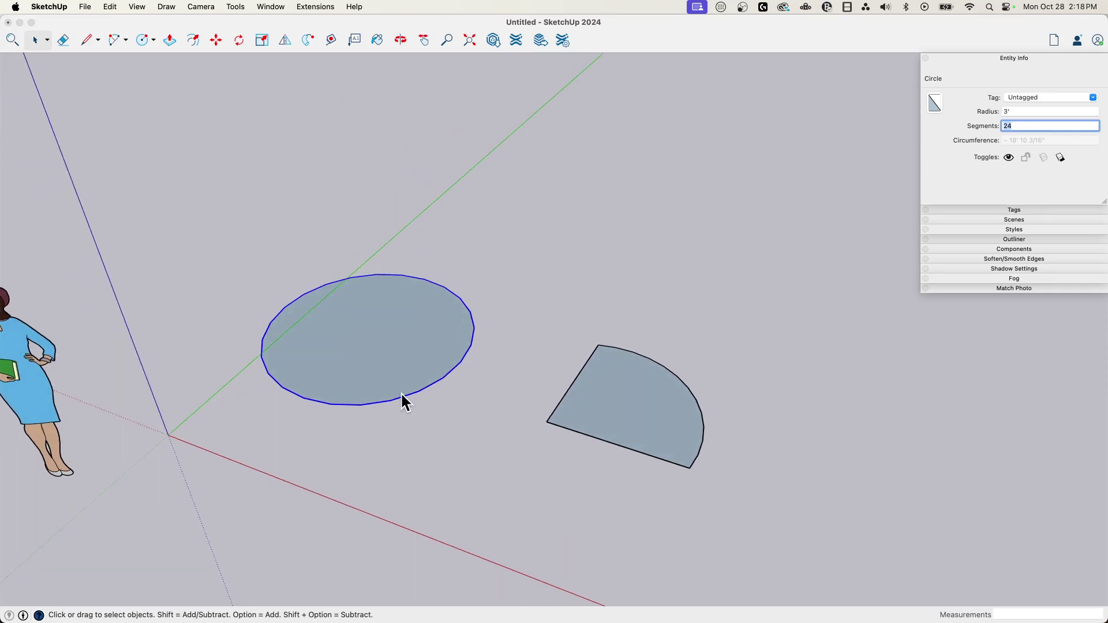
{"action": "scroll", "coordinate": [400, 392], "scroll_direction": "up", "scroll_amount": 1}
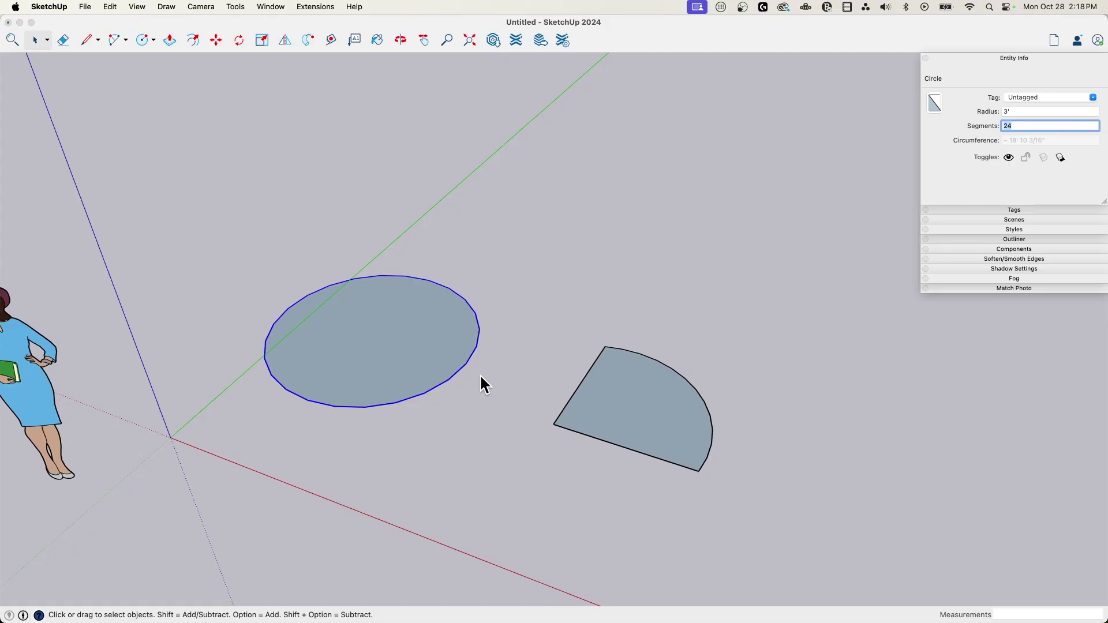
{"action": "middle_click_drag", "start_coordinate": [483, 385], "coordinate": [486, 277]}
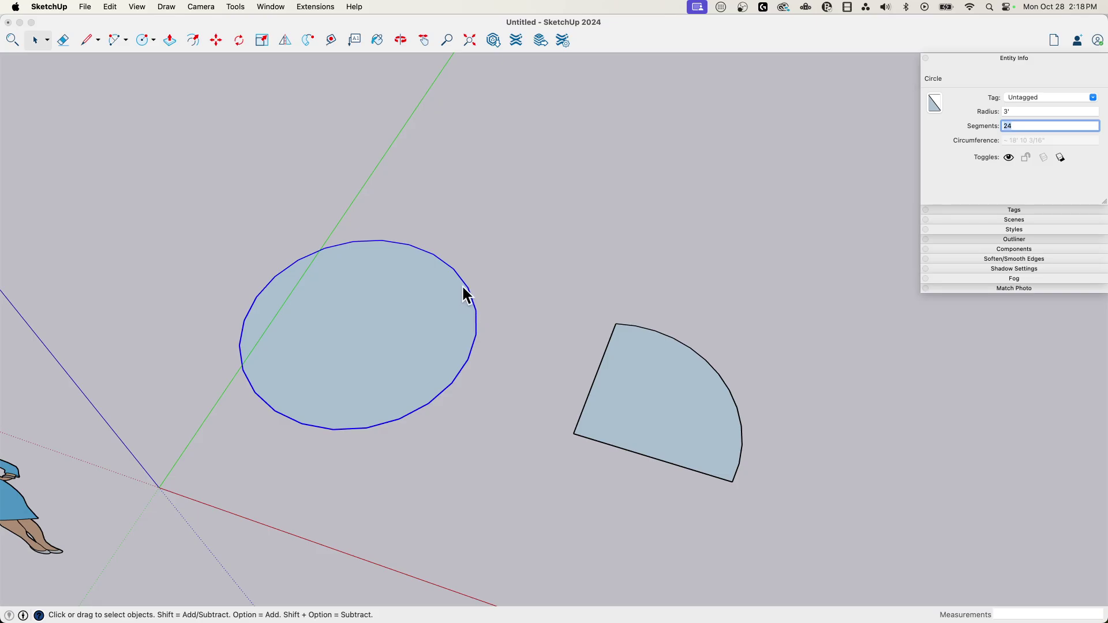
{"action": "key", "text": "Return"}
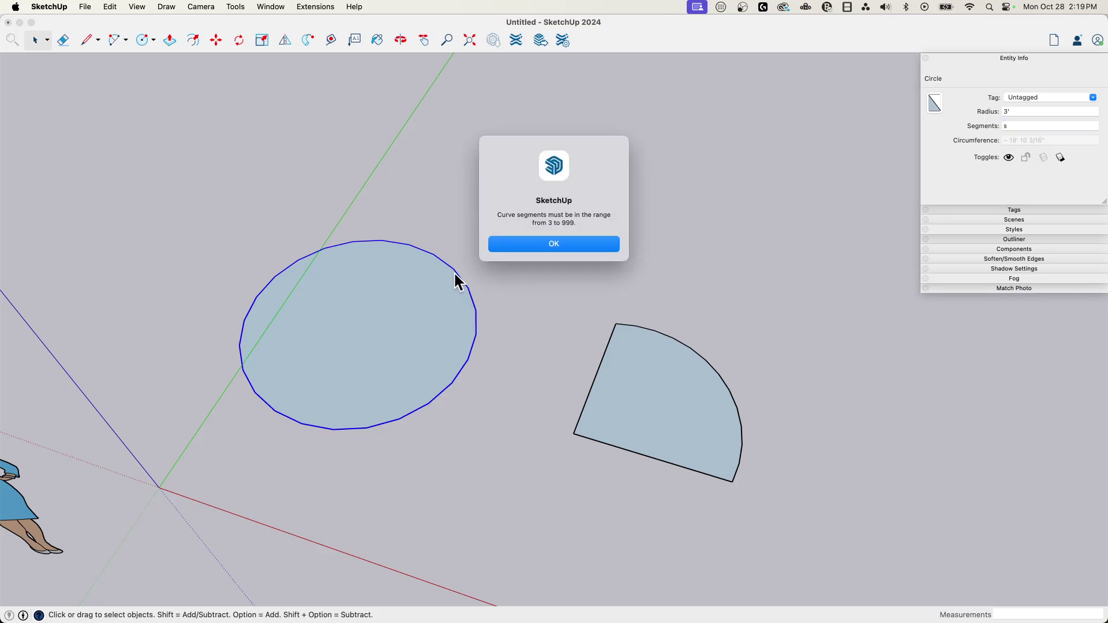
{"action": "left_click", "coordinate": [558, 243]}
{"action": "key", "text": "s"}
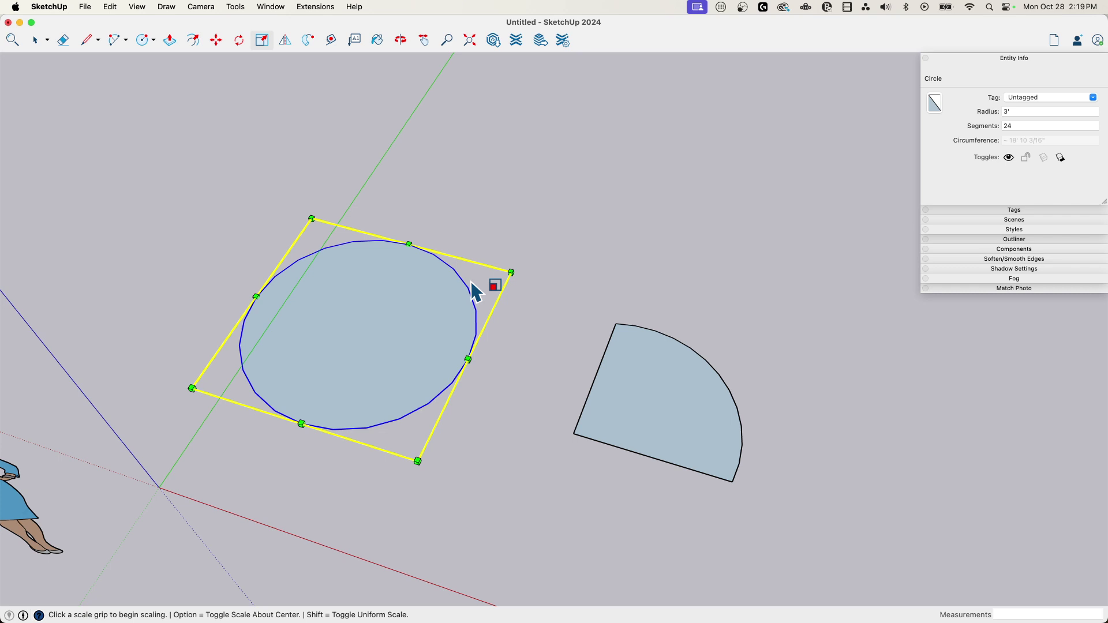
{"action": "left_click", "coordinate": [511, 271]}
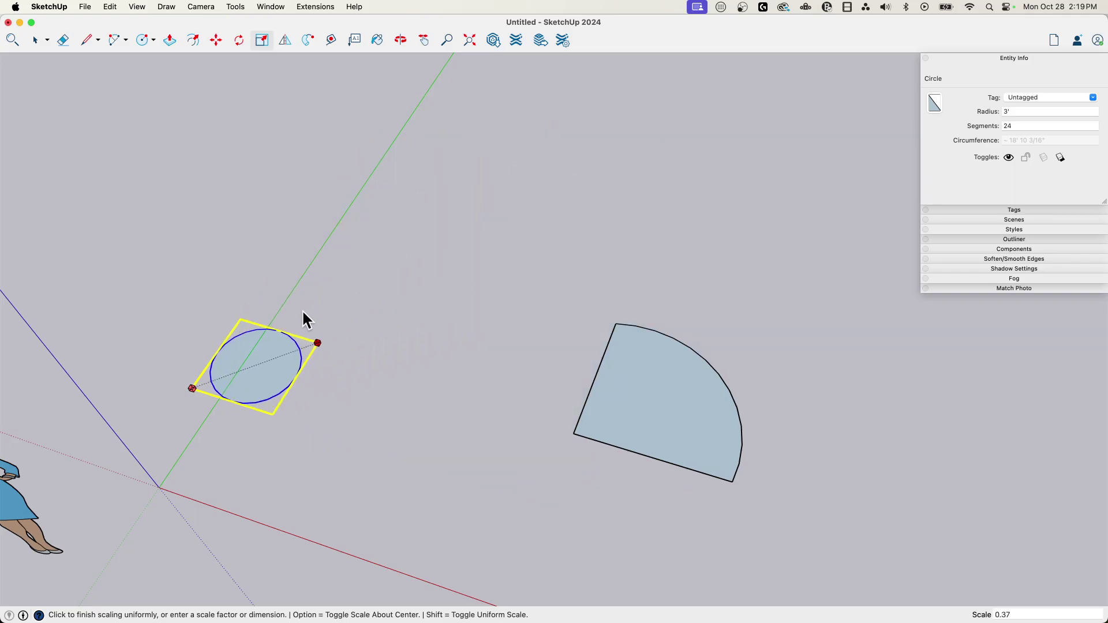
{"action": "left_click", "coordinate": [304, 317]}
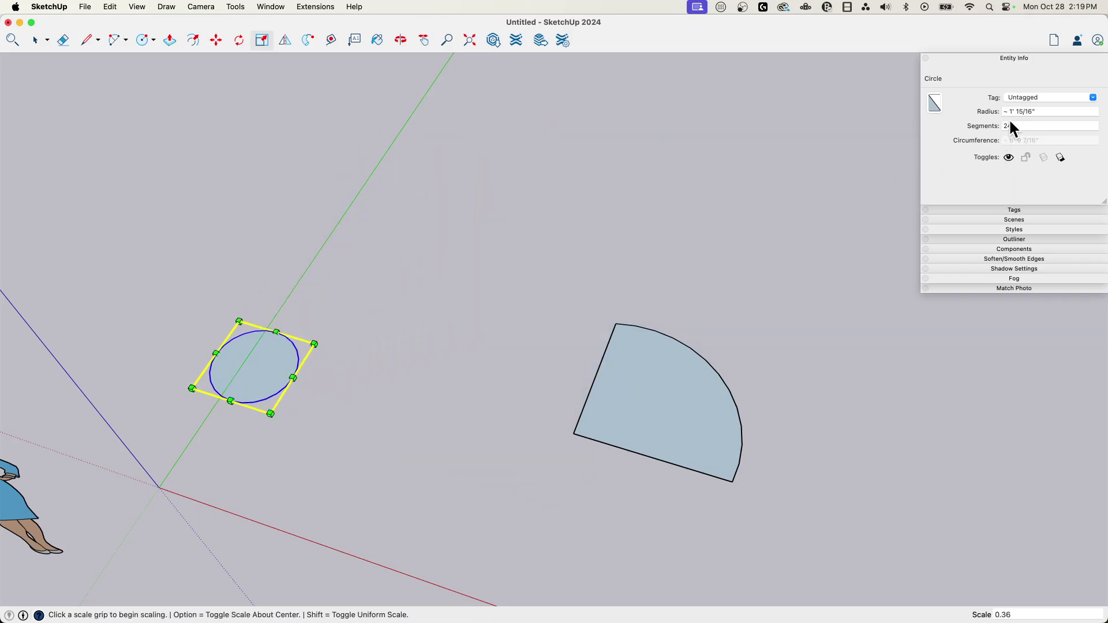
Scale the circle back up uniformly in two stages, first by about 2.20 and finally to a radius of about 3' 3/16"
{"action": "left_click", "coordinate": [313, 345]}
{"action": "left_click", "coordinate": [450, 294]}
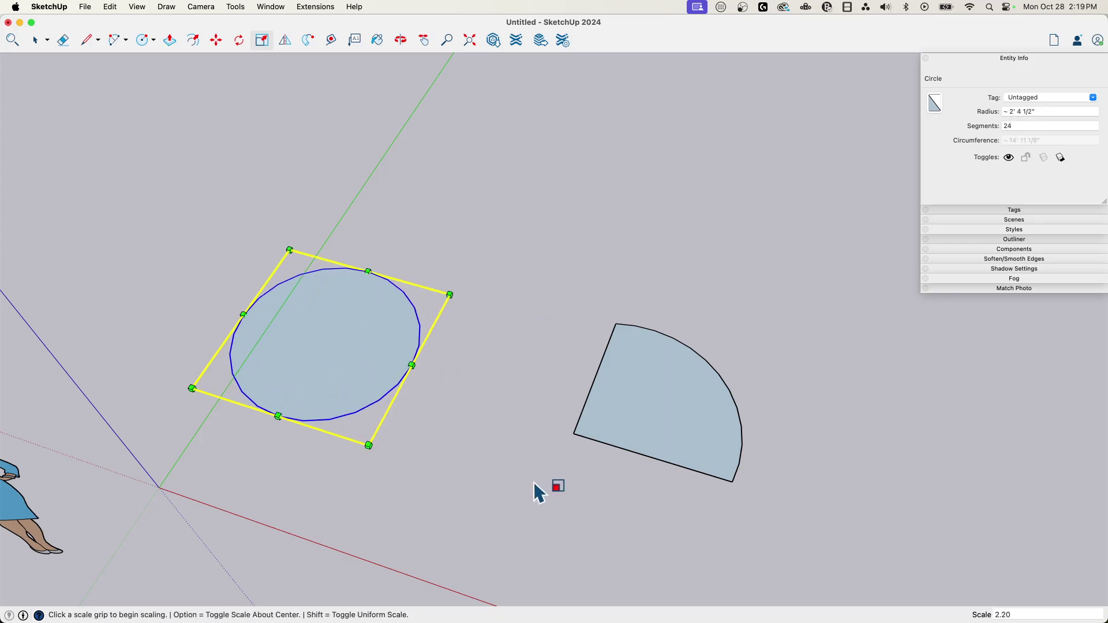
{"action": "left_click", "coordinate": [450, 295]}
{"action": "left_click", "coordinate": [513, 271]}
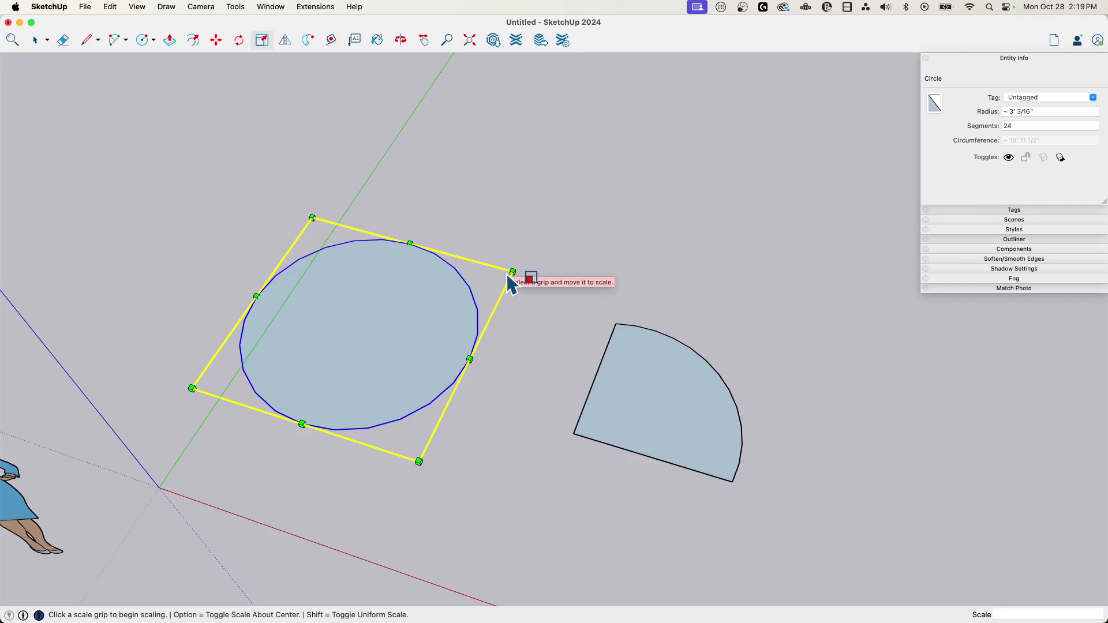
{"action": "middle_click_drag", "start_coordinate": [596, 250], "coordinate": [594, 247]}
{"action": "key", "text": "space"}
Draw a line across the circle between two opposite vertices, parallel to the green axis, to split it in half
{"action": "scroll", "coordinate": [593, 247], "scroll_direction": "down", "scroll_amount": 1}
{"action": "key", "text": "l"}
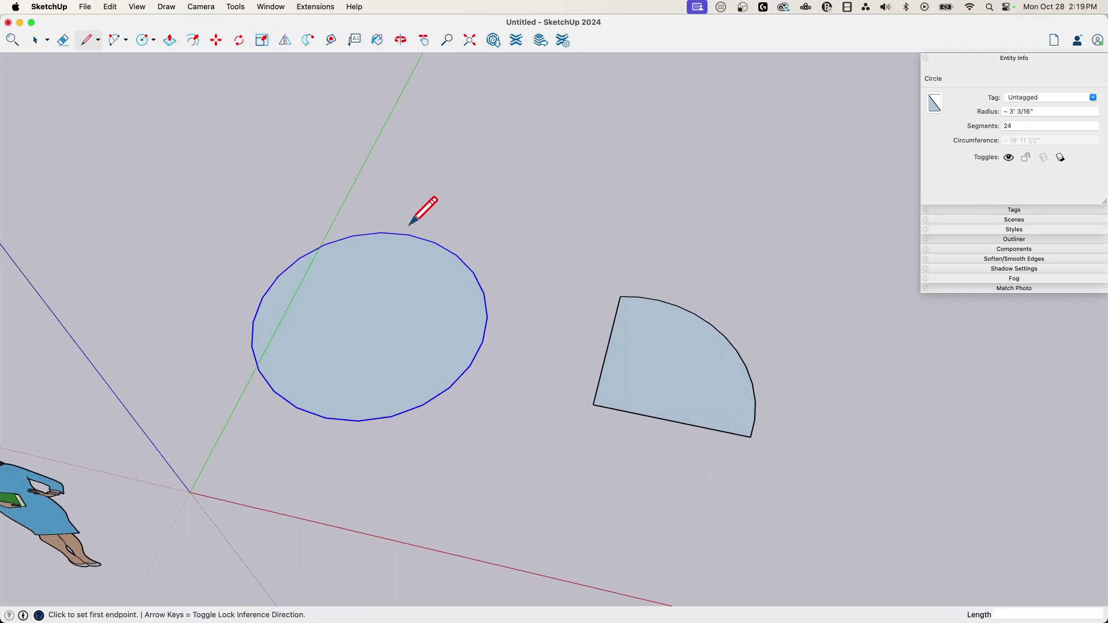
{"action": "left_click", "coordinate": [410, 234]}
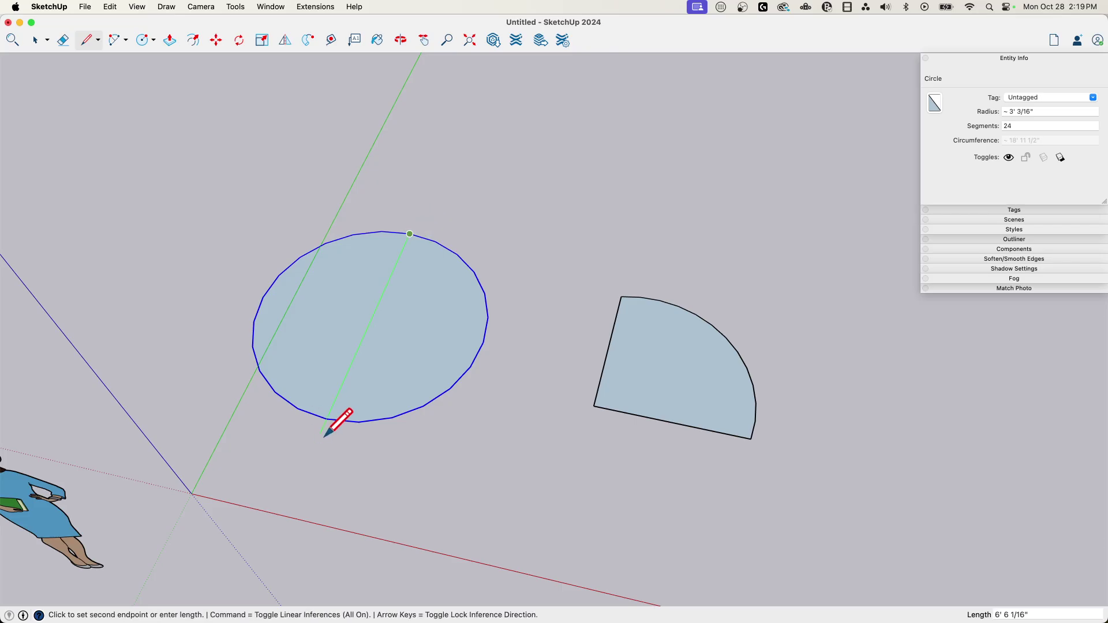
{"action": "left_click", "coordinate": [326, 418]}
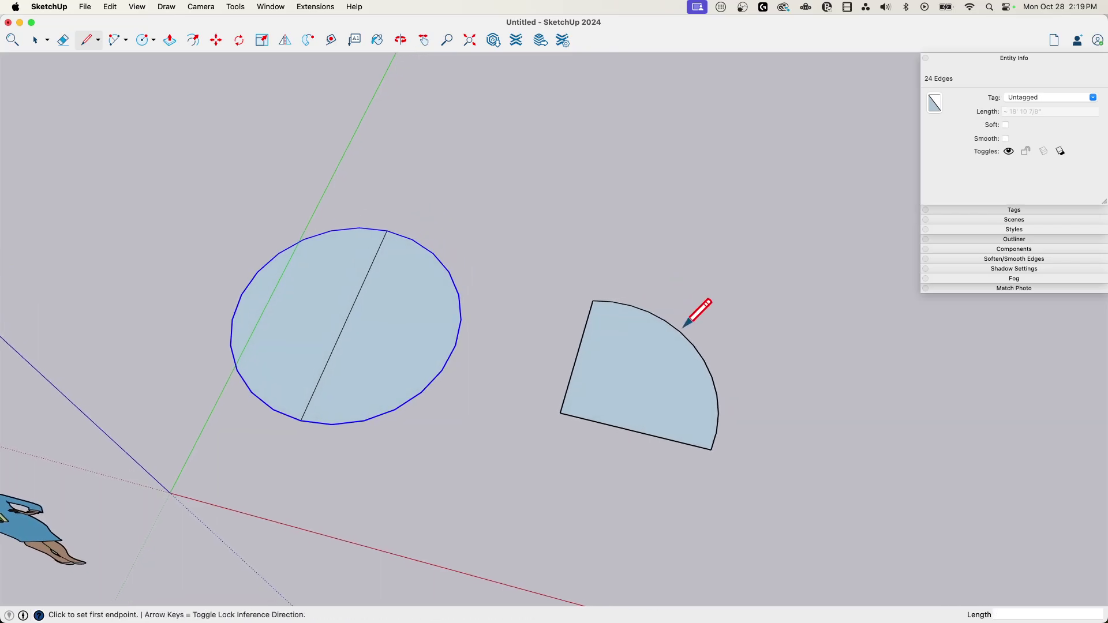
Draw a short line outward from a vertex near the middle of the quarter-circle shape's arc, and clear the selection
{"action": "left_click", "coordinate": [693, 345]}
{"action": "left_click", "coordinate": [760, 316]}
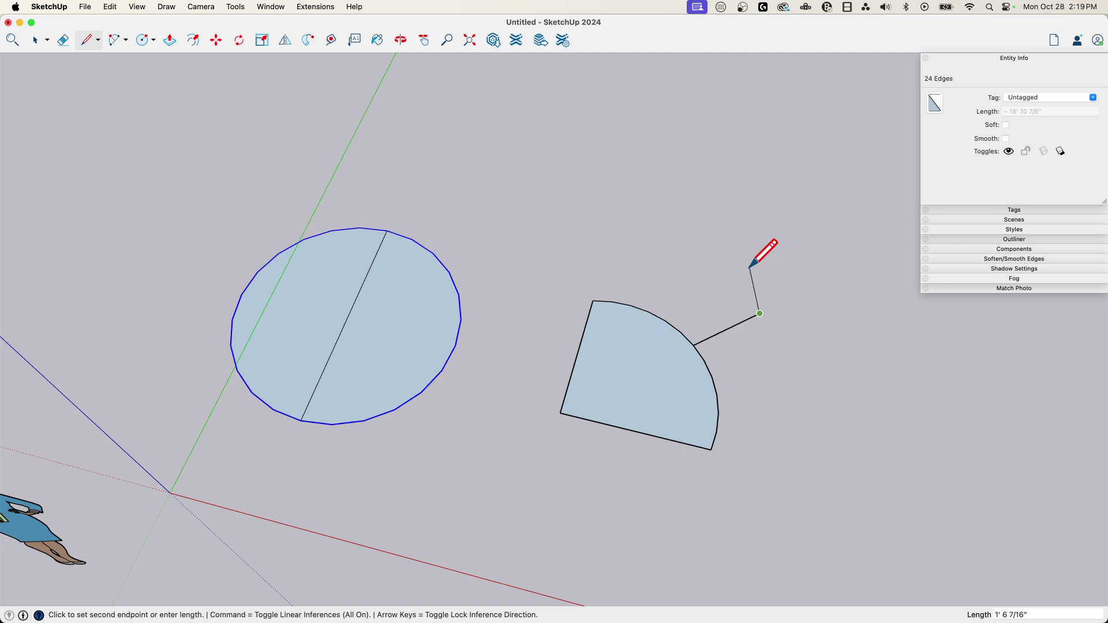
{"action": "key", "text": "space"}
{"action": "left_click", "coordinate": [484, 157]}
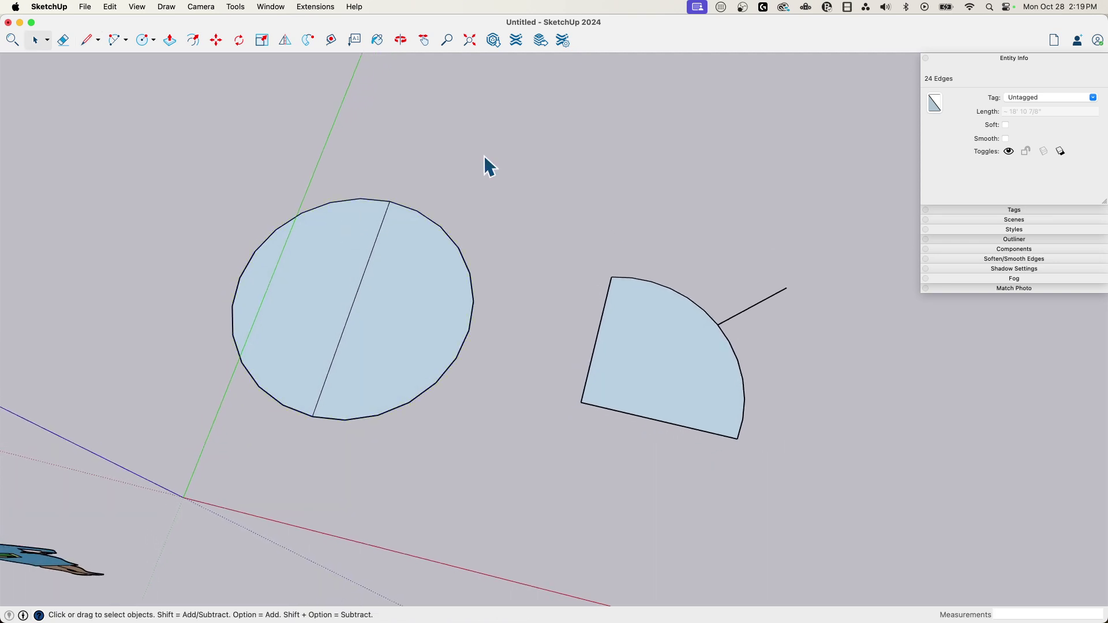
{"action": "middle_click_drag", "start_coordinate": [501, 216], "coordinate": [506, 229]}
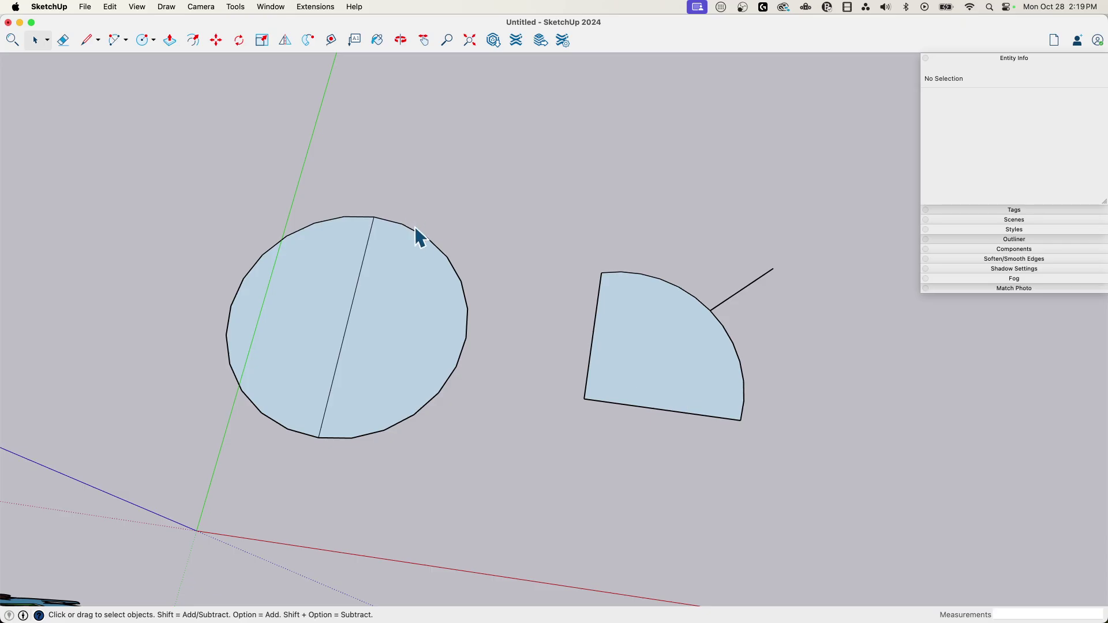
Set the number of segments of the split circle's left half arc to 20
{"action": "left_click", "coordinate": [379, 252]}
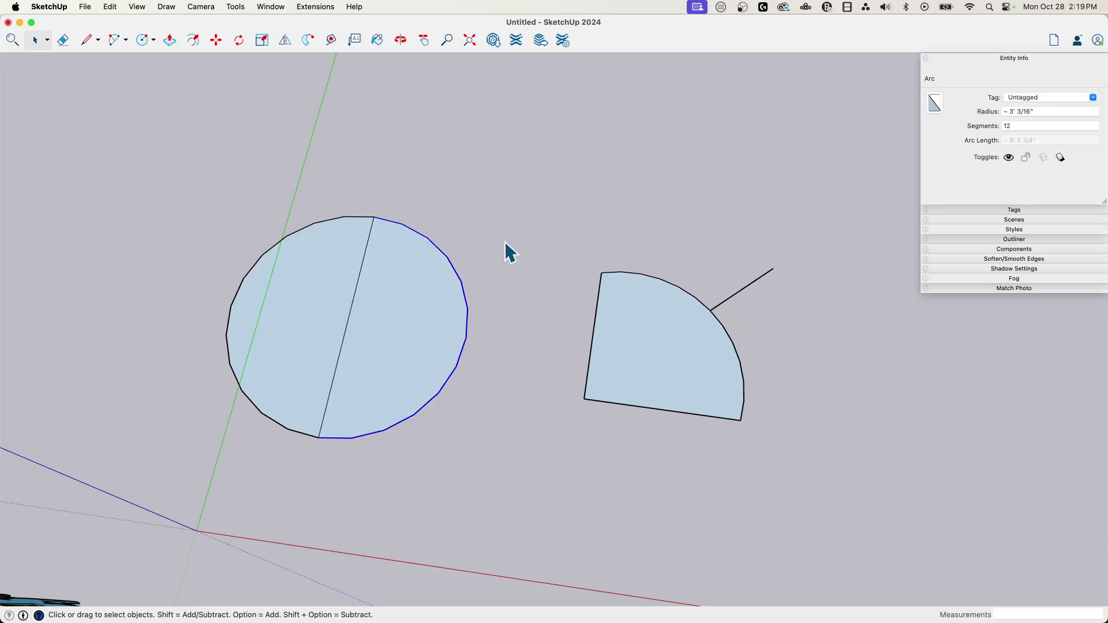
{"action": "left_click", "coordinate": [282, 240]}
{"action": "left_click", "coordinate": [1025, 125]}
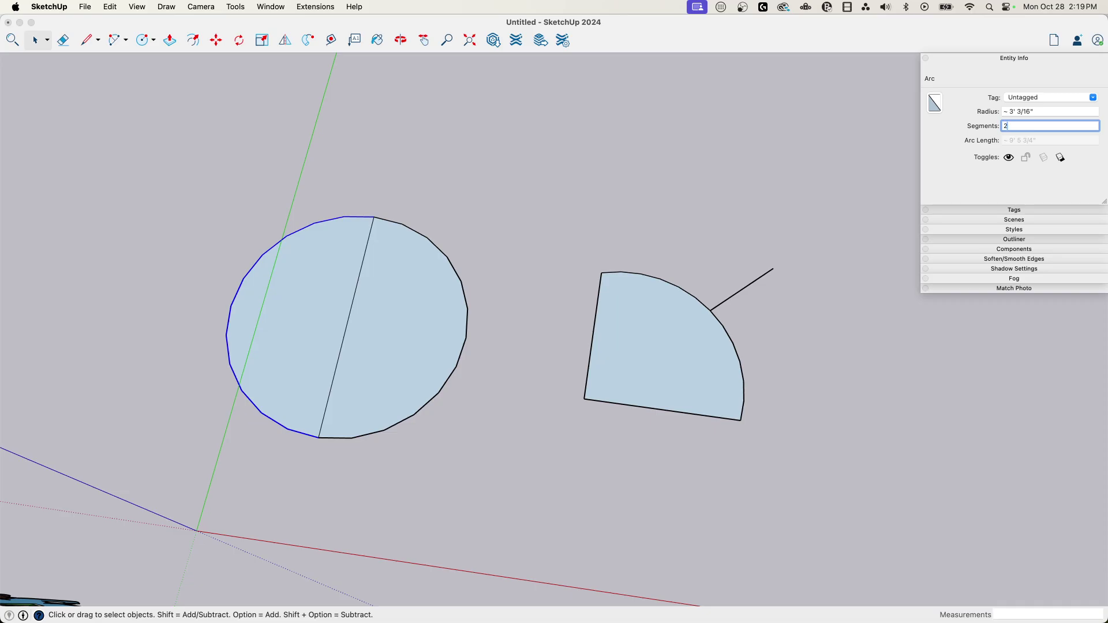
{"action": "type", "text": "20"}
{"action": "key", "text": "Return"}
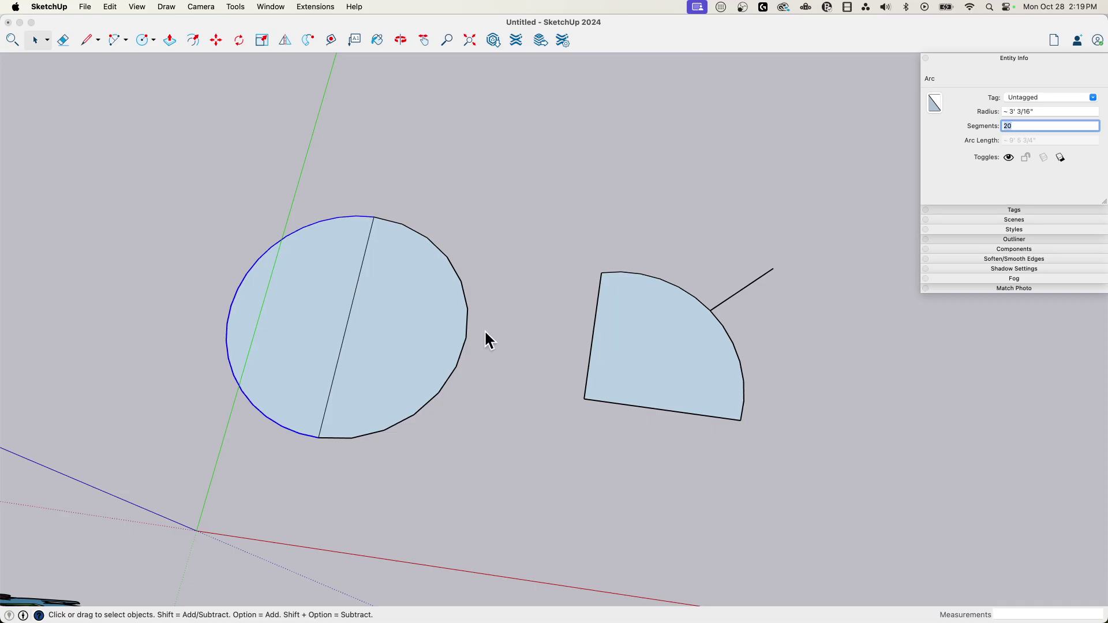
Set the number of segments of the split circle's right half arc to 6
{"action": "left_click", "coordinate": [469, 323]}
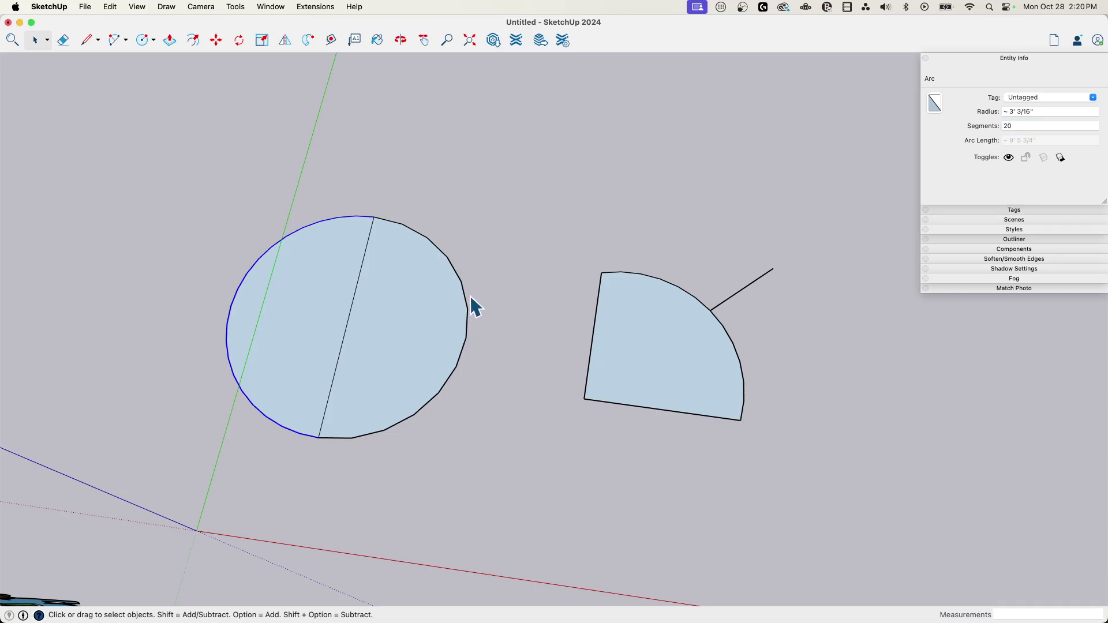
{"action": "left_click", "coordinate": [467, 301]}
{"action": "left_click", "coordinate": [1017, 126]}
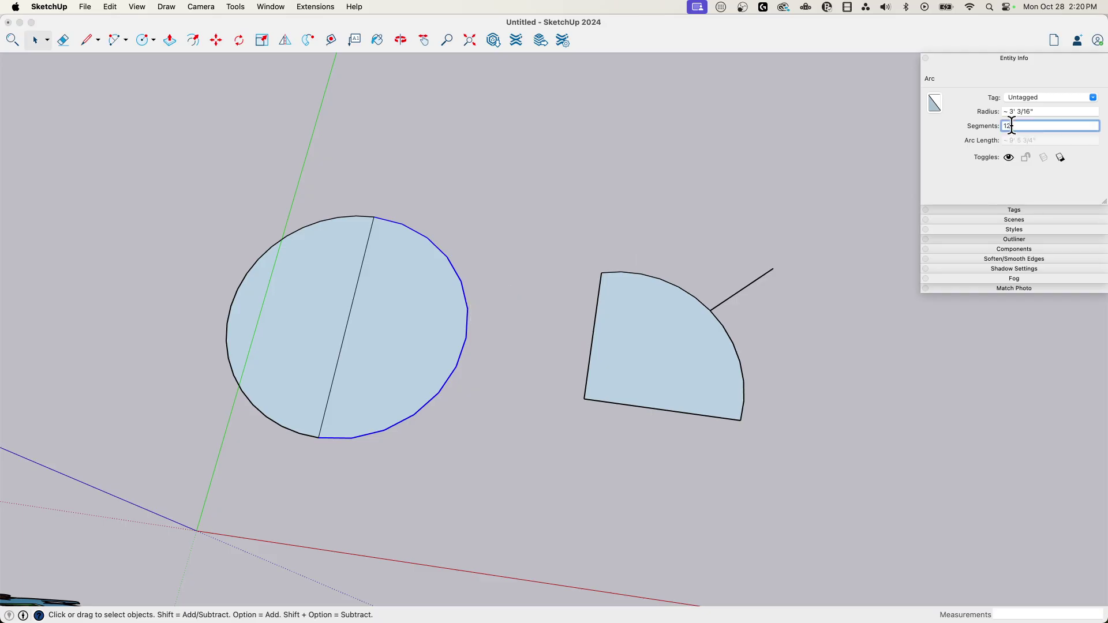
{"action": "type", "text": "6"}
{"action": "key", "text": "Return"}
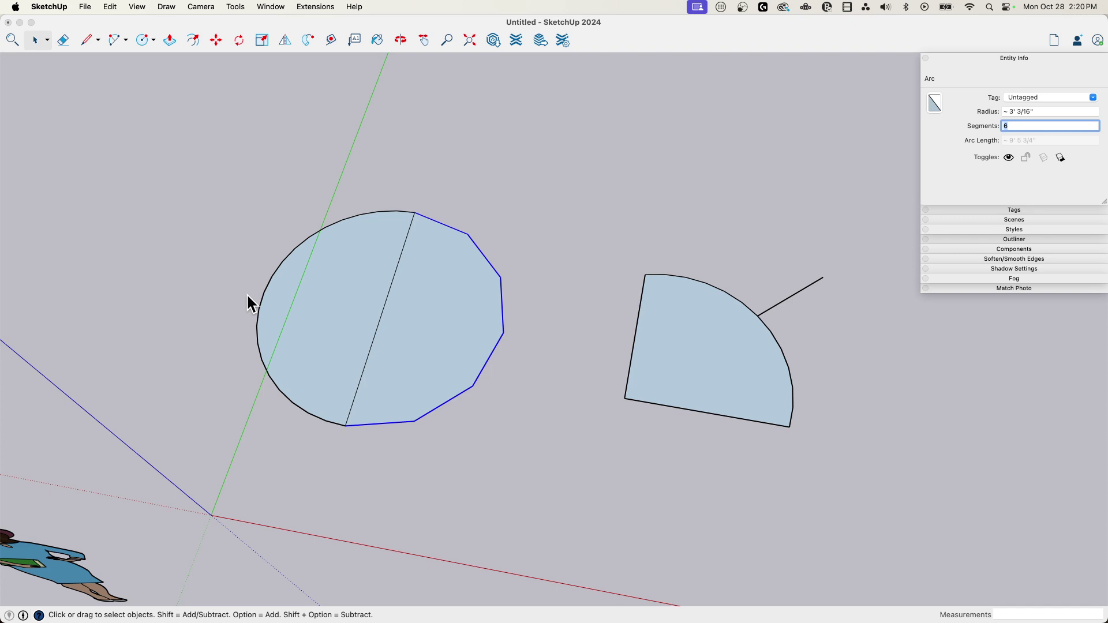
Set the upper portion of the quarter-circle shape's split arc to 10 segments
{"action": "middle_click_drag", "start_coordinate": [475, 213], "coordinate": [409, 214]}
{"action": "middle_click_drag", "start_coordinate": [490, 288], "coordinate": [413, 253]}
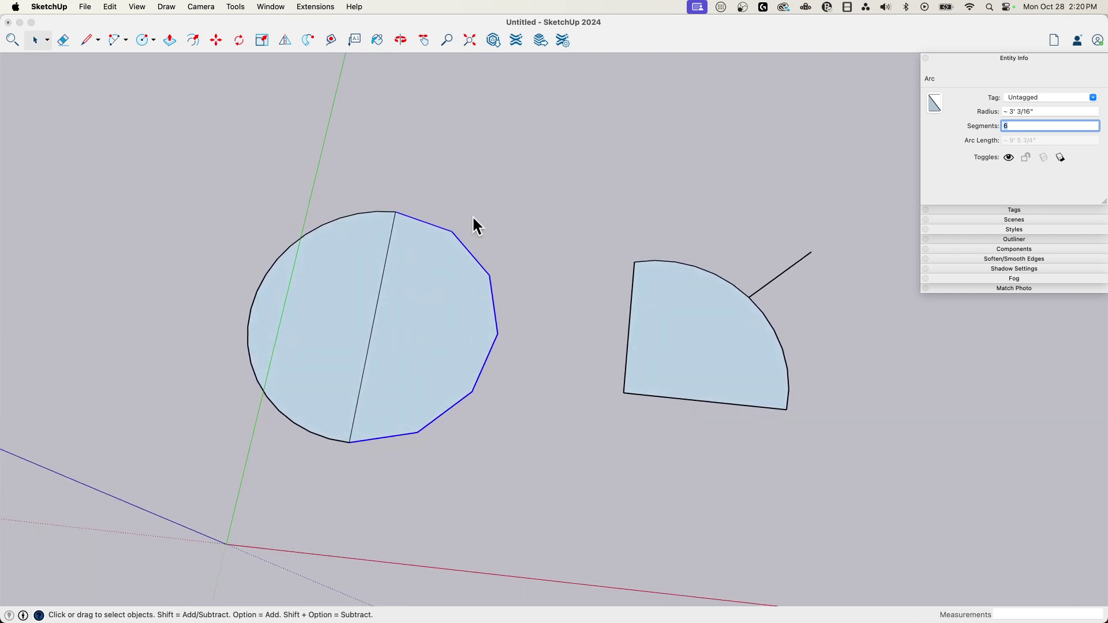
{"action": "middle_click_drag", "start_coordinate": [473, 218], "coordinate": [695, 317]}
{"action": "left_click", "coordinate": [691, 305]}
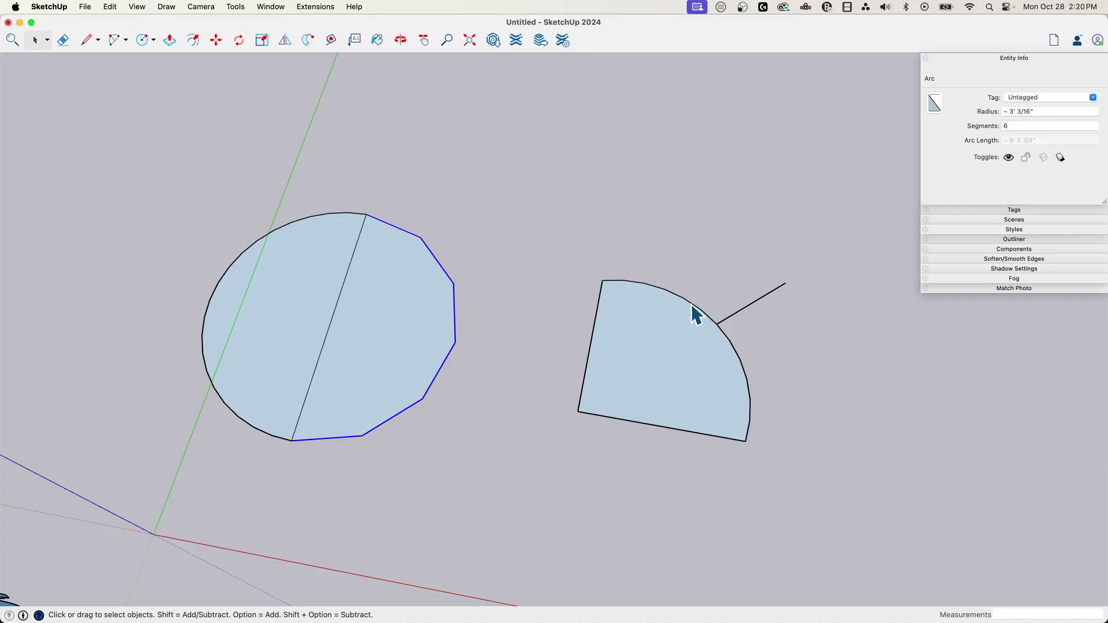
{"action": "left_click", "coordinate": [695, 312]}
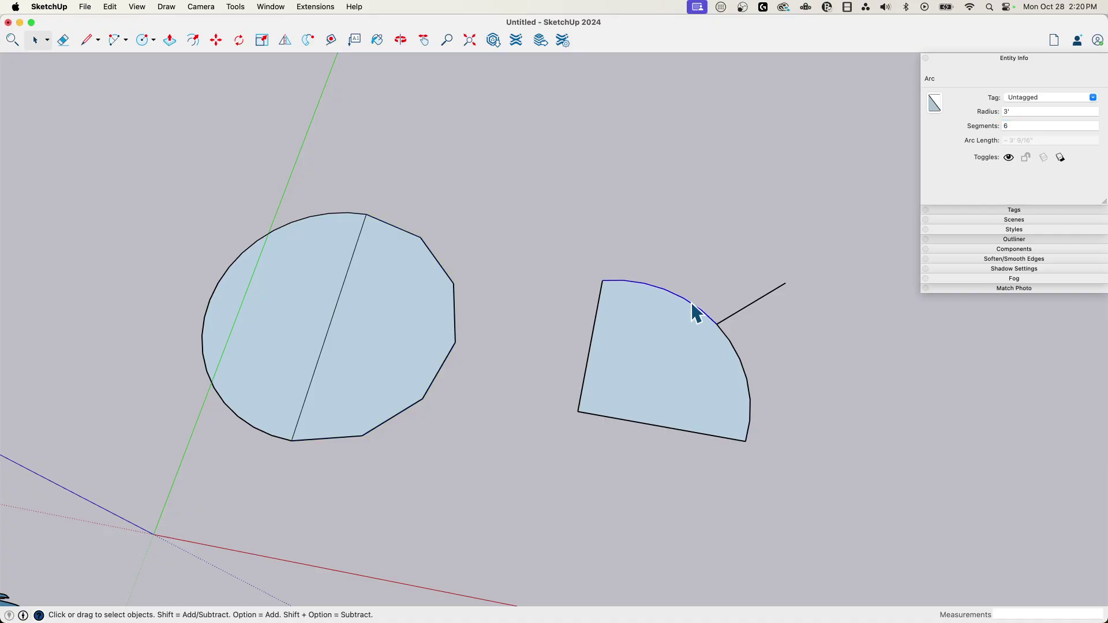
{"action": "left_click", "coordinate": [1014, 126]}
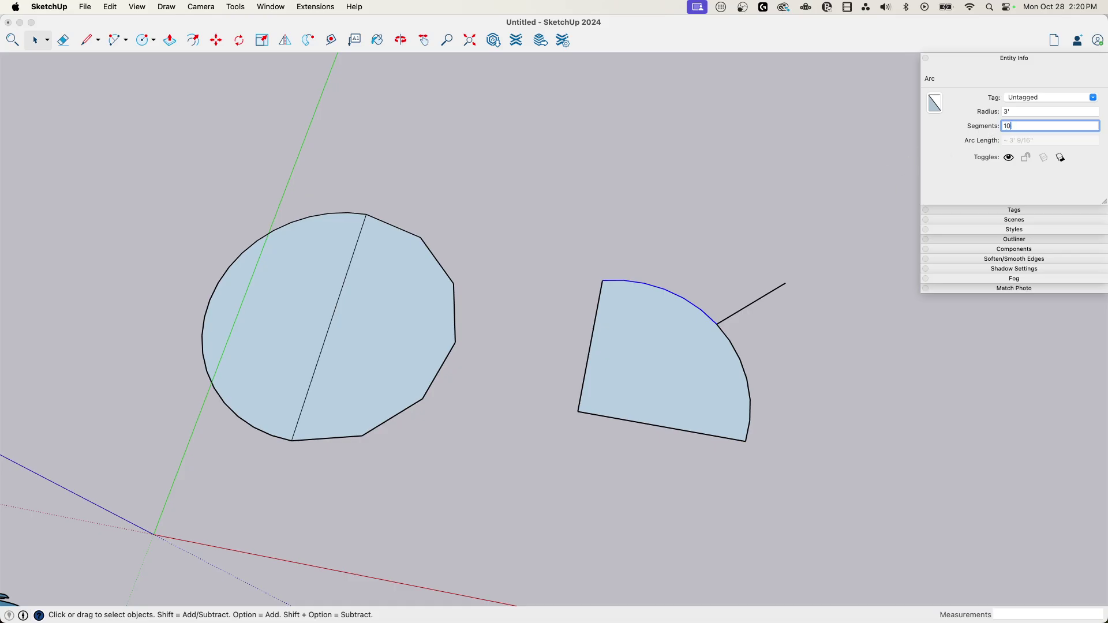
Set the lower portion of the quarter-circle shape's split arc to 3 segments
{"action": "left_click", "coordinate": [733, 349]}
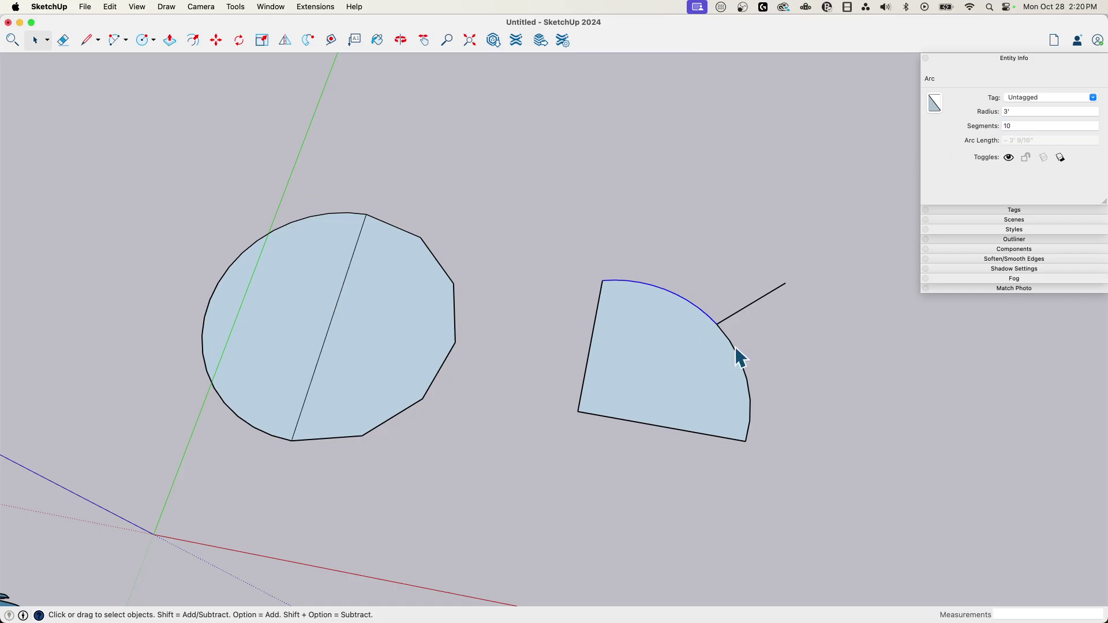
{"action": "left_click", "coordinate": [1023, 125]}
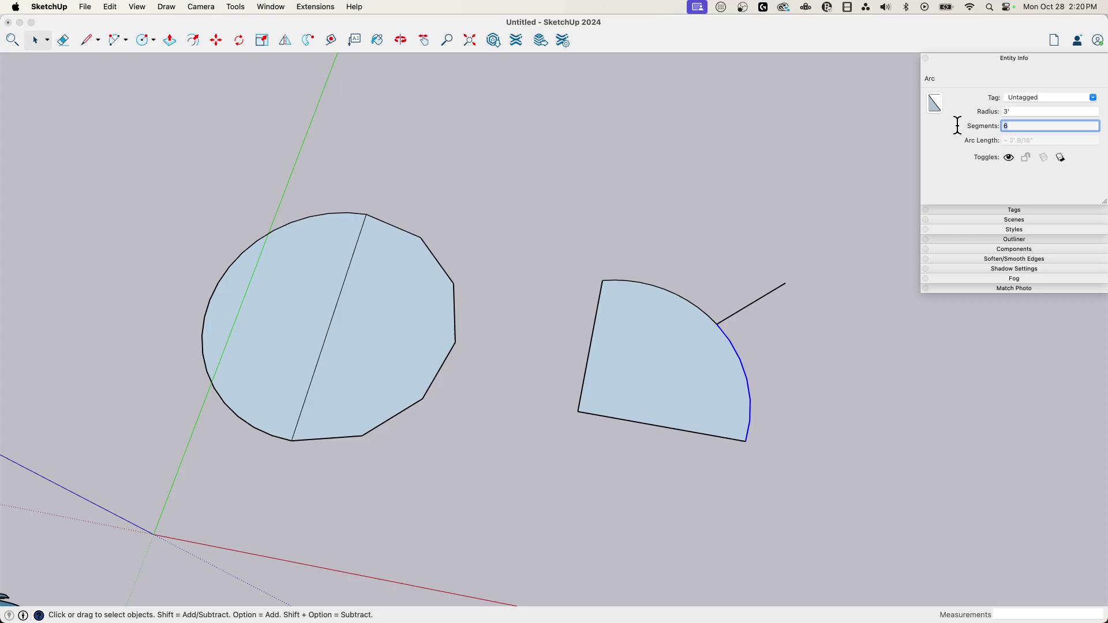
{"action": "type", "text": "3"}
{"action": "key", "text": "Return"}
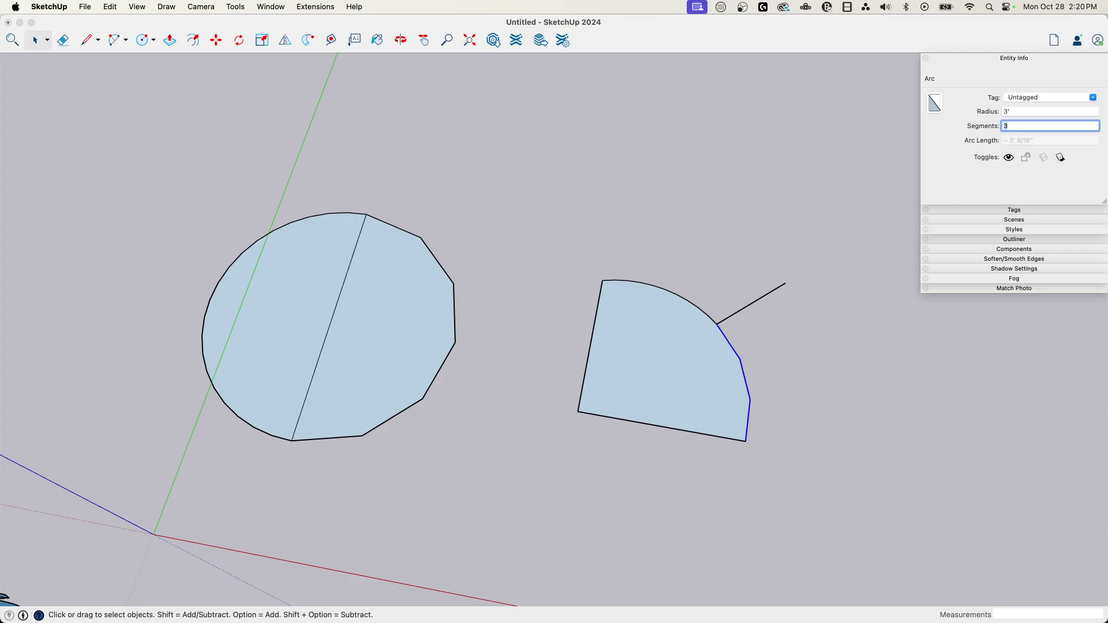
Erase the dividing line across the circle and the short line attached to the quarter-circle shape's arc
{"action": "scroll", "coordinate": [539, 340], "scroll_direction": "up", "scroll_amount": 2}
{"action": "left_click", "coordinate": [516, 287]}
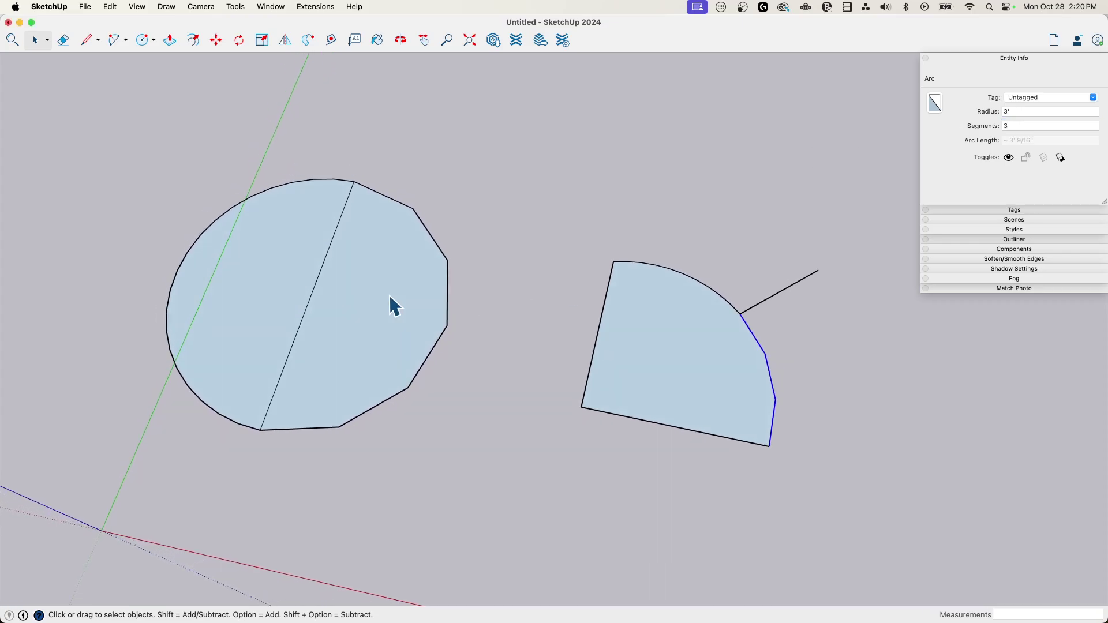
{"action": "middle_click_drag", "start_coordinate": [600, 270], "coordinate": [597, 265]}
{"action": "key", "text": "e"}
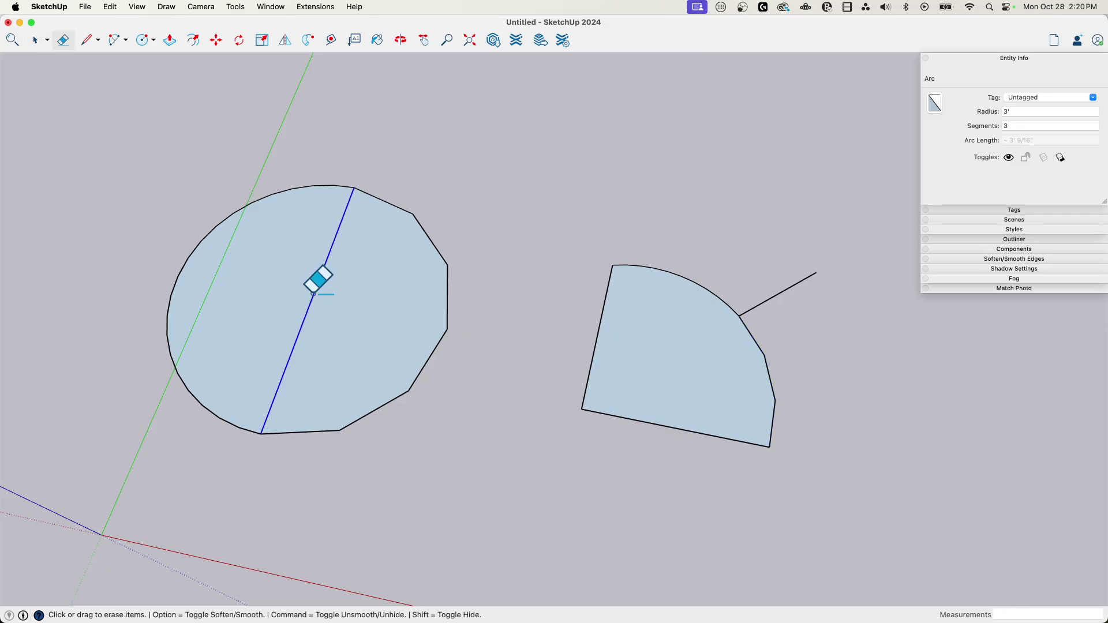
{"action": "left_click", "coordinate": [314, 300]}
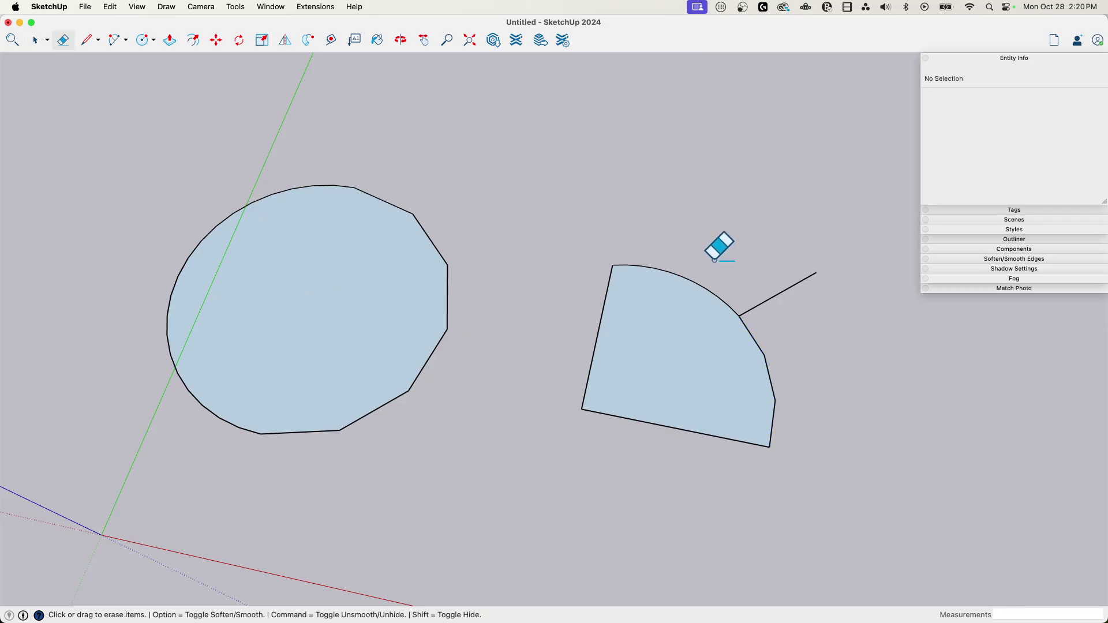
{"action": "left_click", "coordinate": [779, 293]}
{"action": "key", "text": "space"}
Set the rejoined circle's number of segments to 24
{"action": "left_click", "coordinate": [416, 221]}
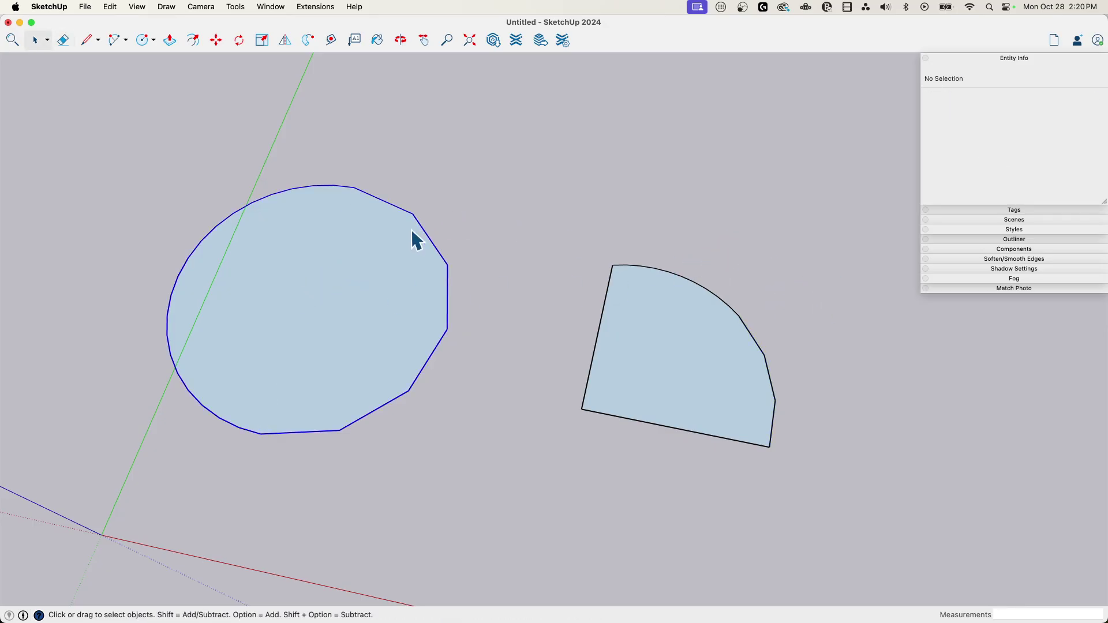
{"action": "scroll", "coordinate": [287, 277], "scroll_direction": "up", "scroll_amount": 2}
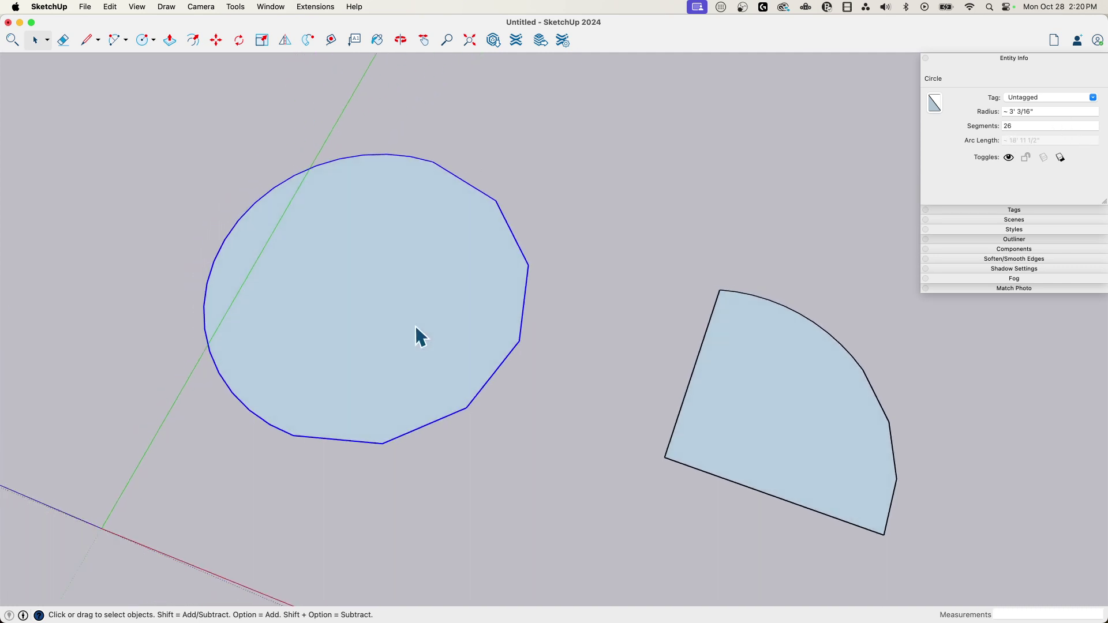
{"action": "left_click", "coordinate": [1010, 125]}
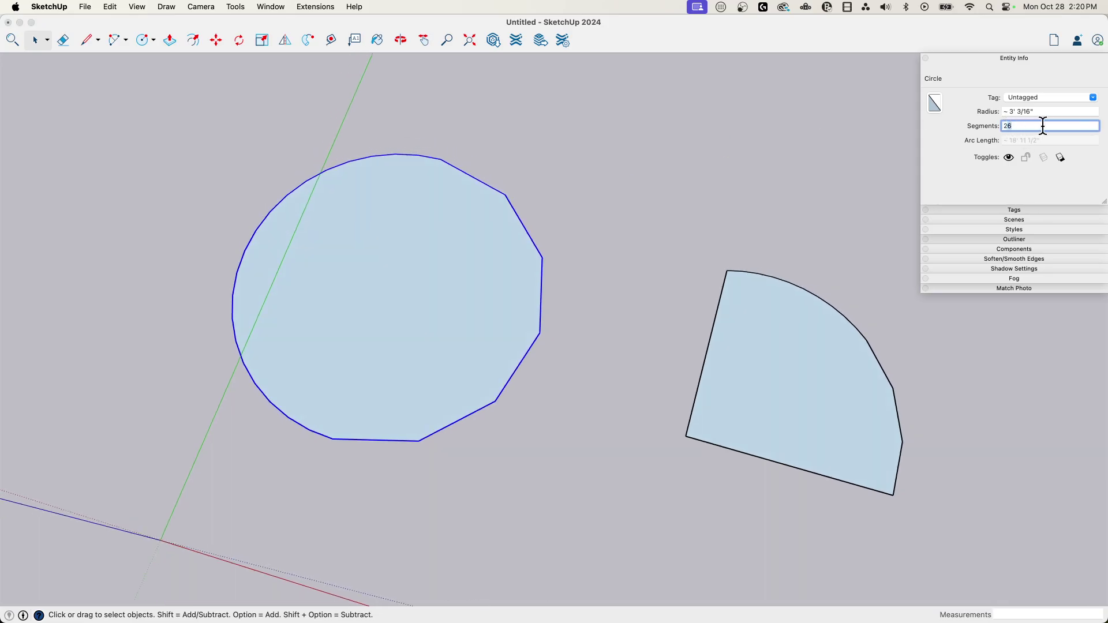
{"action": "key", "text": "Return"}
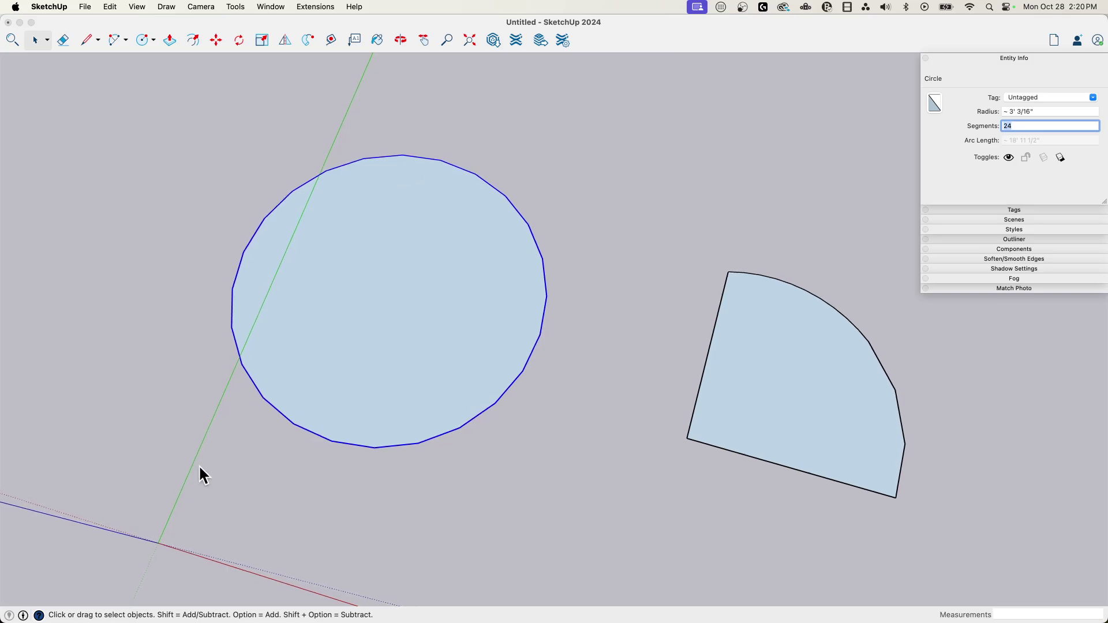
Set the quarter-circle shape's rejoined arc to 12 segments
{"action": "scroll", "coordinate": [514, 240], "scroll_direction": "right", "scroll_amount": 10, "text": "shift"}
{"action": "left_click", "coordinate": [676, 298]}
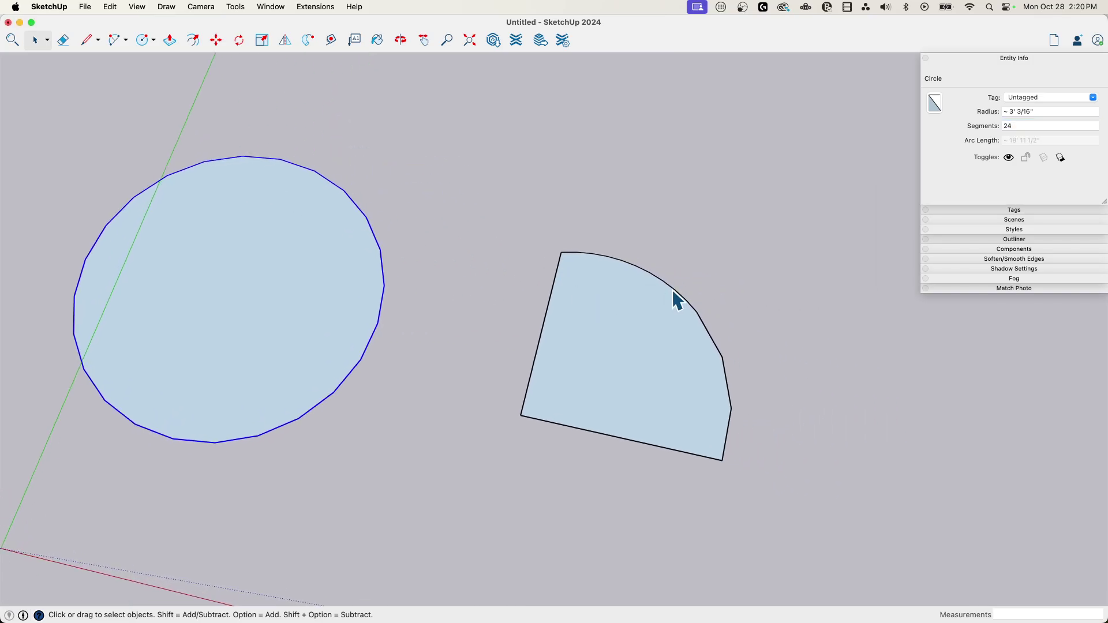
{"action": "left_click", "coordinate": [691, 315]}
{"action": "left_click", "coordinate": [1015, 126]}
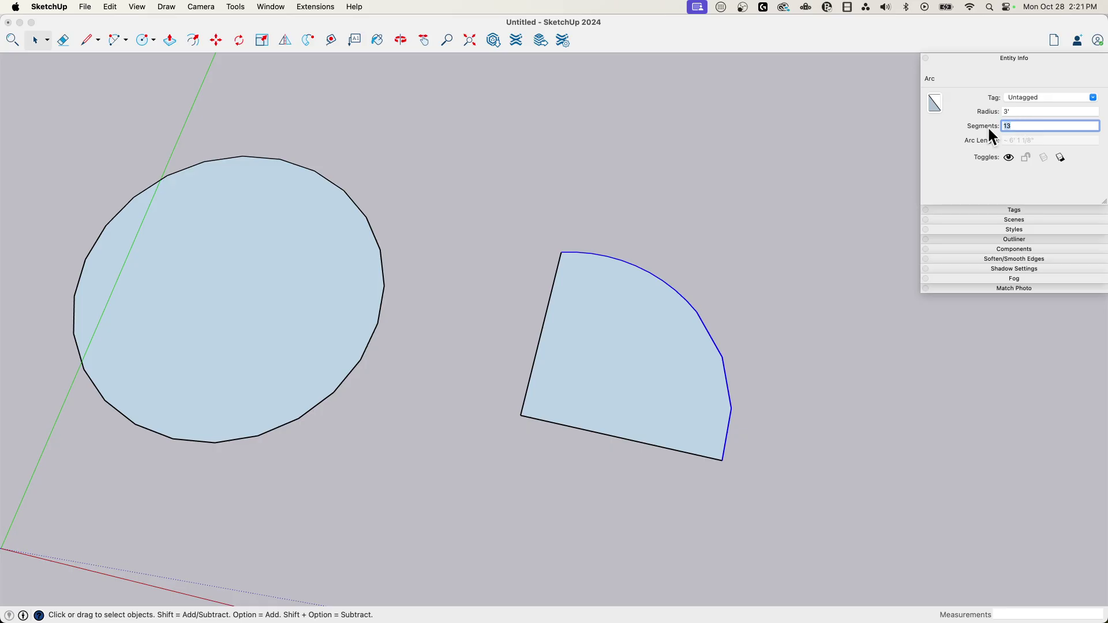
{"action": "type", "text": "12"}
{"action": "key", "text": "Return"}
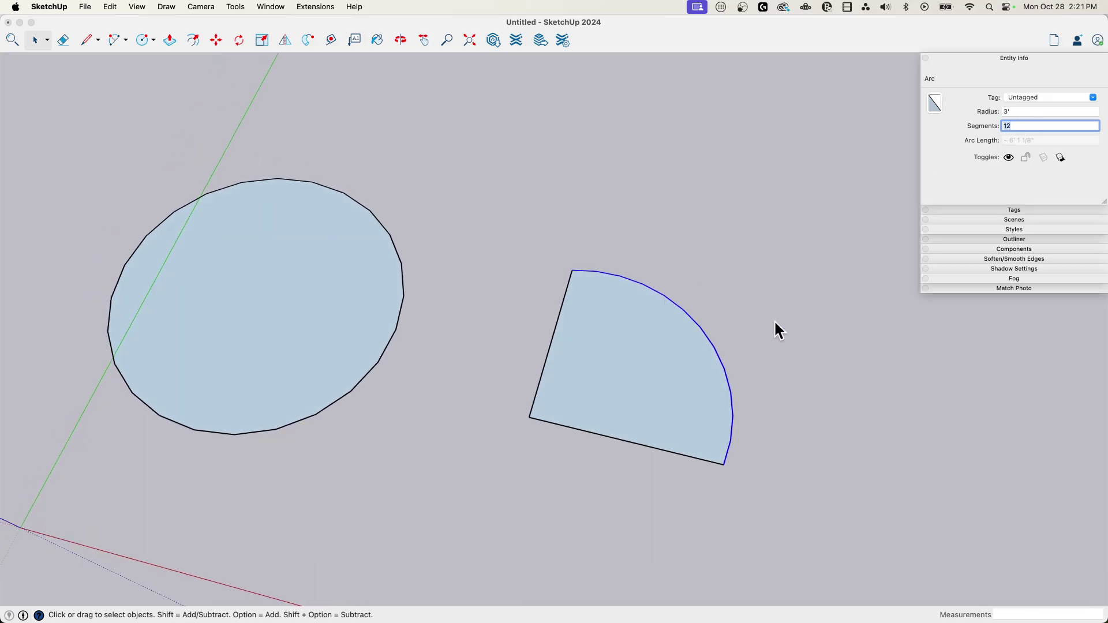
{"action": "middle_click_drag", "start_coordinate": [641, 279], "coordinate": [386, 168]}
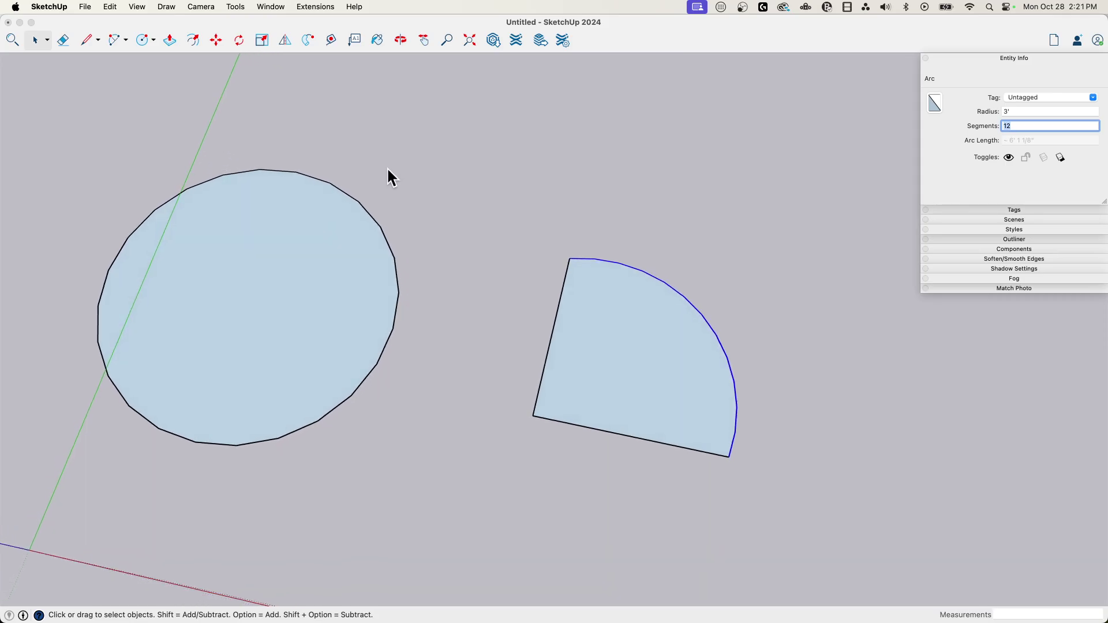
{"action": "middle_click_drag", "start_coordinate": [613, 265], "coordinate": [337, 225]}
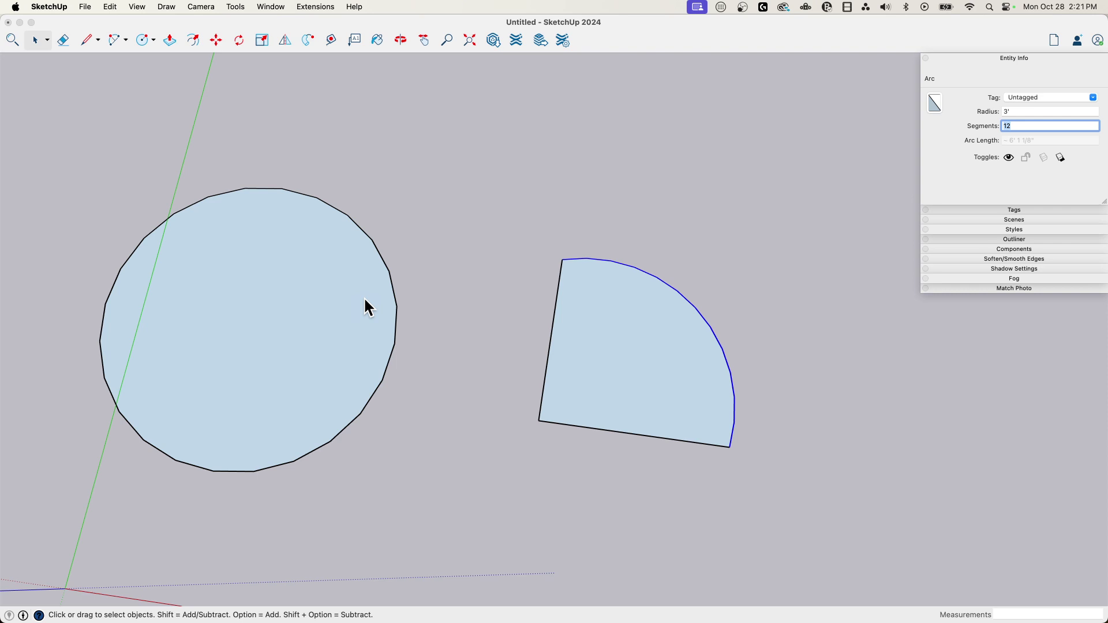
Draw a line across the circle through its center and a short line about 11 inches long outward from the quarter-circle shape's arc
{"action": "key", "text": "BackSpace"}
{"action": "key", "text": "Return"}
{"action": "left_click", "coordinate": [544, 245]}
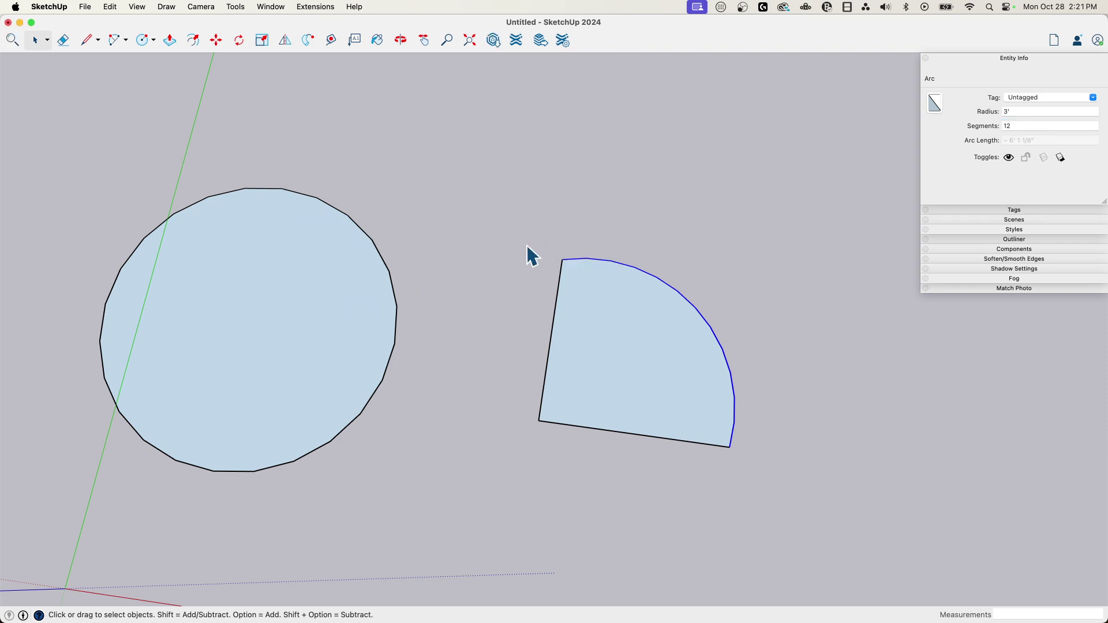
{"action": "left_click", "coordinate": [514, 246]}
{"action": "key", "text": "l"}
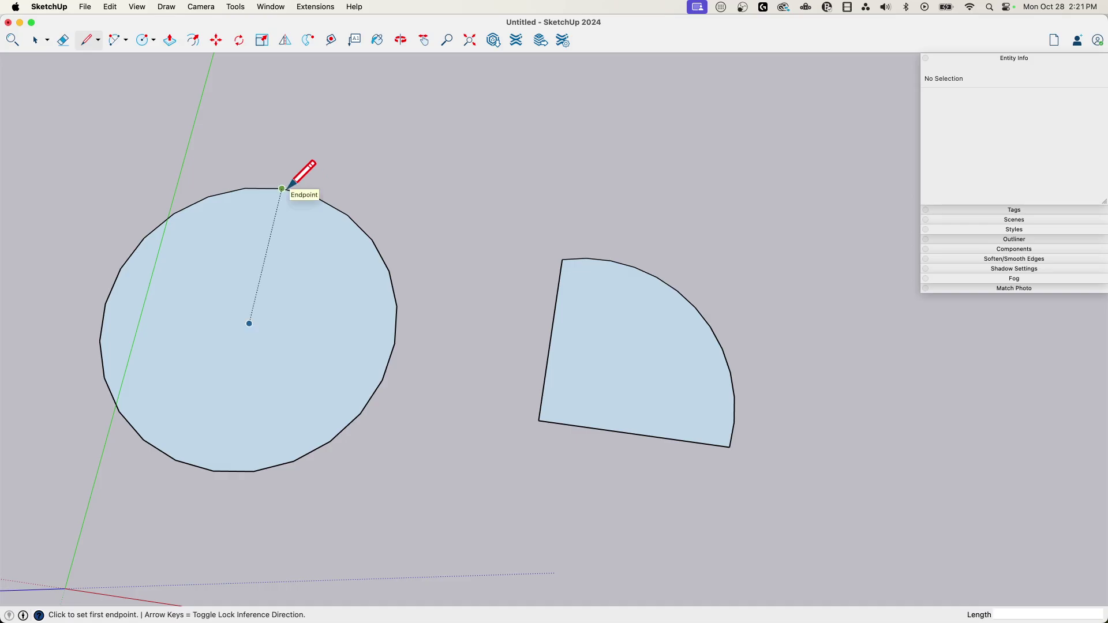
{"action": "left_click", "coordinate": [281, 189]}
{"action": "left_click", "coordinate": [214, 471]}
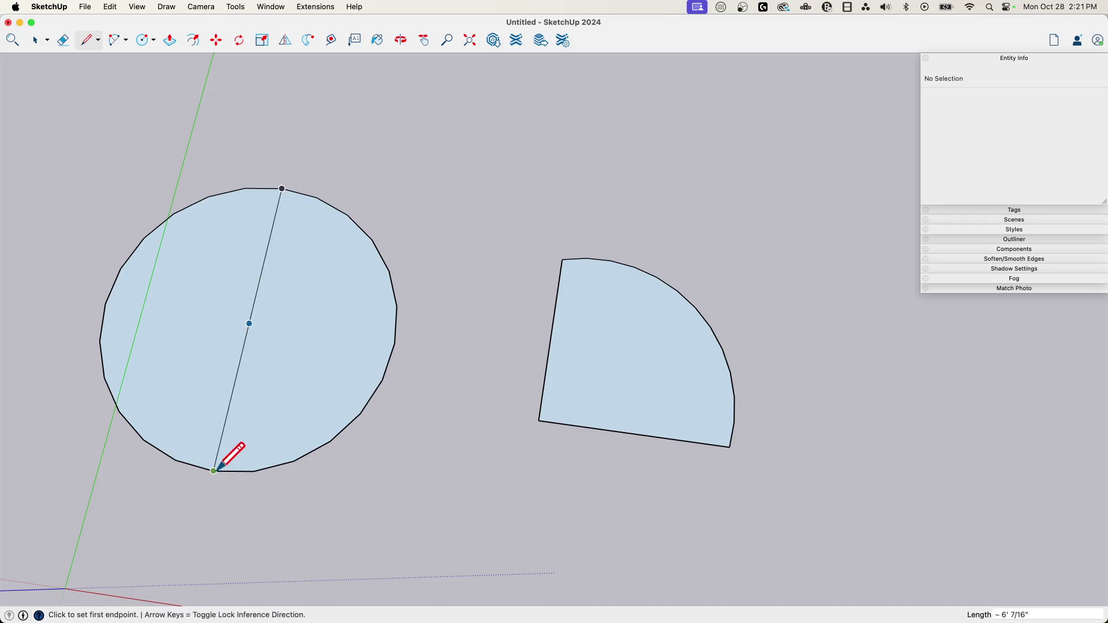
{"action": "left_click", "coordinate": [695, 307]}
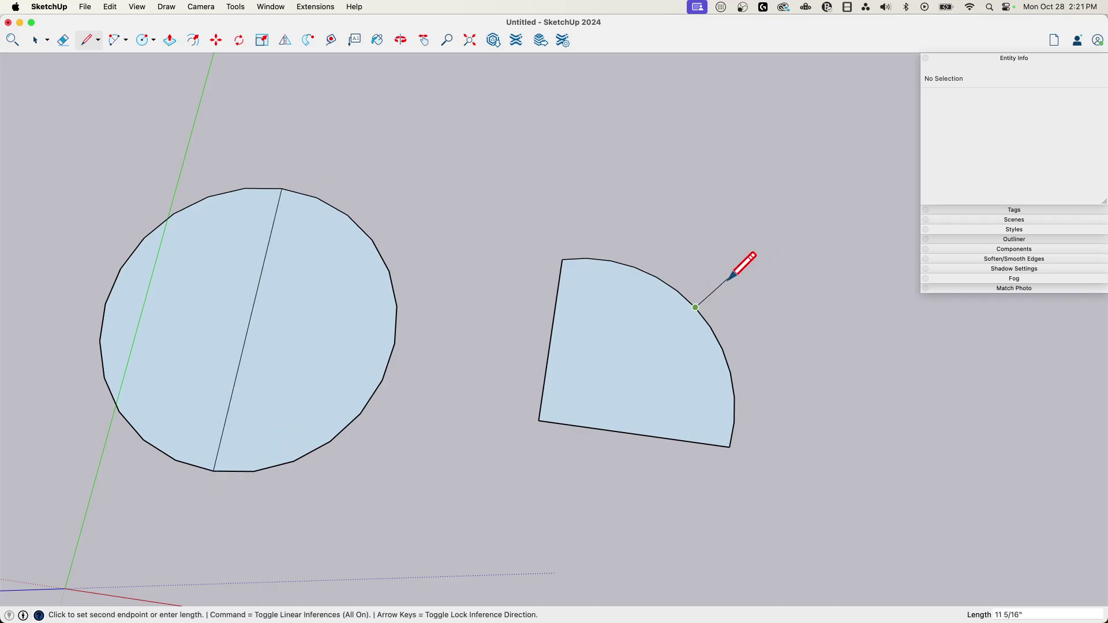
{"action": "key", "text": "space"}
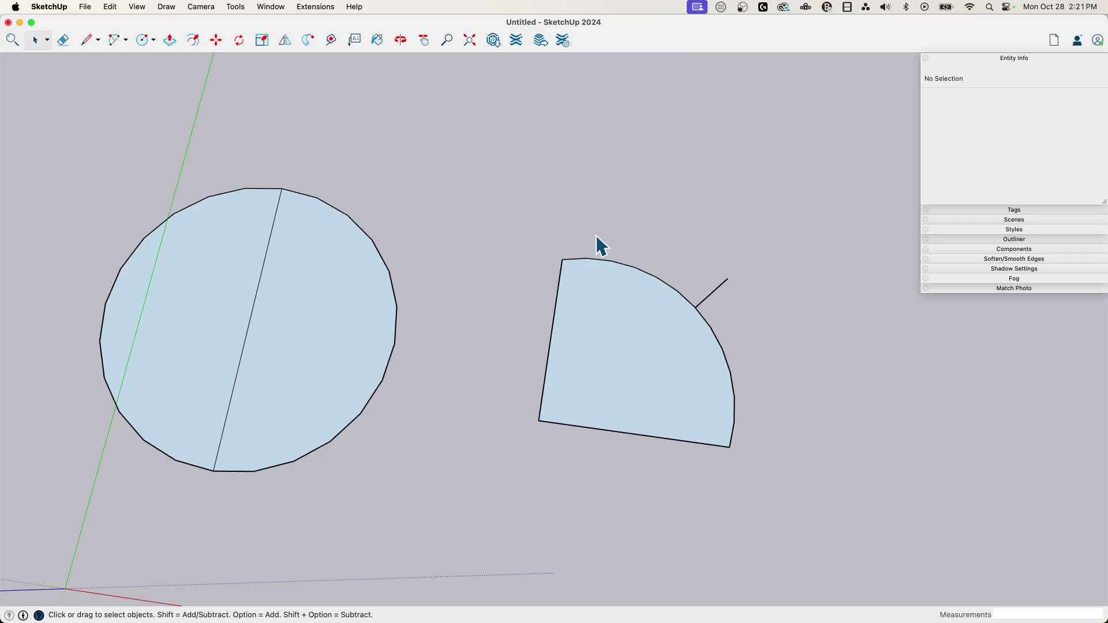
Set the radius of the upper portion of the quarter-circle shape's split arc to 40 inches
{"action": "left_click", "coordinate": [639, 275]}
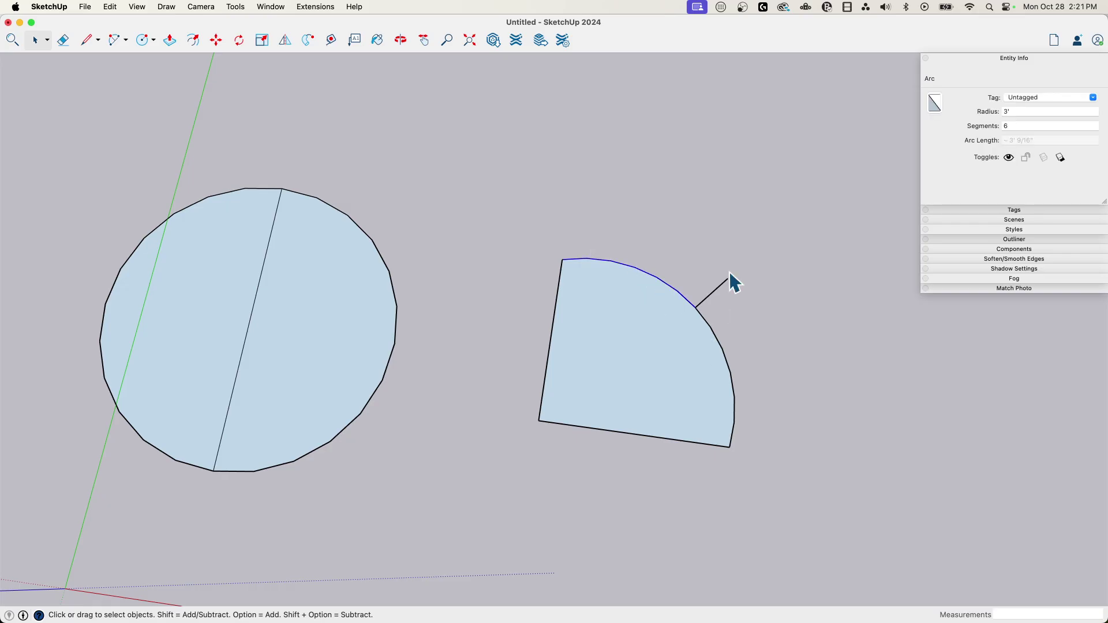
{"action": "left_click", "coordinate": [1018, 112]}
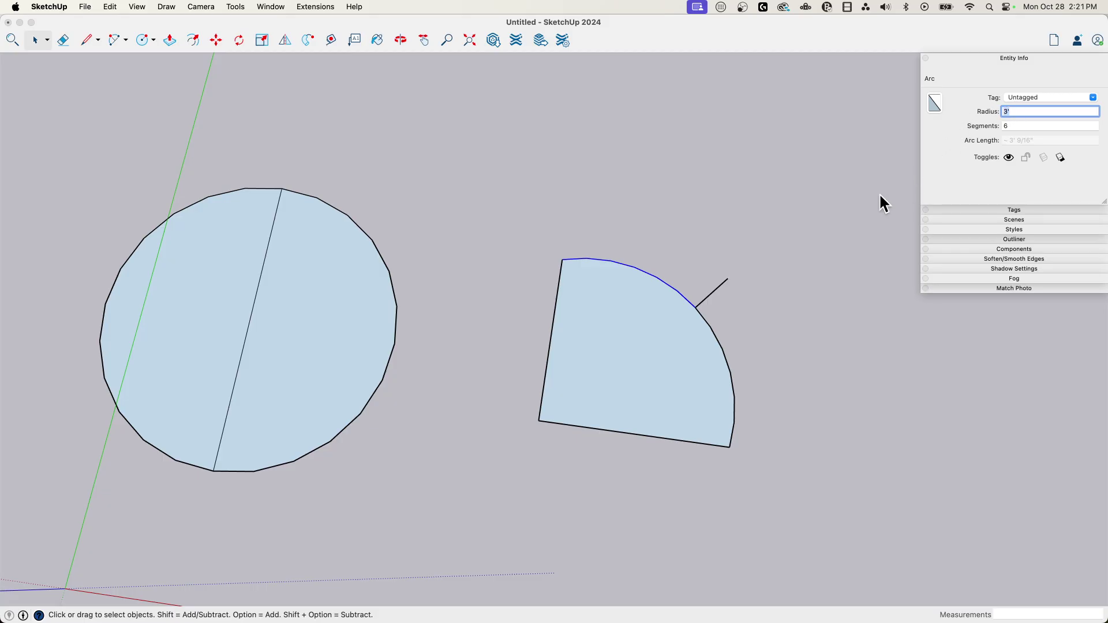
{"action": "type", "text": "40"}
{"action": "key", "text": "Return"}
Try a 1' radius on the lower portion of the quarter-circle shape's split arc and undo it
{"action": "left_click", "coordinate": [732, 372]}
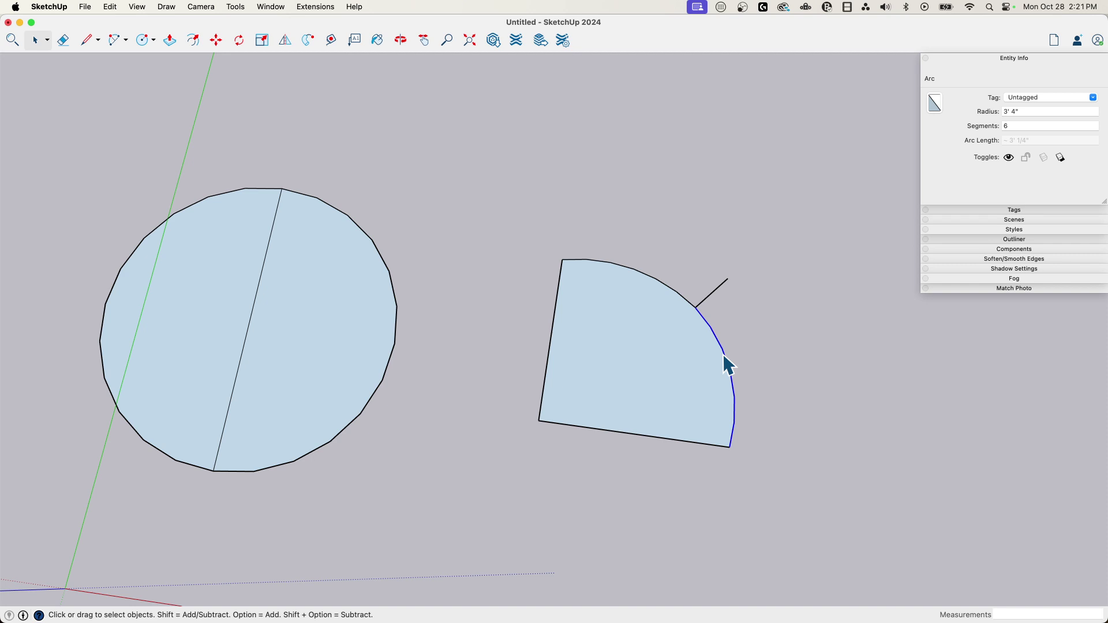
{"action": "left_click", "coordinate": [1013, 116]}
{"action": "type", "text": "1"}
{"action": "type", "text": "'"}
{"action": "key", "text": "Return"}
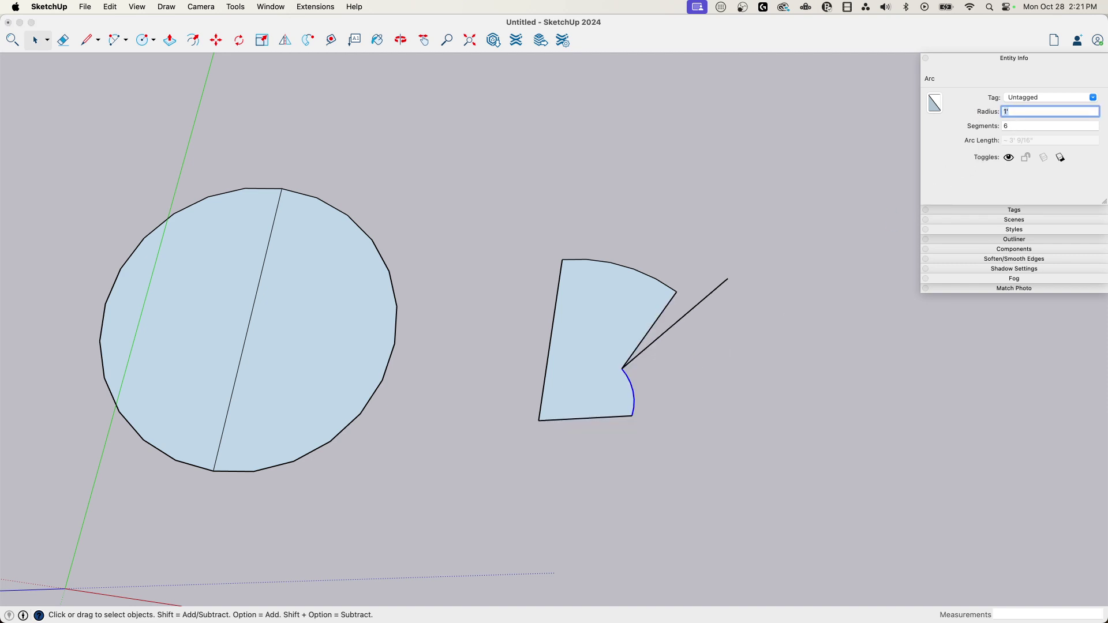
{"action": "middle_click_drag", "start_coordinate": [695, 345], "coordinate": [686, 345]}
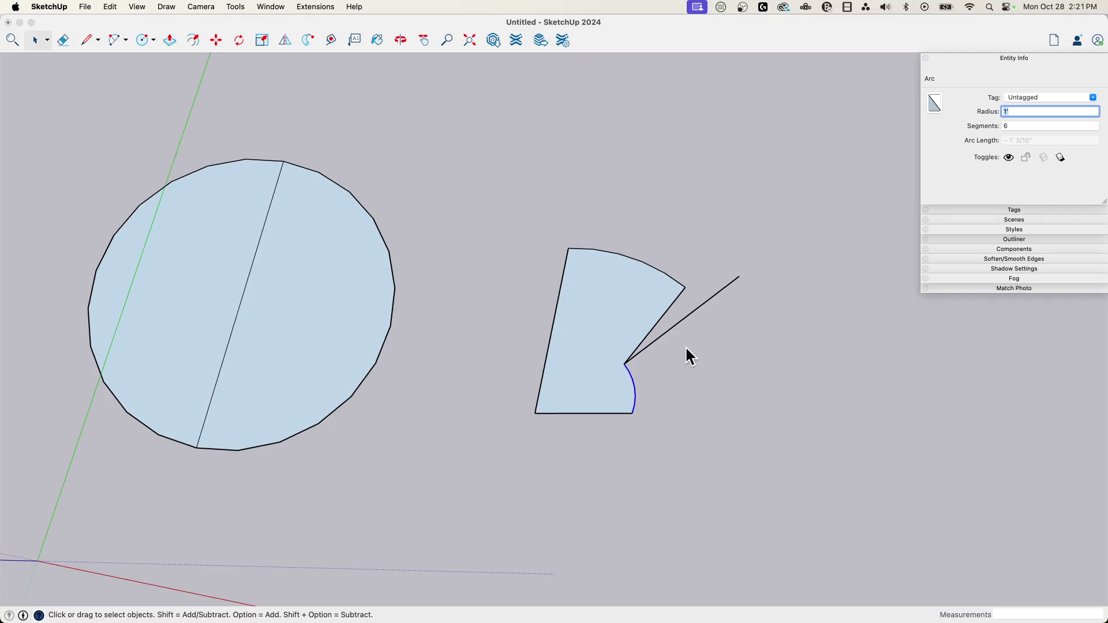
{"action": "key", "text": "super+z"}
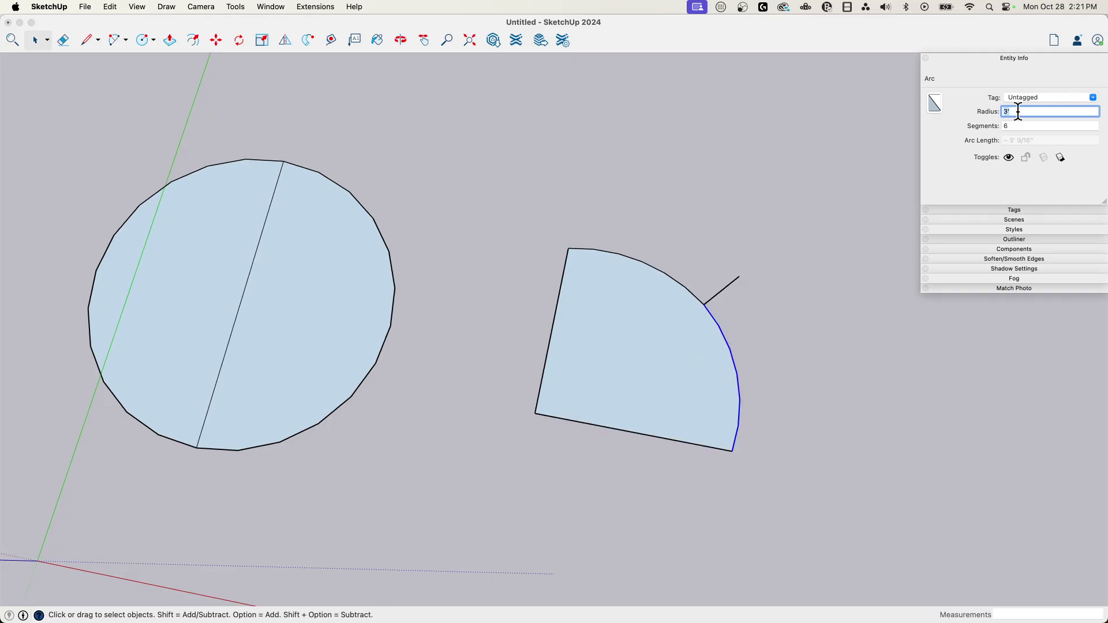
Set the radius of the lower portion of the quarter-circle shape's split arc to 24 inches
{"action": "type", "text": "24"}
{"action": "key", "text": "Return"}
{"action": "middle_click_drag", "start_coordinate": [767, 294], "coordinate": [671, 265]}
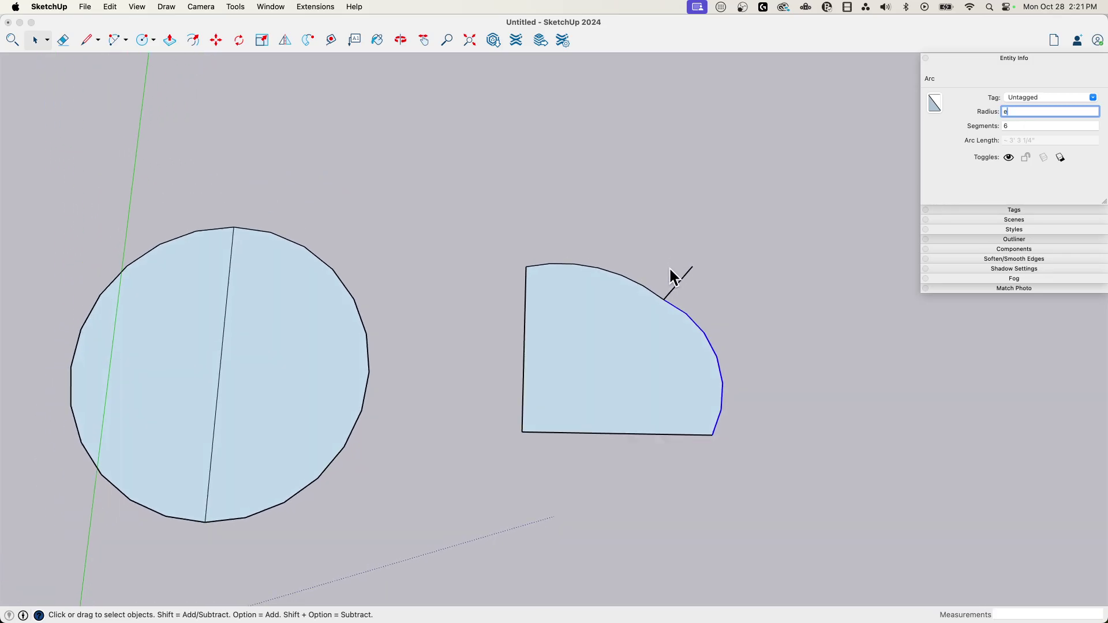
Erase the short line attached to the quarter-circle shape's arc and select the arc's upper portion to check whether the two portions rejoin
{"action": "key", "text": "e"}
{"action": "left_click", "coordinate": [678, 282]}
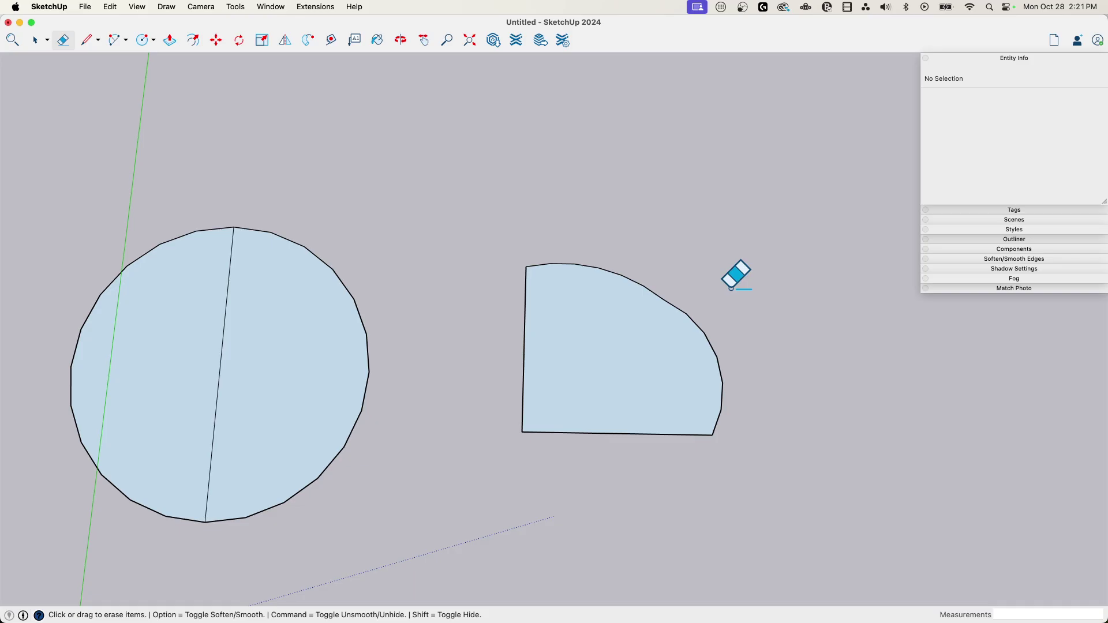
{"action": "key", "text": "space"}
{"action": "left_click", "coordinate": [601, 270]}
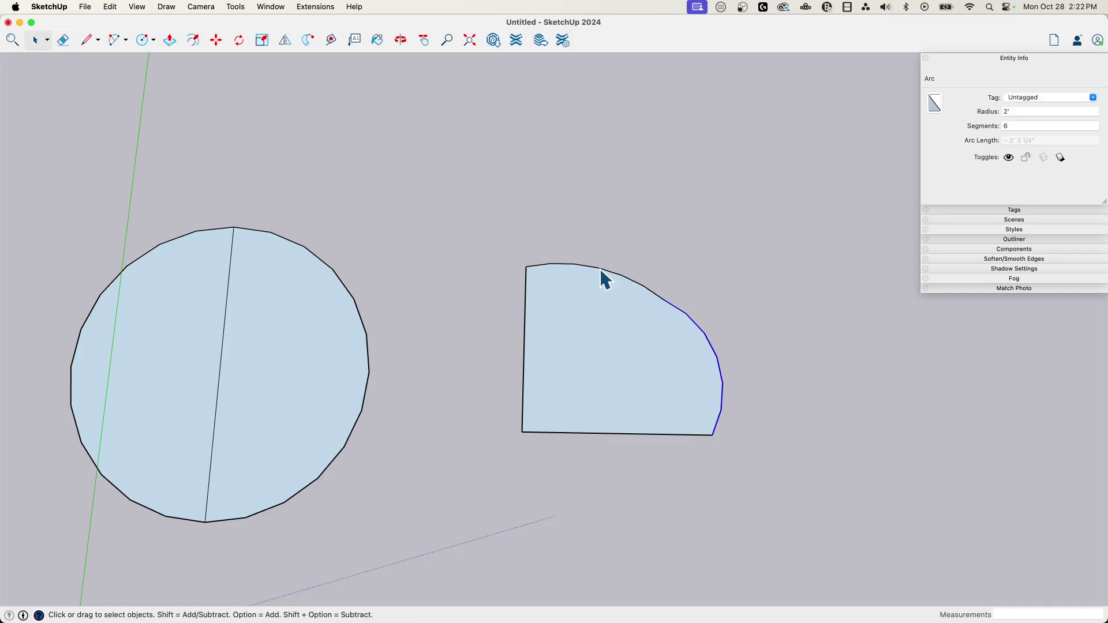
{"action": "left_click", "coordinate": [600, 269]}
{"action": "scroll", "coordinate": [482, 295], "scroll_direction": "left", "scroll_amount": 5}
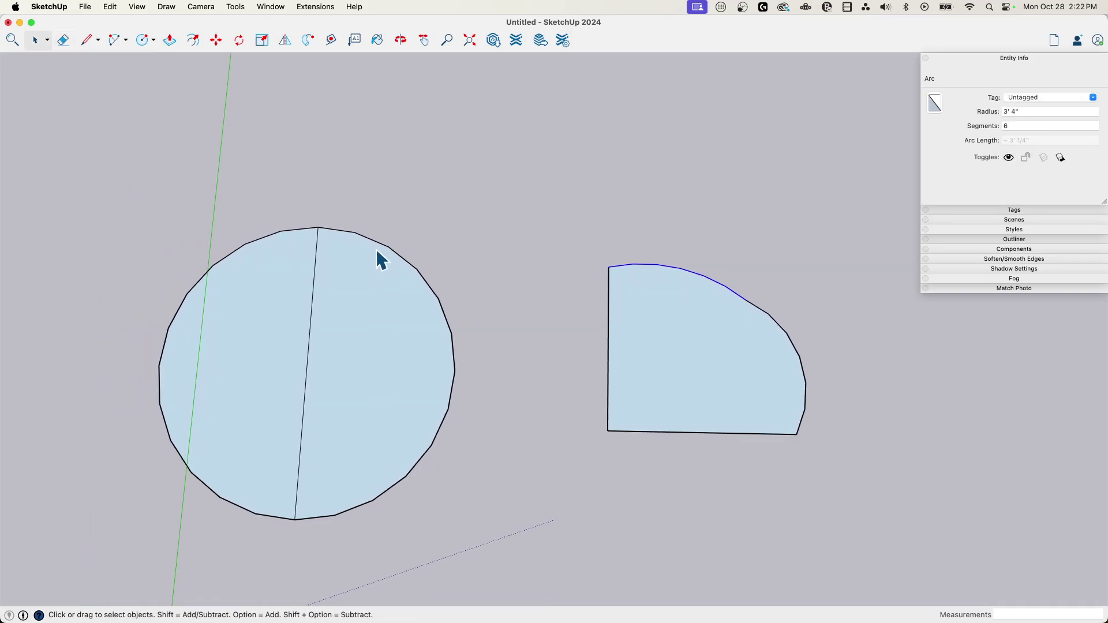
Set the radius of the divided circle's right half to 3'
{"action": "left_click", "coordinate": [371, 240]}
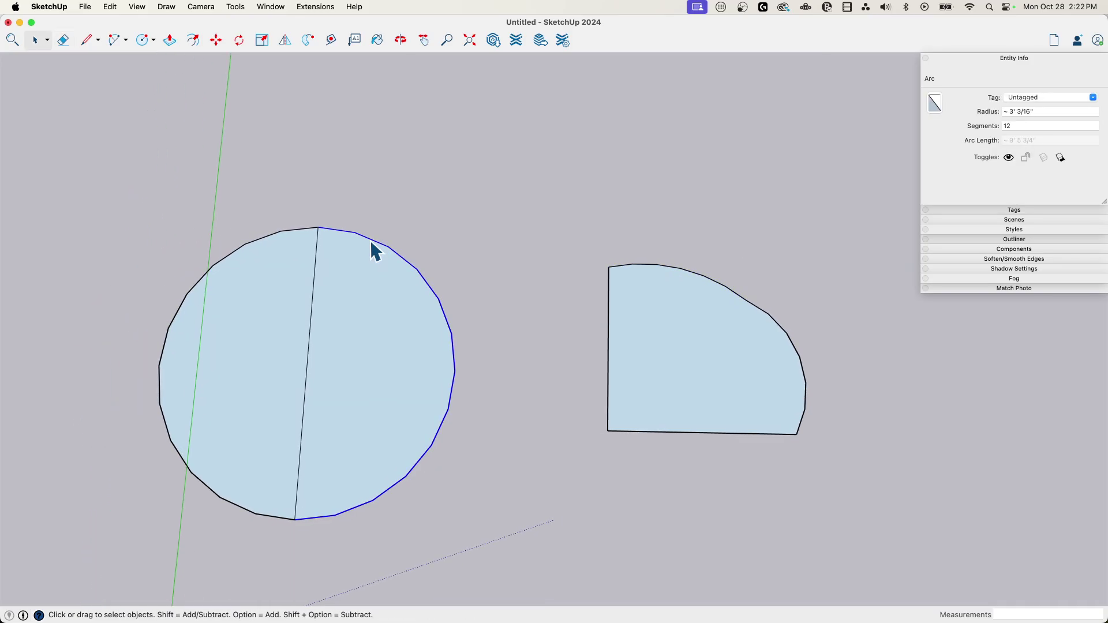
{"action": "left_click", "coordinate": [1020, 113]}
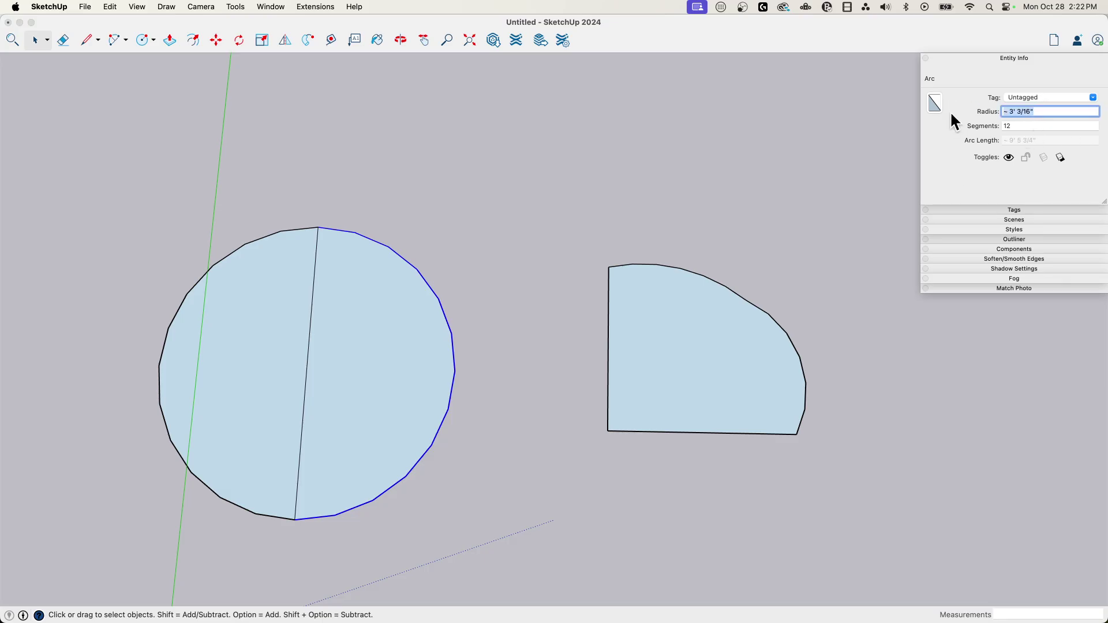
{"action": "type", "text": "3'"}
{"action": "key", "text": "Return"}
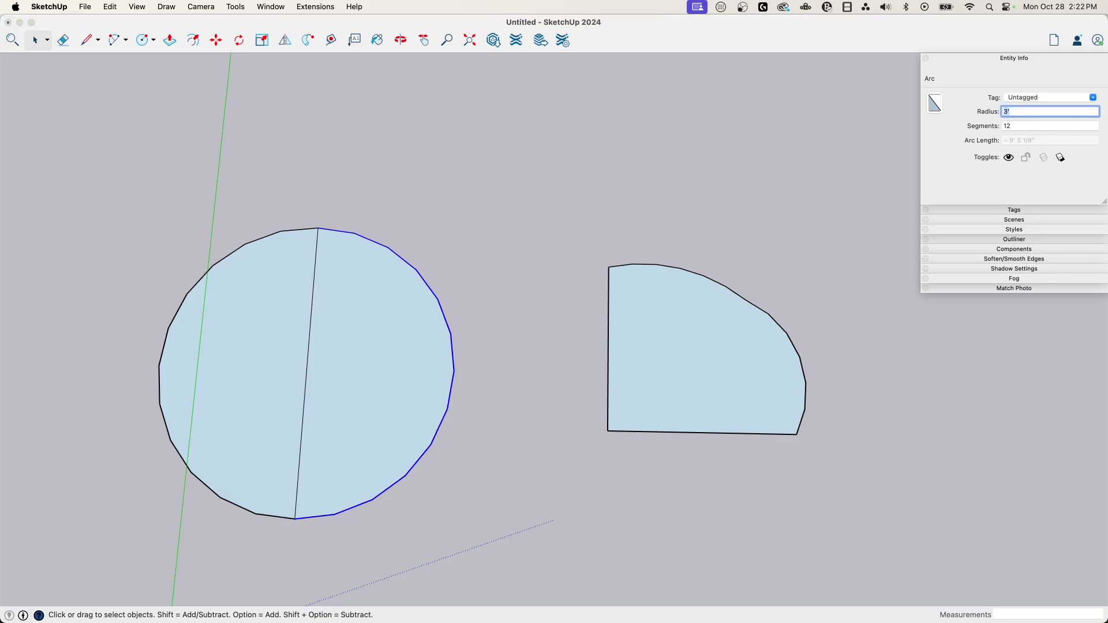
{"action": "middle_click_drag", "start_coordinate": [875, 148], "coordinate": [749, 151]}
Erase the dividing line across the circle and select its left half to check whether the halves rejoin
{"action": "key", "text": "e"}
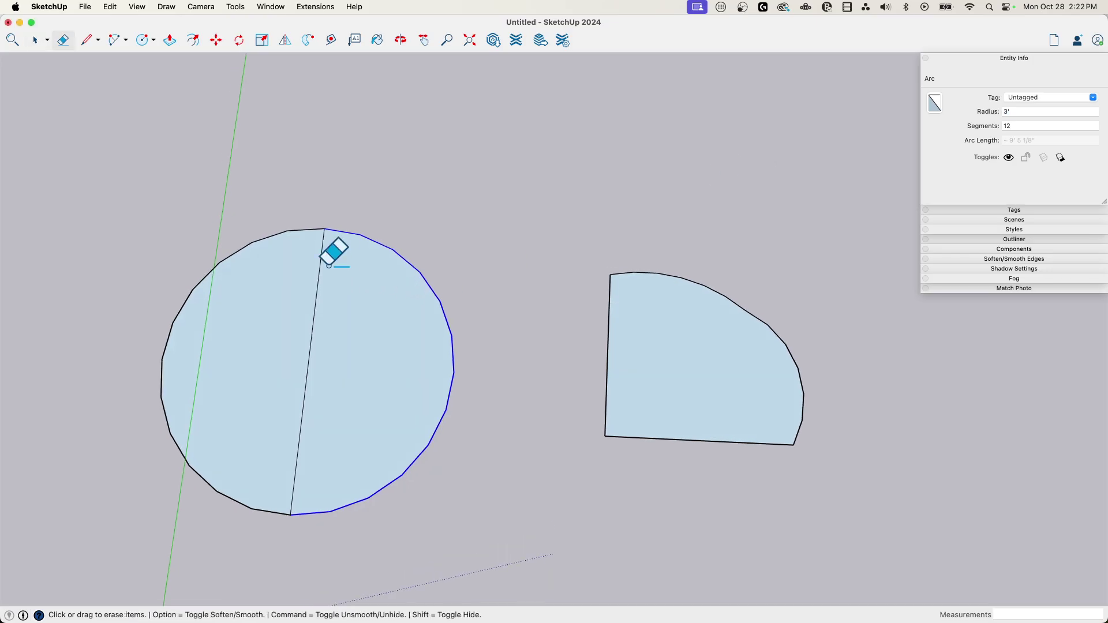
{"action": "left_click", "coordinate": [322, 254]}
{"action": "key", "text": "space"}
{"action": "left_click", "coordinate": [351, 234]}
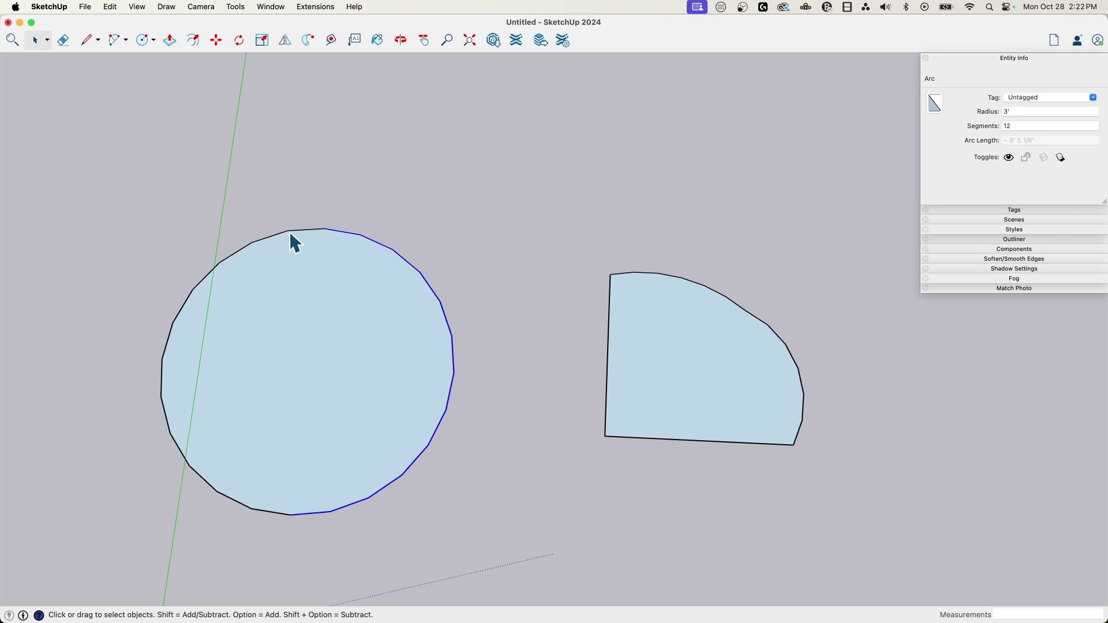
{"action": "left_click", "coordinate": [294, 232]}
{"action": "left_click", "coordinate": [303, 231]}
Set the radius of the circle's left half to 3'
{"action": "middle_click_drag", "start_coordinate": [280, 234], "coordinate": [383, 260]}
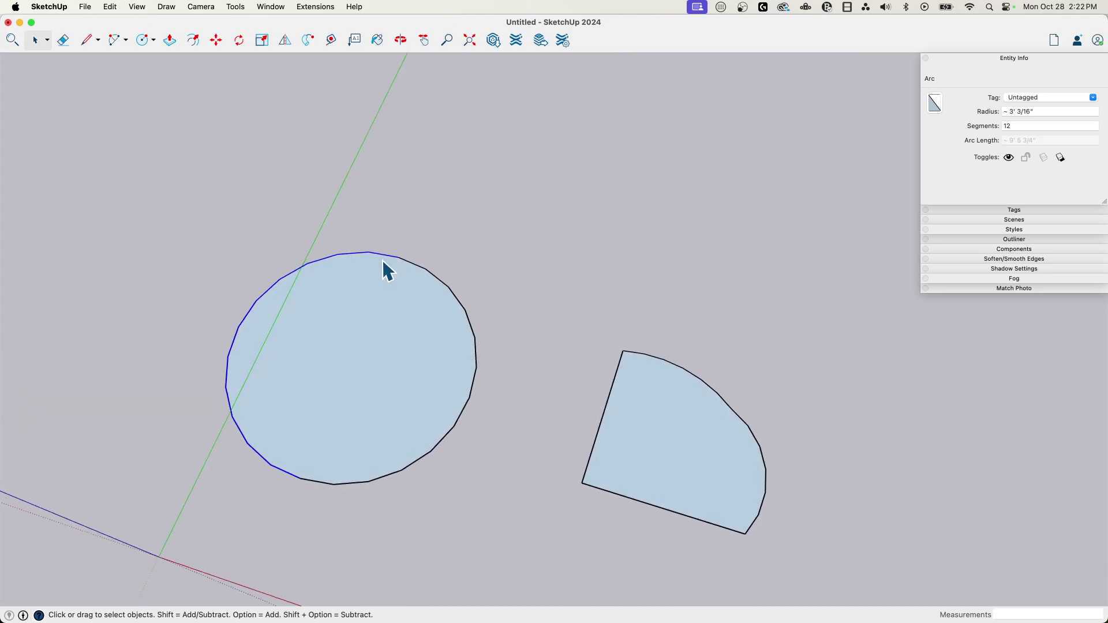
{"action": "left_click", "coordinate": [1021, 112]}
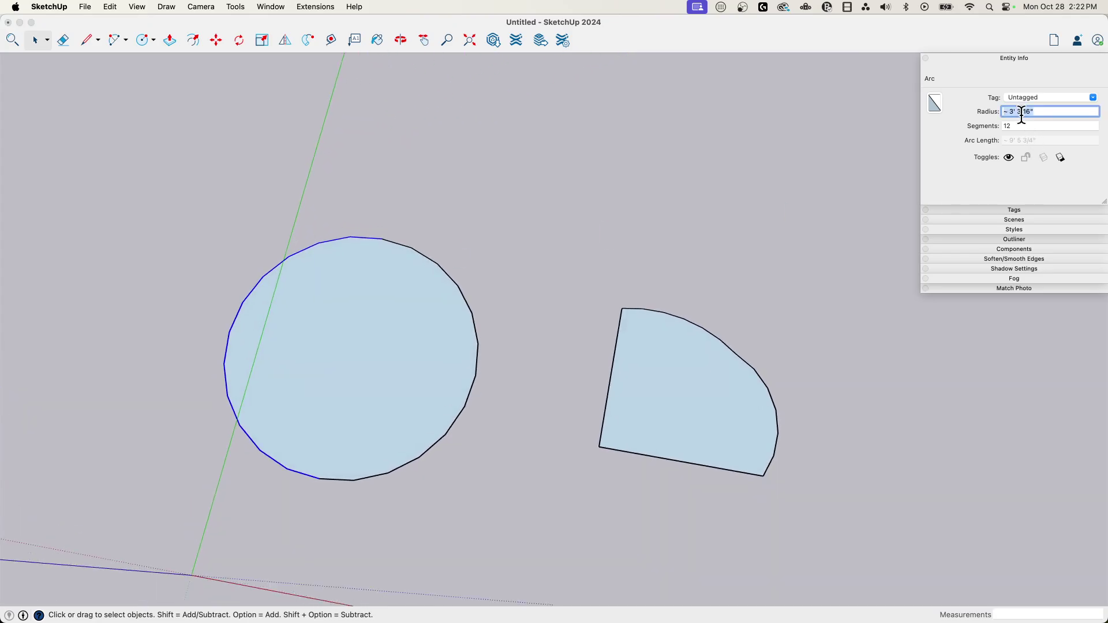
{"action": "type", "text": "3'"}
{"action": "key", "text": "Return"}
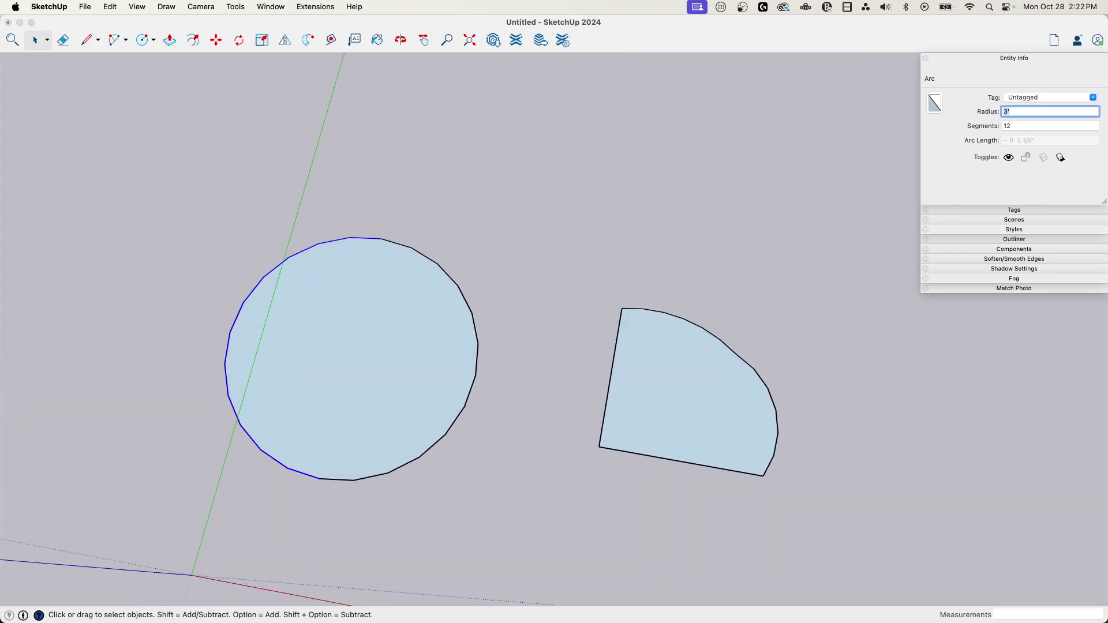
Select the circle's two halves in turn and compare their radius and segment values
{"action": "left_click", "coordinate": [413, 249]}
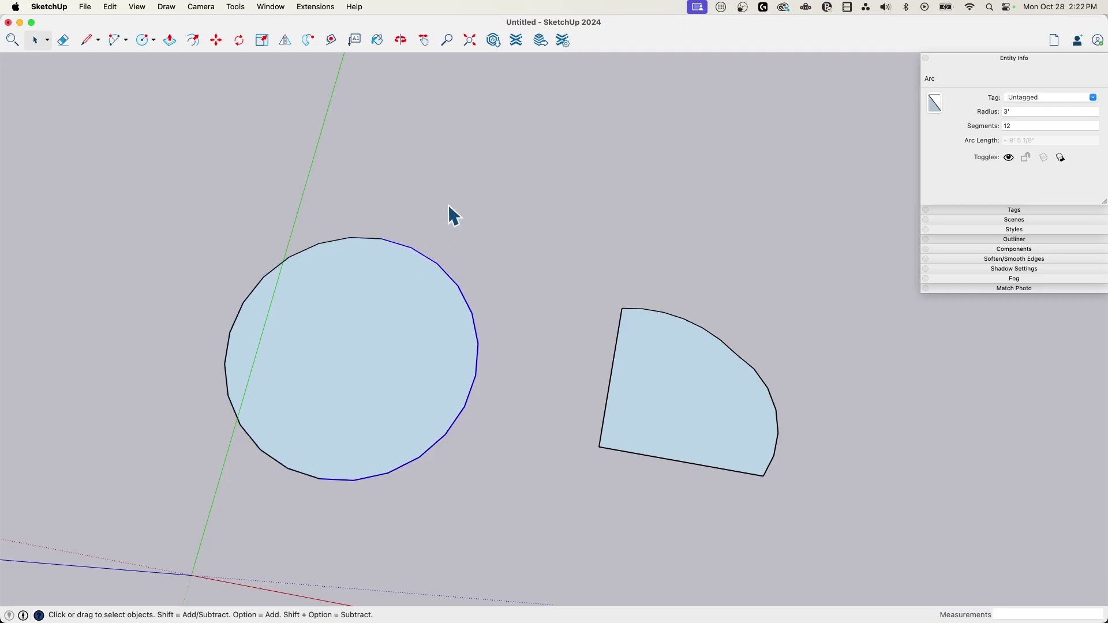
{"action": "left_click", "coordinate": [448, 204]}
{"action": "left_click", "coordinate": [402, 248]}
{"action": "left_click", "coordinate": [335, 240]}
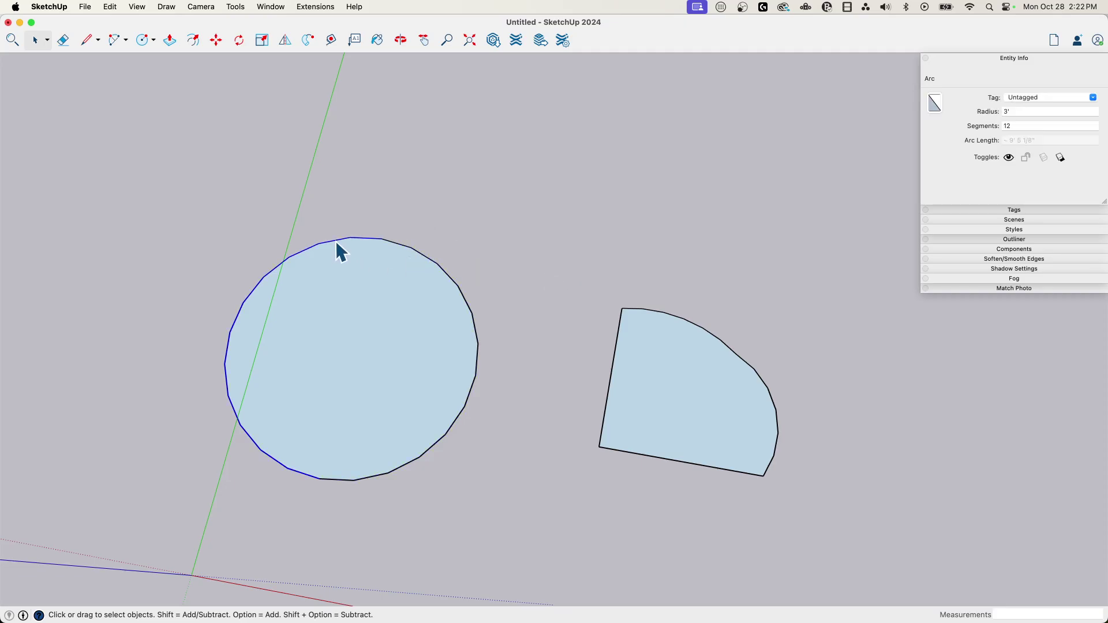
{"action": "left_click", "coordinate": [406, 248]}
{"action": "middle_click_drag", "start_coordinate": [346, 308], "coordinate": [433, 285]}
{"action": "middle_click_drag", "start_coordinate": [317, 424], "coordinate": [326, 407]}
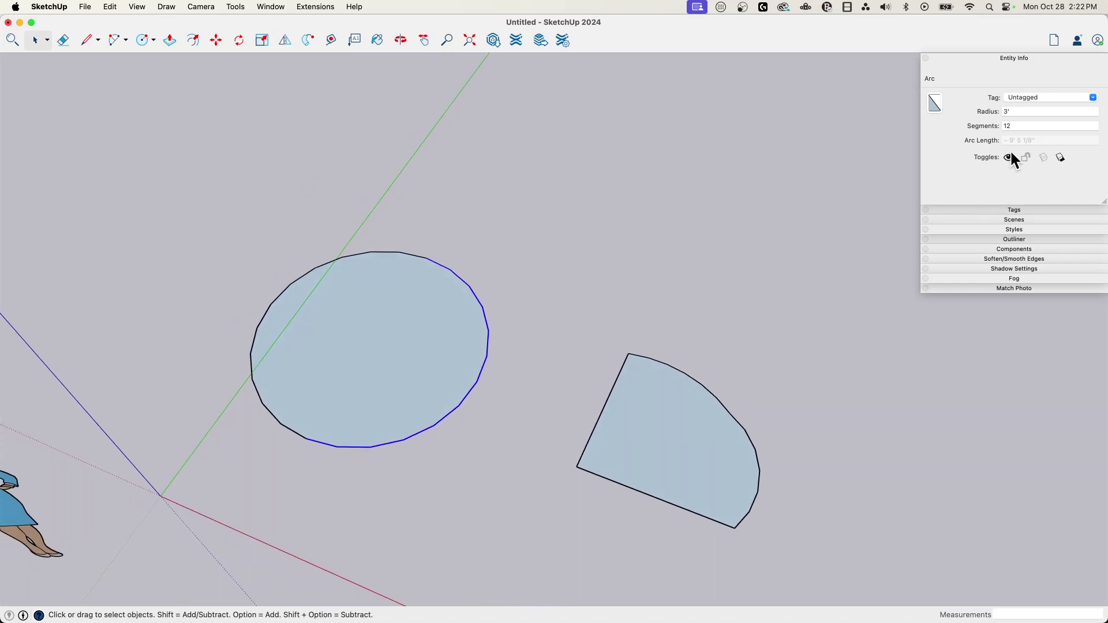
{"action": "middle_click_drag", "start_coordinate": [426, 270], "coordinate": [496, 271]}
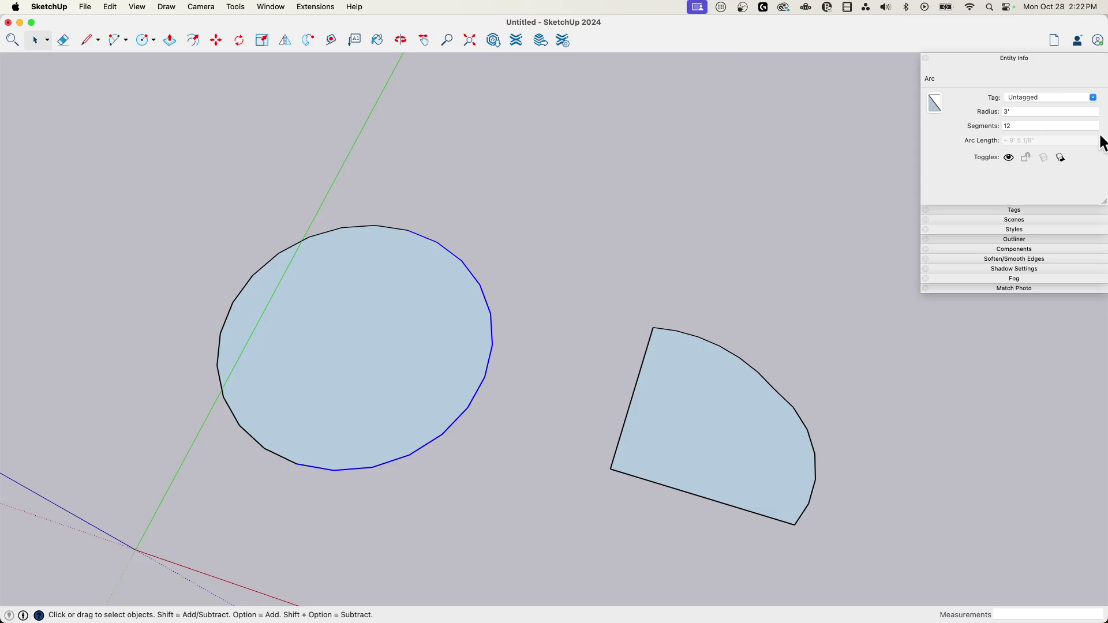
{"action": "left_click", "coordinate": [1010, 112]}
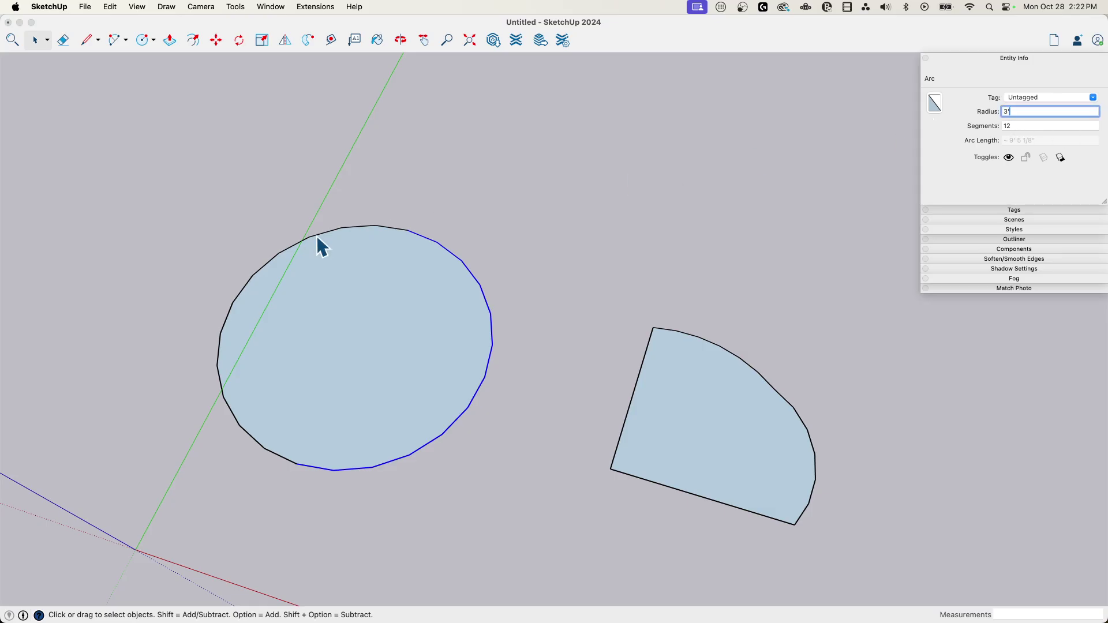
Set the circle's left half to 6 segments
{"action": "left_click", "coordinate": [321, 248]}
{"action": "left_click", "coordinate": [1019, 126]}
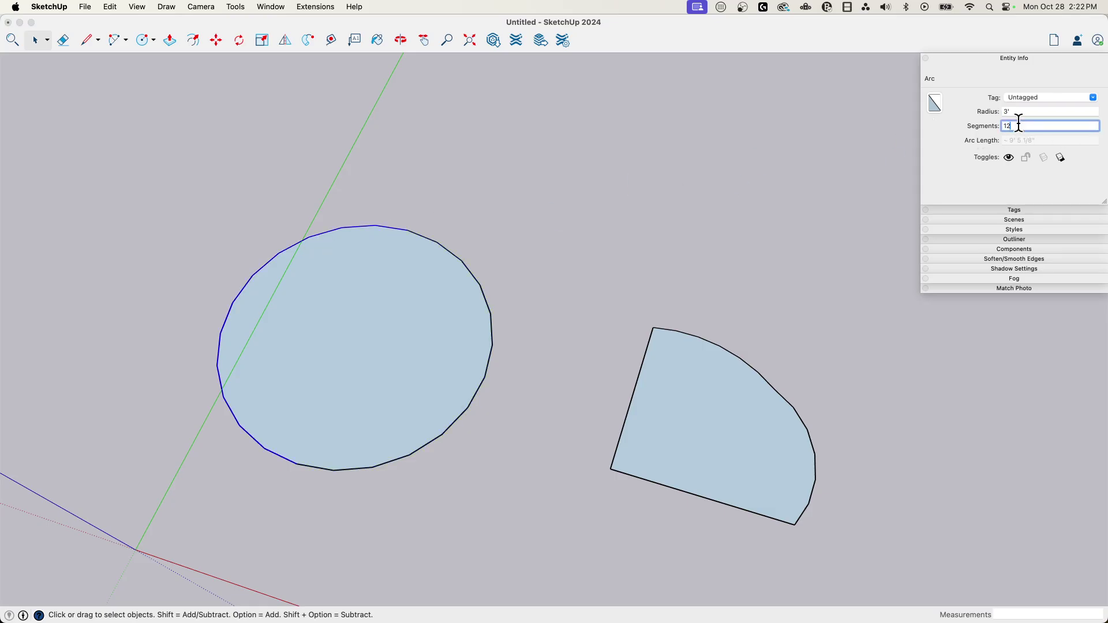
{"action": "type", "text": "6"}
{"action": "key", "text": "Return"}
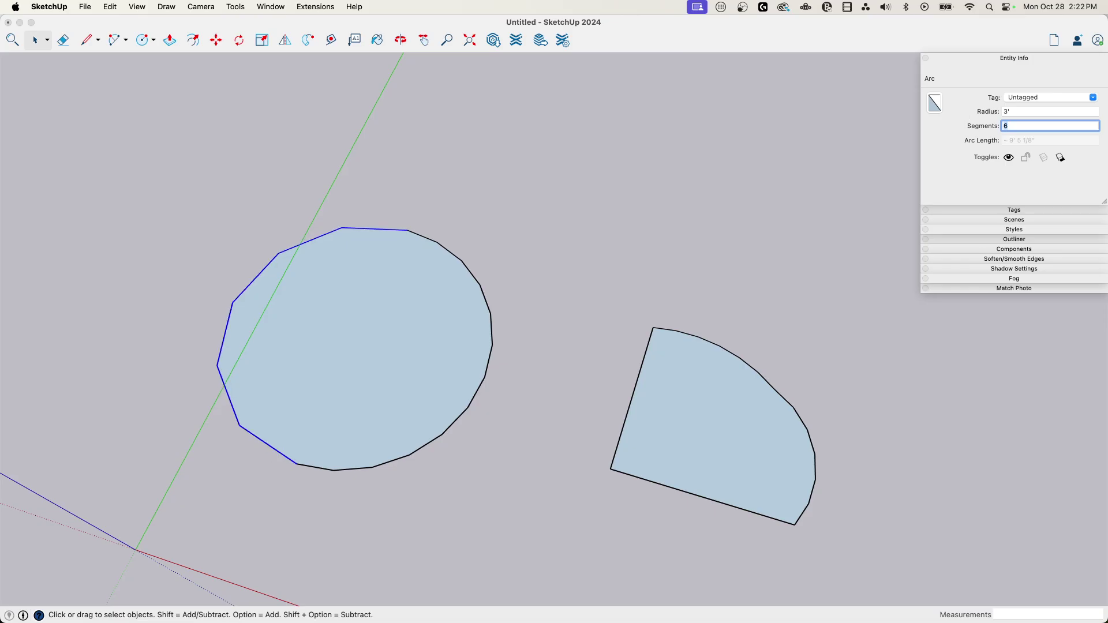
Examine the circle's two arc halves and the quarter-circle shape from several angles
{"action": "middle_click_drag", "start_coordinate": [299, 338], "coordinate": [420, 215]}
{"action": "left_click", "coordinate": [417, 205]}
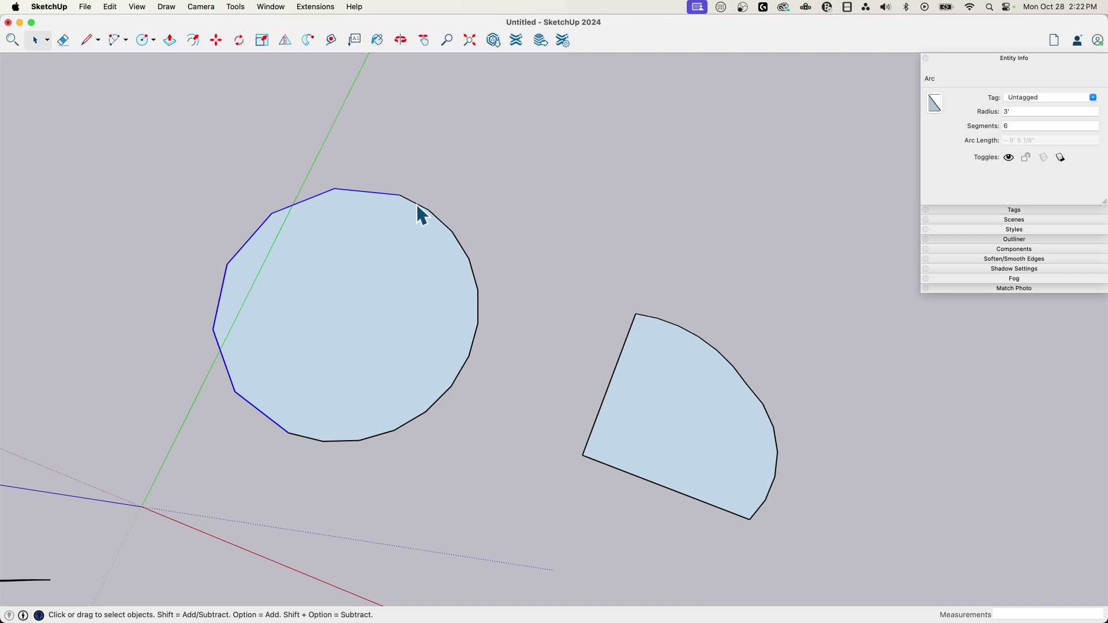
{"action": "left_click", "coordinate": [417, 206]}
{"action": "middle_click_drag", "start_coordinate": [371, 193], "coordinate": [436, 349]}
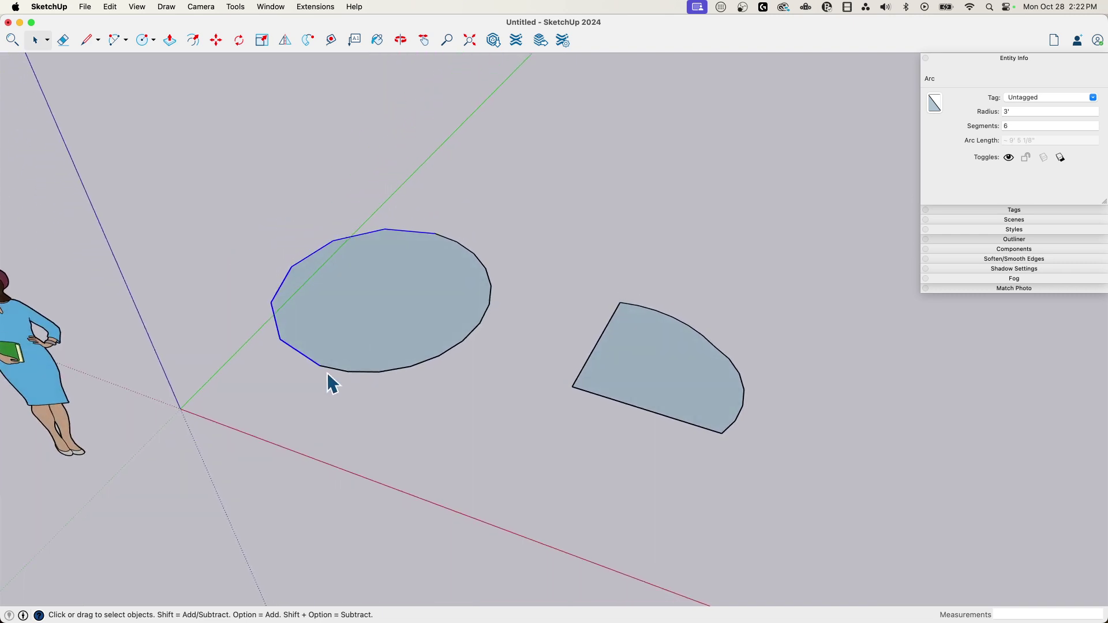
{"action": "middle_click_drag", "start_coordinate": [477, 235], "coordinate": [470, 207]}
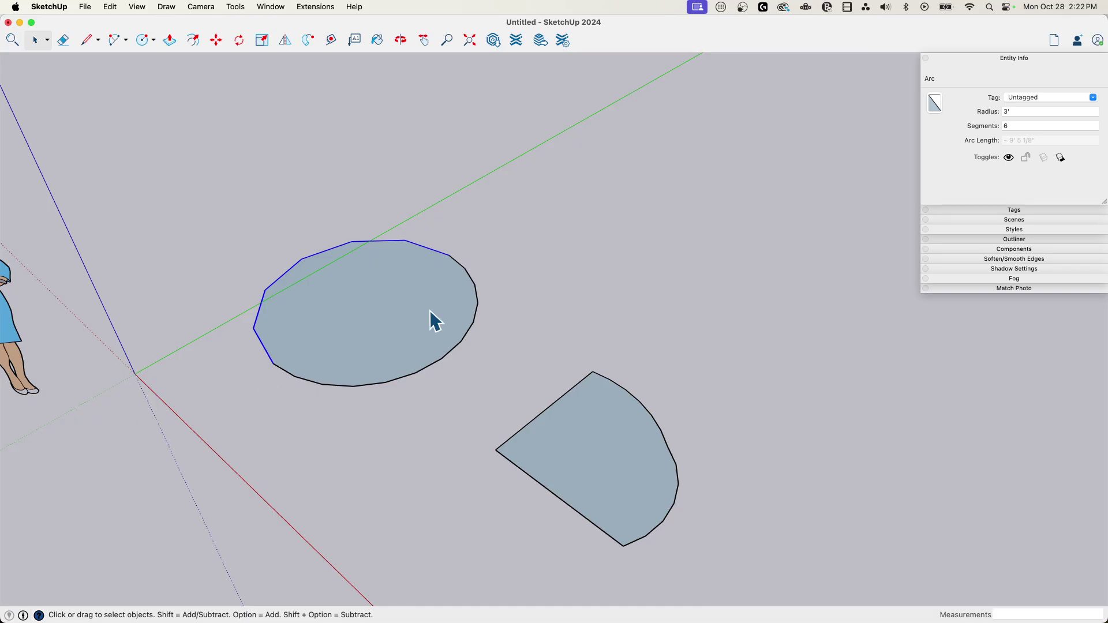
{"action": "middle_click_drag", "start_coordinate": [433, 316], "coordinate": [773, 450]}
{"action": "middle_click_drag", "start_coordinate": [358, 297], "coordinate": [460, 302]}
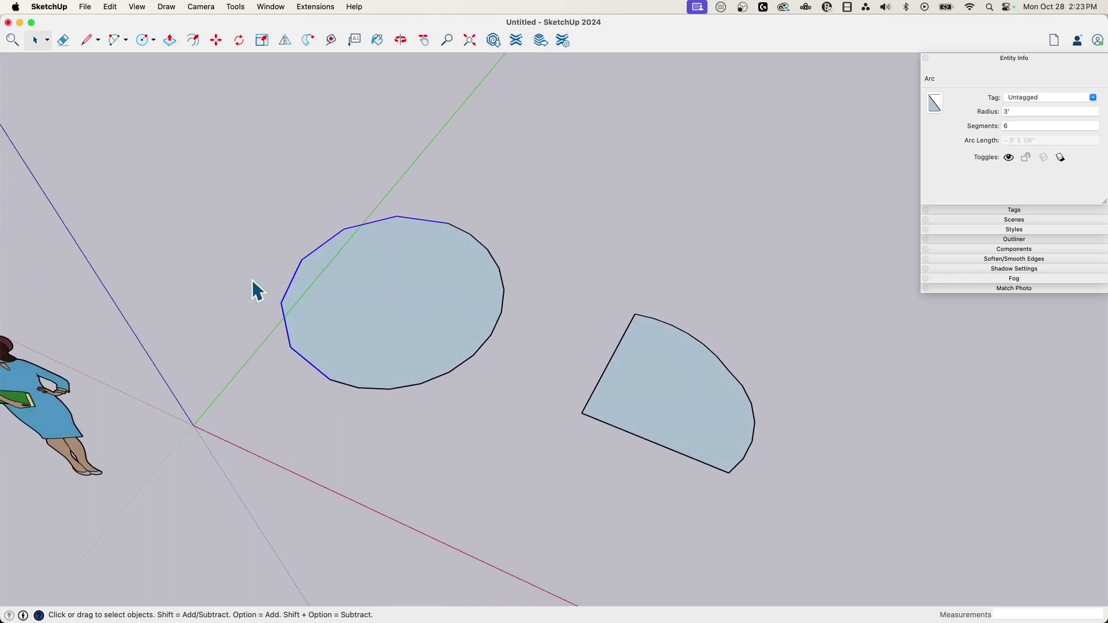
{"action": "middle_click_drag", "start_coordinate": [704, 452], "coordinate": [487, 273]}
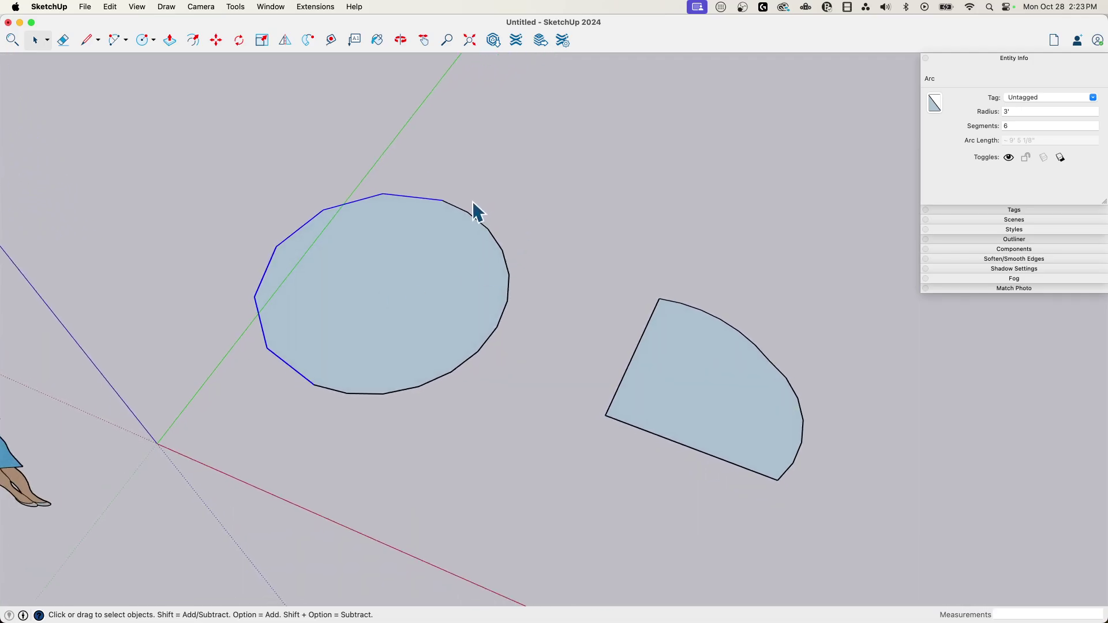
{"action": "middle_click_drag", "start_coordinate": [472, 200], "coordinate": [438, 217]}
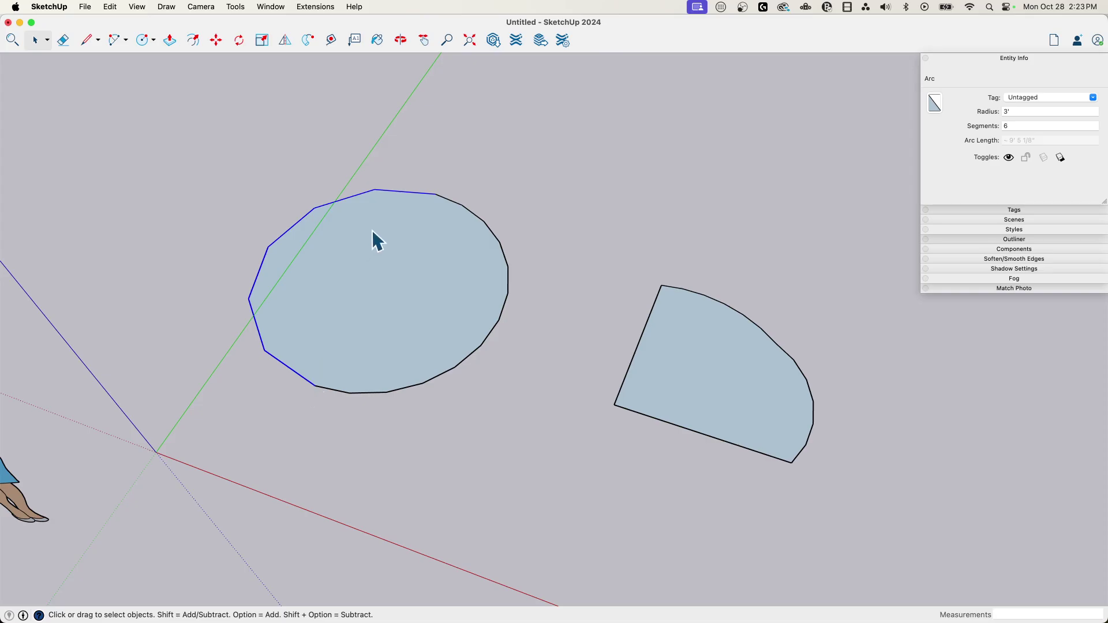